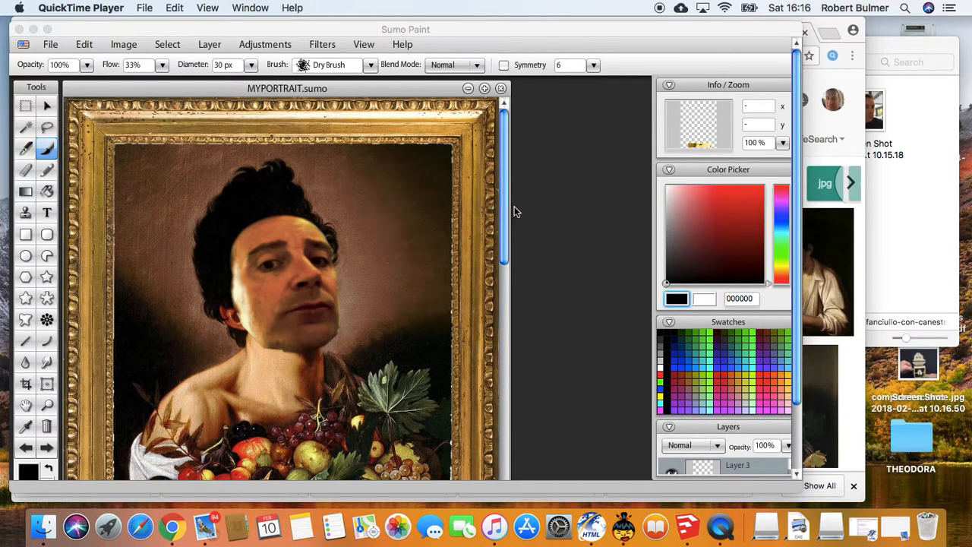
Look over the MYPORTRAIT.sumo portrait down to the fruit basket and close the image.
{"action": "mouse_move", "coordinate": [509, 213]}
{"action": "left_mouse_down"}
{"action": "mouse_move", "coordinate": [521, 451]}
{"action": "mouse_move", "coordinate": [540, 247]}
{"action": "mouse_move", "coordinate": [534, 145]}
{"action": "mouse_move", "coordinate": [536, 494]}
{"action": "mouse_move", "coordinate": [566, 230]}
{"action": "mouse_move", "coordinate": [533, 155]}
{"action": "mouse_move", "coordinate": [523, 497]}
{"action": "mouse_move", "coordinate": [477, 151]}
{"action": "mouse_move", "coordinate": [492, 474]}
{"action": "mouse_move", "coordinate": [515, 258]}
{"action": "mouse_move", "coordinate": [511, 192]}
{"action": "mouse_move", "coordinate": [523, 456]}
{"action": "mouse_move", "coordinate": [534, 325]}
{"action": "left_mouse_up"}
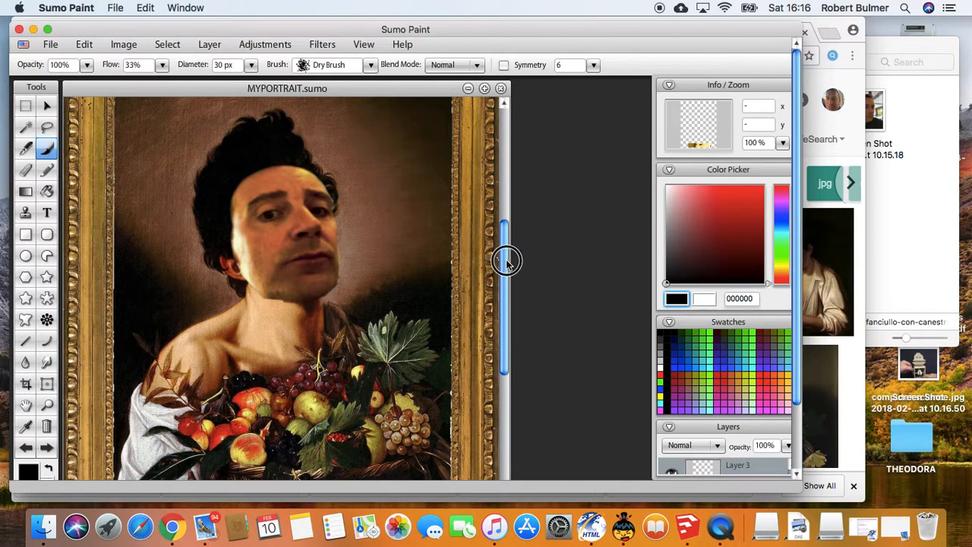
{"action": "left_click_drag", "start_coordinate": [507, 262], "coordinate": [509, 315]}
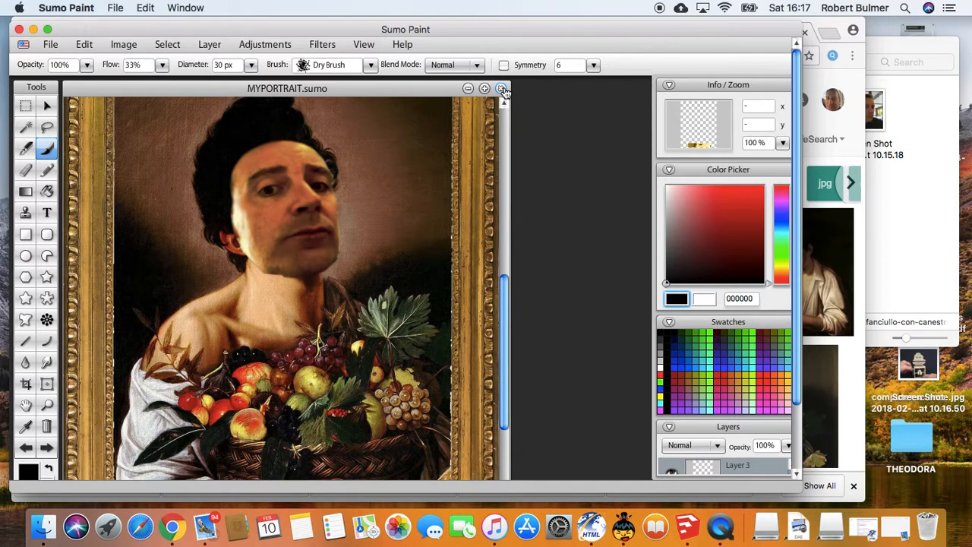
{"action": "left_click", "coordinate": [502, 89]}
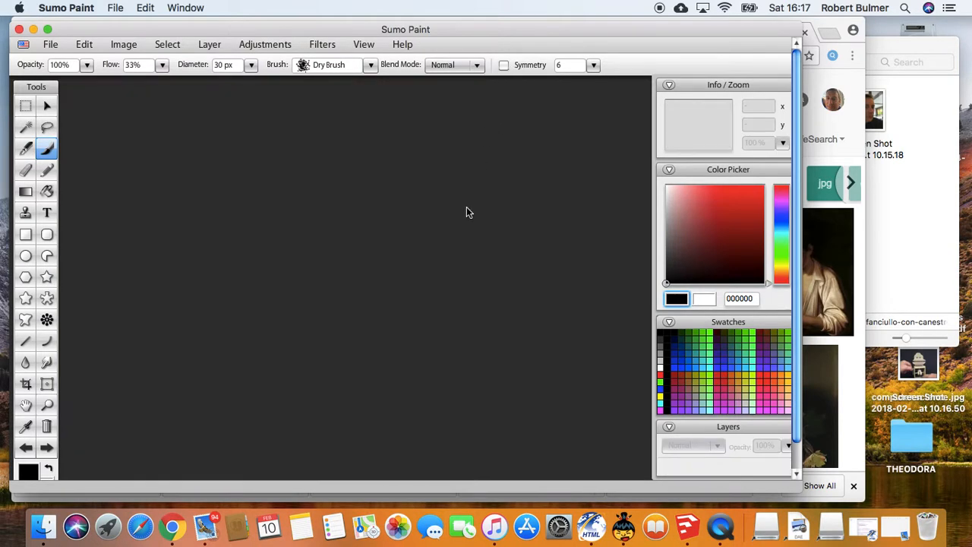
{"action": "mouse_move", "coordinate": [462, 33]}
{"action": "left_mouse_down"}
{"action": "mouse_move", "coordinate": [489, 289]}
{"action": "mouse_move", "coordinate": [475, 114]}
{"action": "mouse_move", "coordinate": [449, 59]}
{"action": "mouse_move", "coordinate": [462, 43]}
{"action": "mouse_move", "coordinate": [465, 99]}
{"action": "left_mouse_up"}
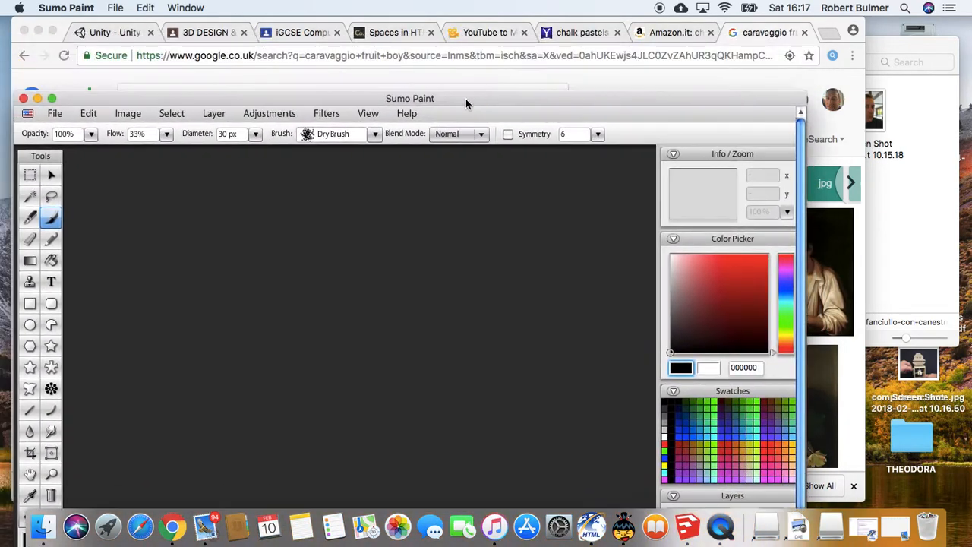
{"action": "left_click", "coordinate": [668, 34]}
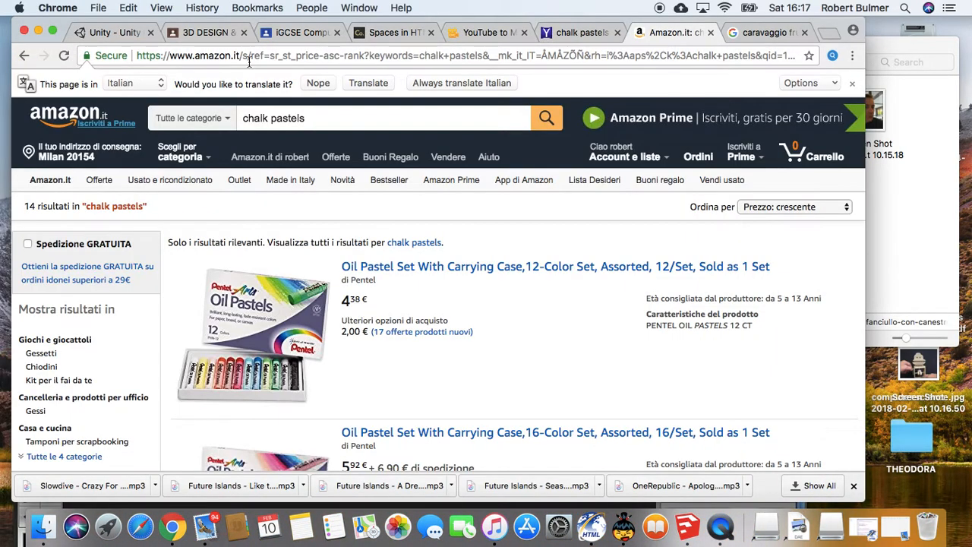
{"action": "left_click", "coordinate": [272, 54]}
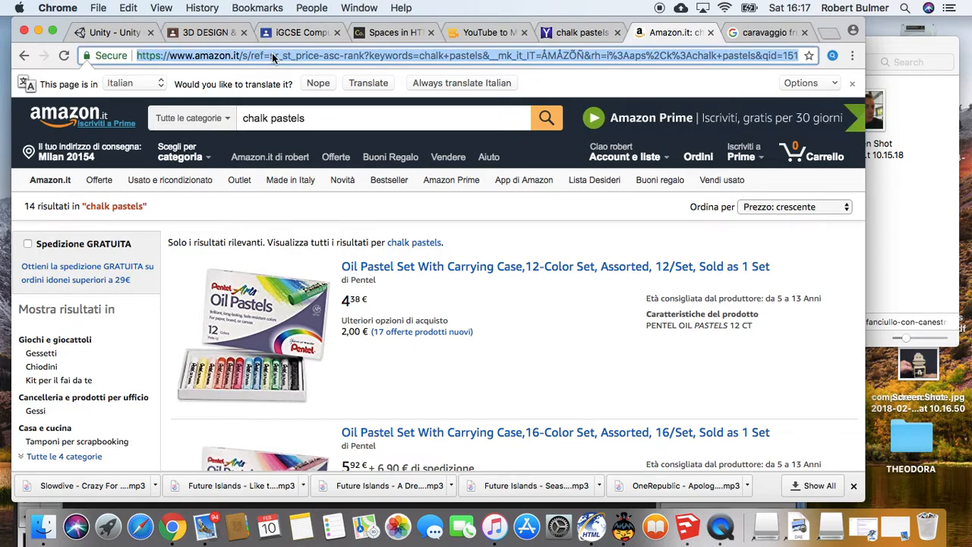
{"action": "type", "text": "www.sumopaint.com"}
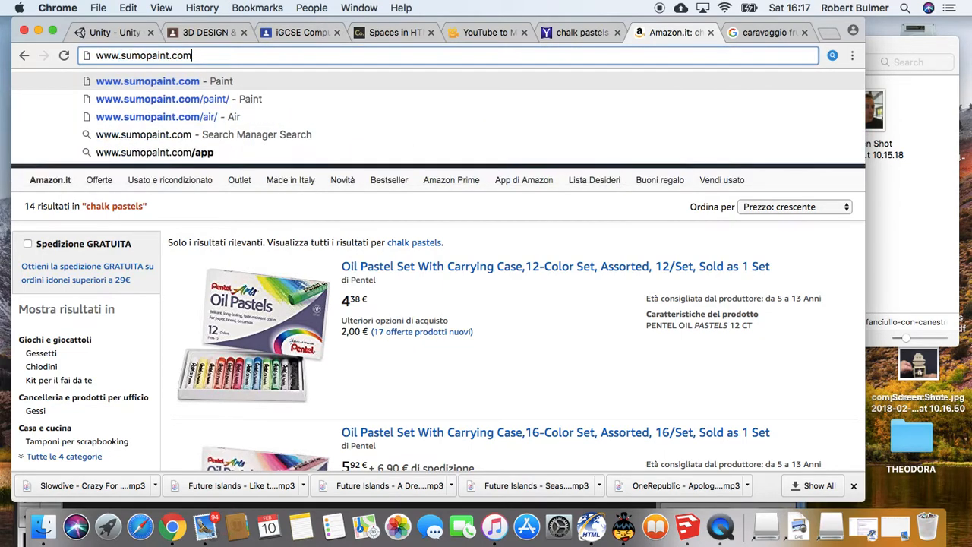
{"action": "key", "text": "Return"}
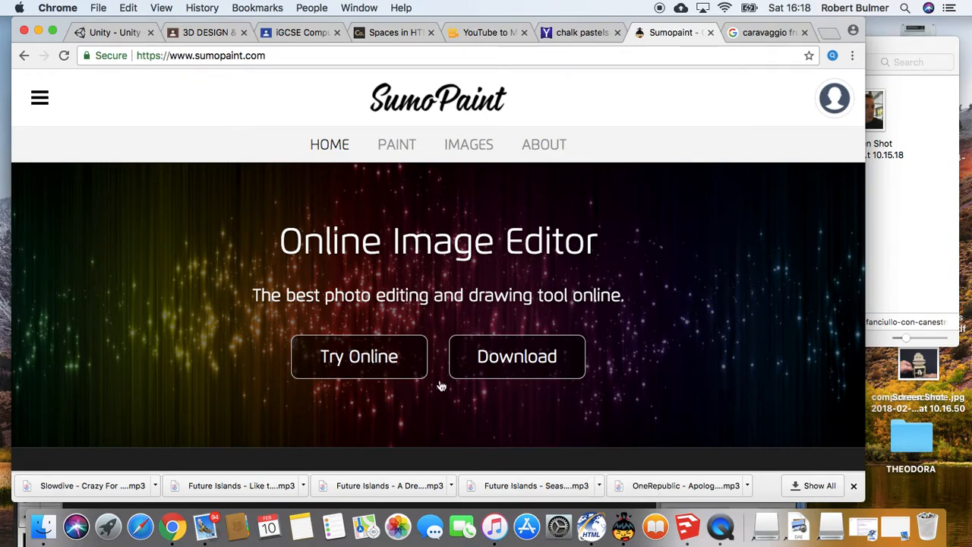
{"action": "scroll", "coordinate": [629, 328], "scroll_direction": "down", "scroll_amount": 5}
{"action": "scroll", "coordinate": [629, 328], "scroll_direction": "down", "scroll_amount": 7}
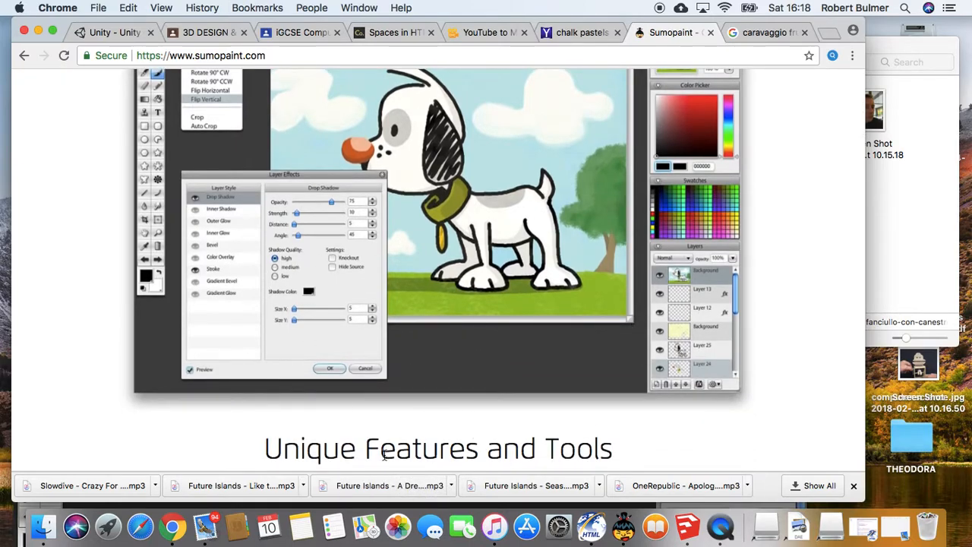
{"action": "scroll", "coordinate": [453, 291], "scroll_direction": "up", "scroll_amount": 2}
{"action": "scroll", "coordinate": [453, 291], "scroll_direction": "down", "scroll_amount": 1}
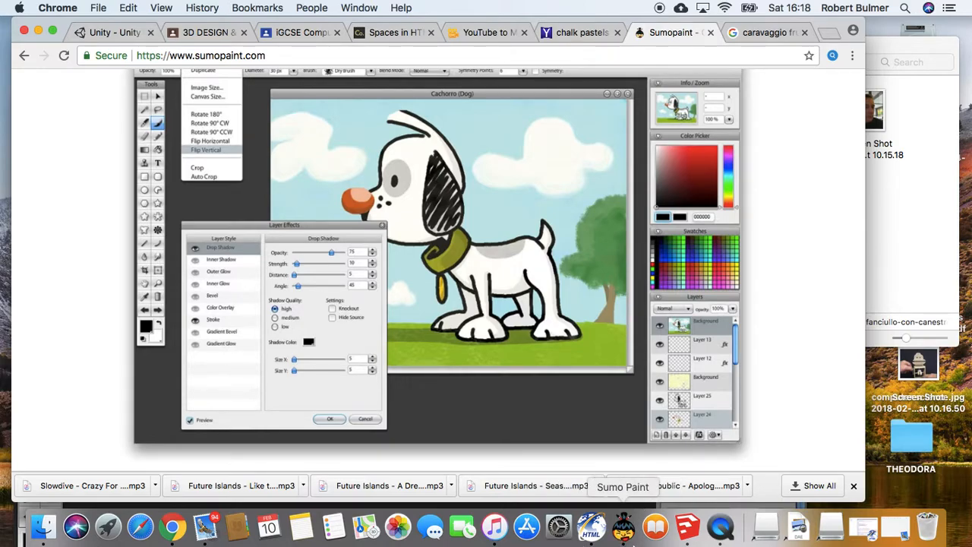
Switch back to Sumo Paint and collapse the Color Picker and Swatches to make room for the Layers list.
{"action": "left_click", "coordinate": [624, 530]}
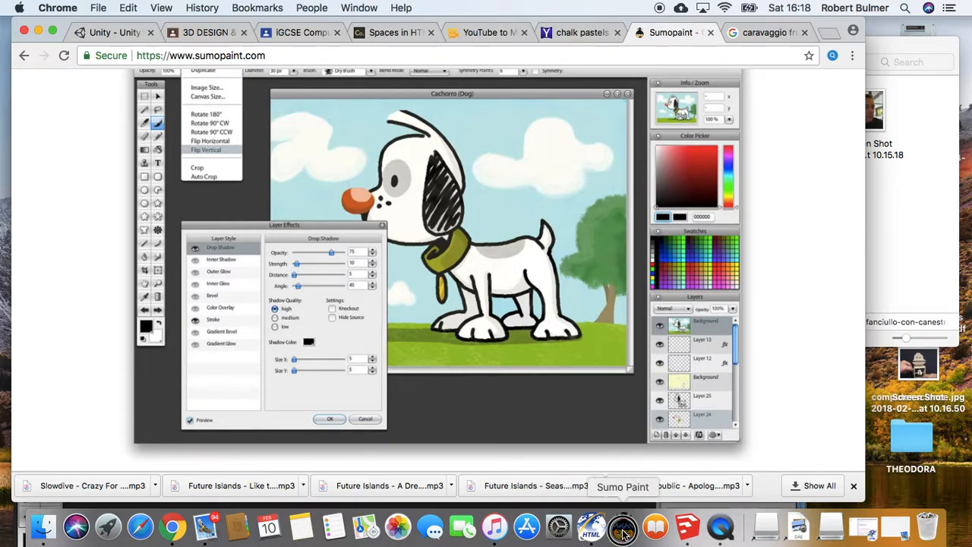
{"action": "mouse_move", "coordinate": [471, 97]}
{"action": "left_mouse_down"}
{"action": "mouse_move", "coordinate": [469, 38]}
{"action": "mouse_move", "coordinate": [505, 72]}
{"action": "mouse_move", "coordinate": [478, 28]}
{"action": "mouse_move", "coordinate": [487, 68]}
{"action": "mouse_move", "coordinate": [476, 53]}
{"action": "mouse_move", "coordinate": [461, 71]}
{"action": "mouse_move", "coordinate": [462, 39]}
{"action": "mouse_move", "coordinate": [499, 86]}
{"action": "mouse_move", "coordinate": [463, 39]}
{"action": "mouse_move", "coordinate": [514, 86]}
{"action": "mouse_move", "coordinate": [471, 83]}
{"action": "mouse_move", "coordinate": [471, 63]}
{"action": "left_mouse_up"}
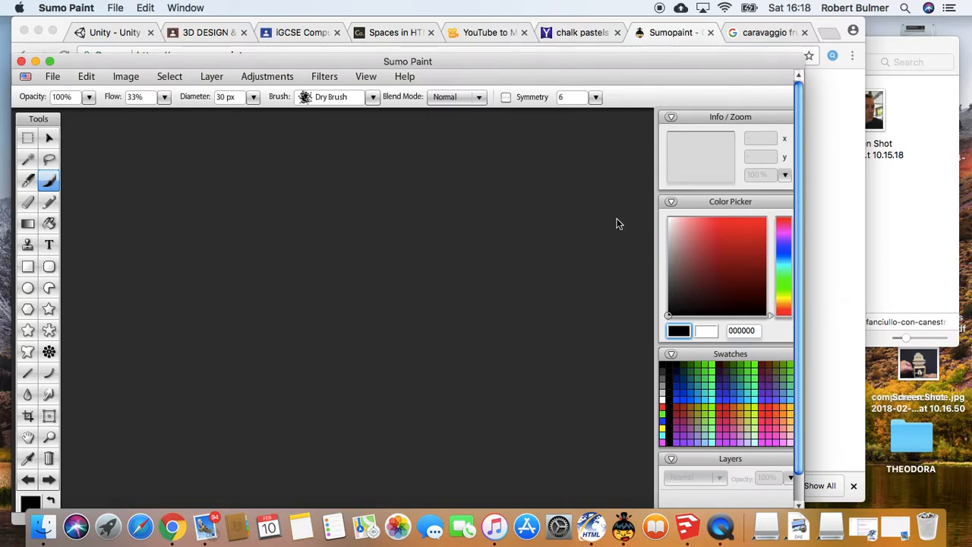
{"action": "left_click", "coordinate": [671, 202]}
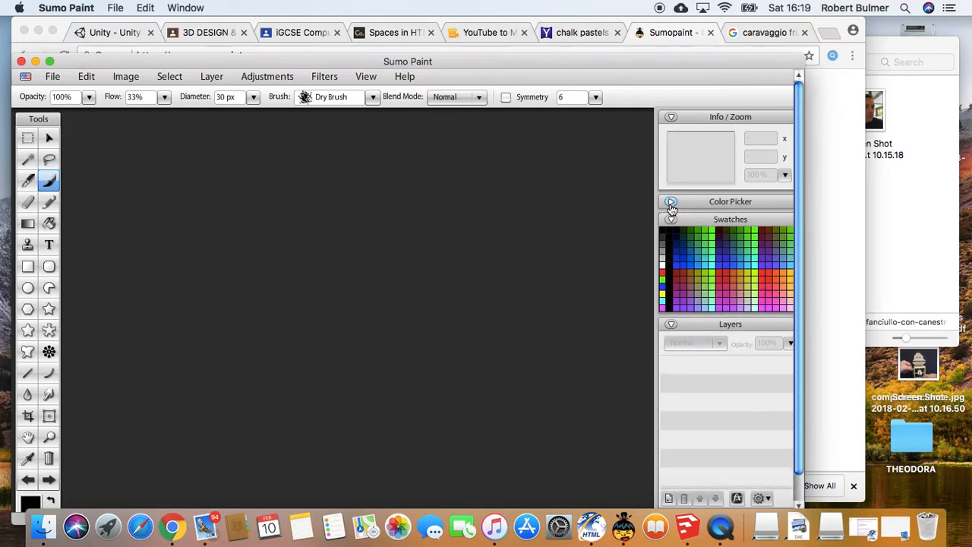
{"action": "left_click", "coordinate": [671, 220]}
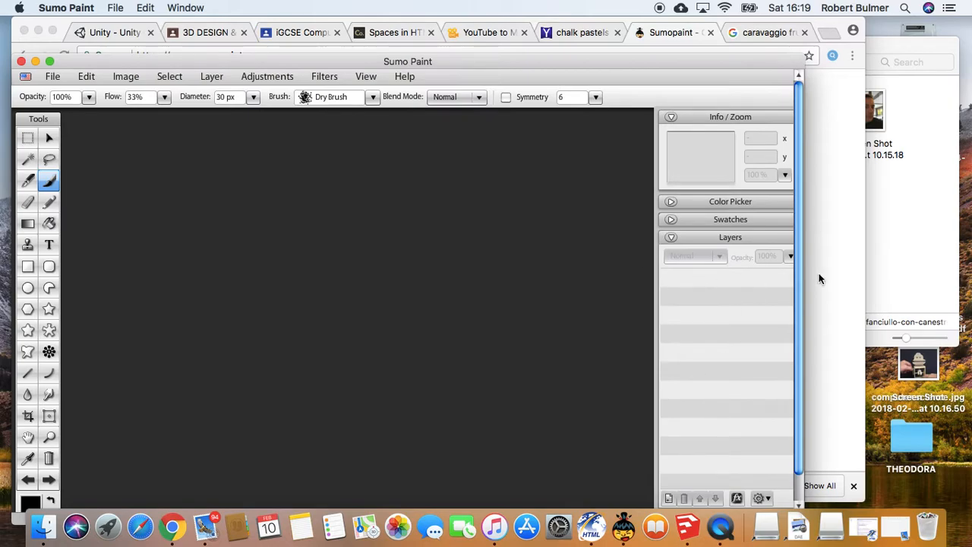
In Chrome, open the Wikipedia image of Boy with a Basket of Fruit at full size from the "caravaggio fruit boy" image results.
{"action": "left_click", "coordinate": [774, 35]}
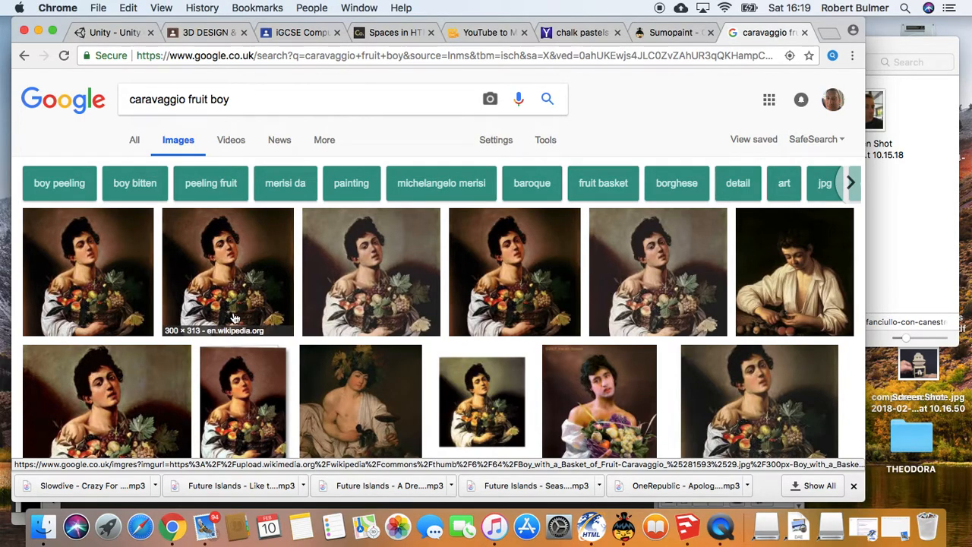
{"action": "scroll", "coordinate": [526, 433], "scroll_direction": "down", "scroll_amount": 3}
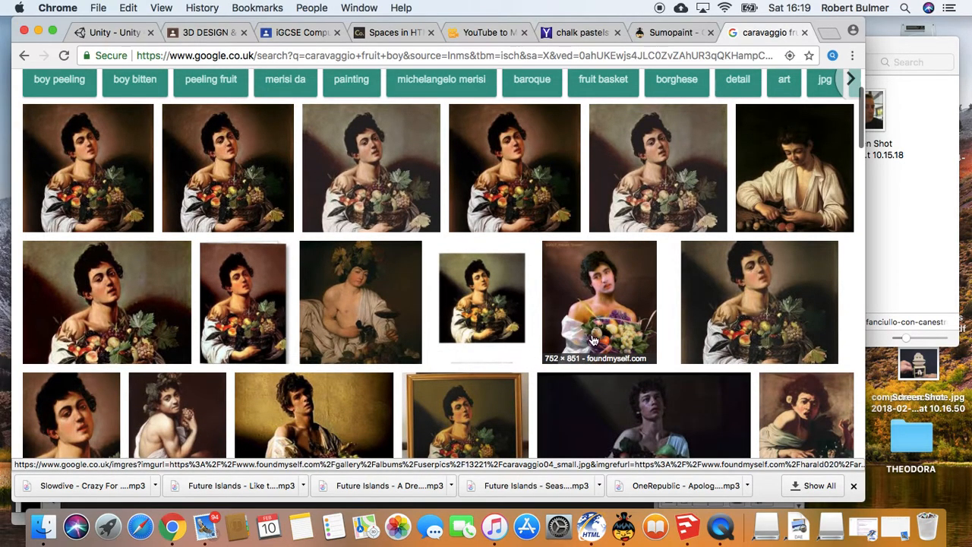
{"action": "scroll", "coordinate": [611, 409], "scroll_direction": "down", "scroll_amount": 3}
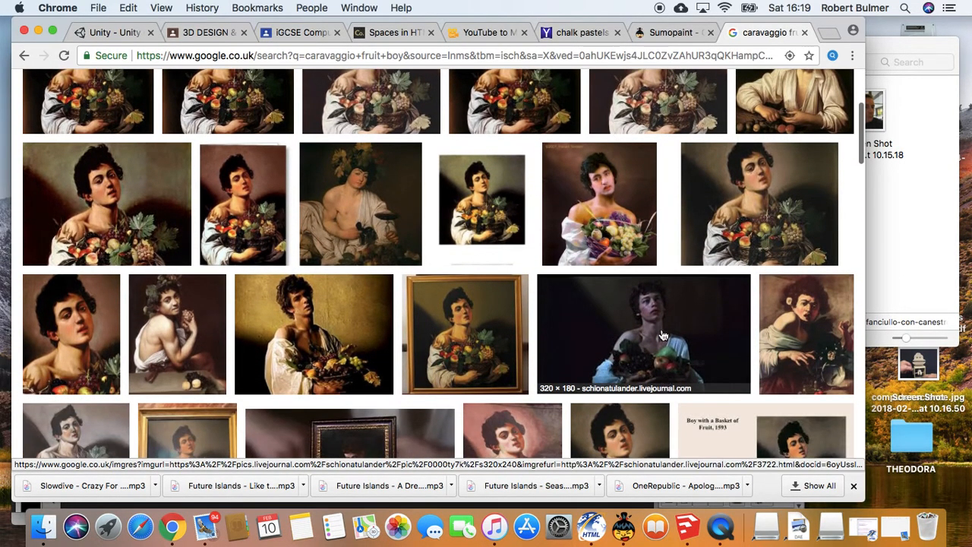
{"action": "scroll", "coordinate": [339, 250], "scroll_direction": "up", "scroll_amount": 5}
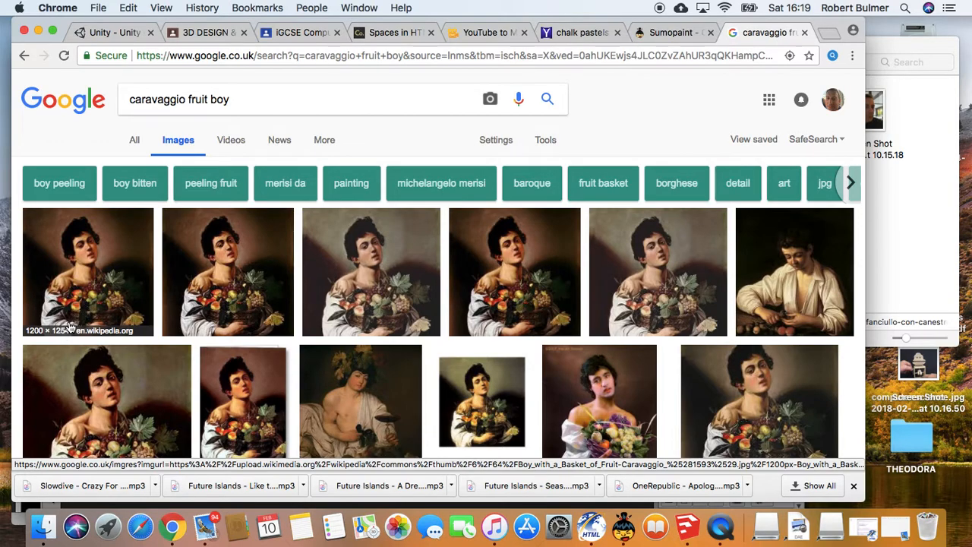
{"action": "left_click", "coordinate": [108, 296]}
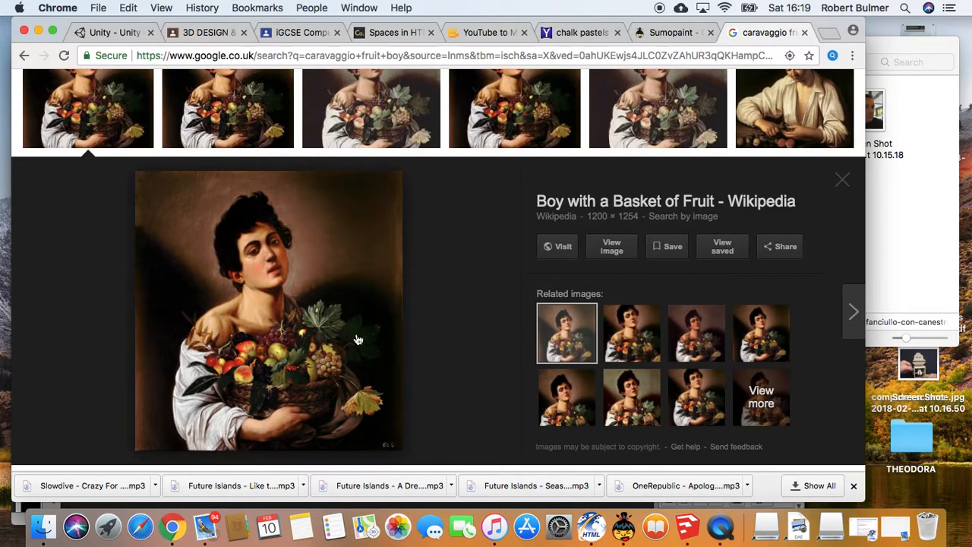
{"action": "left_click", "coordinate": [625, 251]}
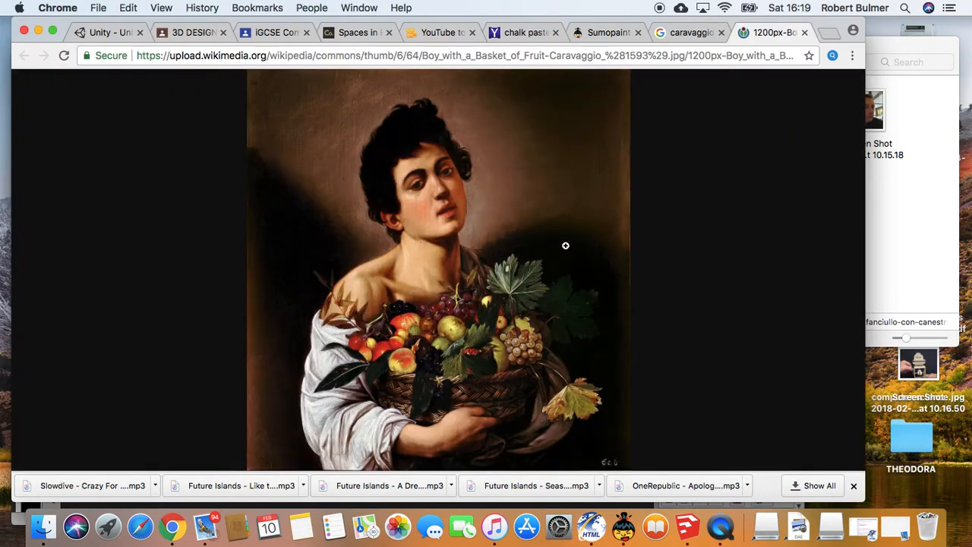
{"action": "left_click", "coordinate": [440, 281]}
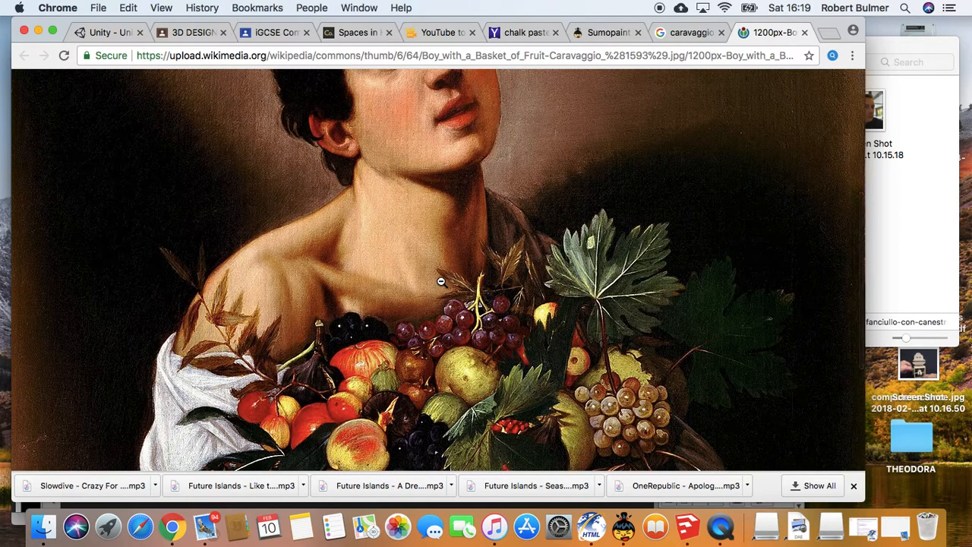
Save the full-size painting as a JPEG image in the PAINTING folder, keeping the suggested file name.
{"action": "right_click", "coordinate": [442, 284]}
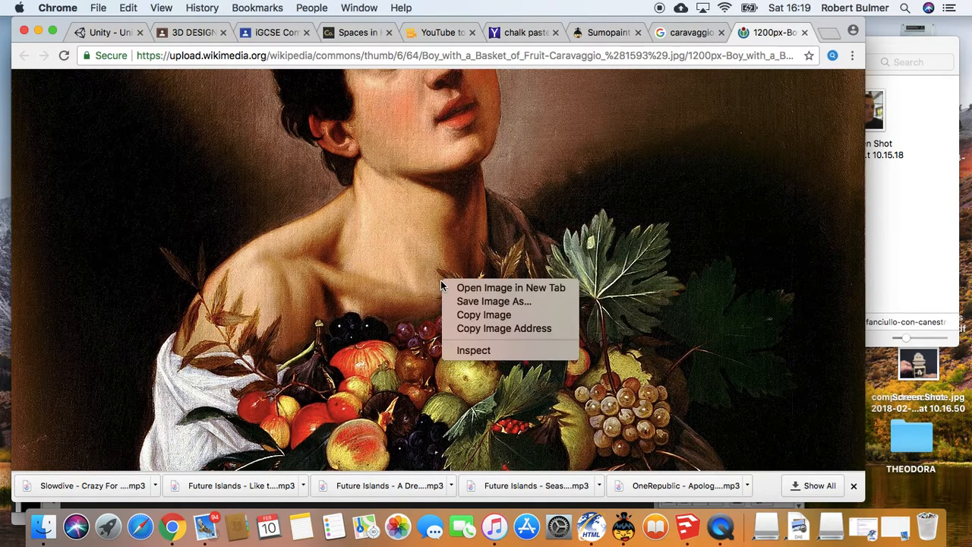
{"action": "left_click", "coordinate": [523, 306]}
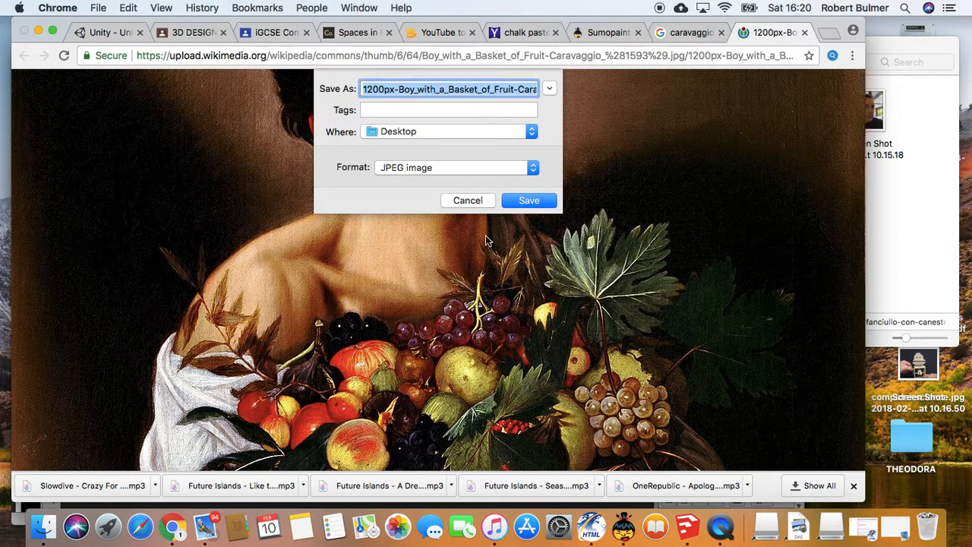
{"action": "left_click", "coordinate": [439, 132]}
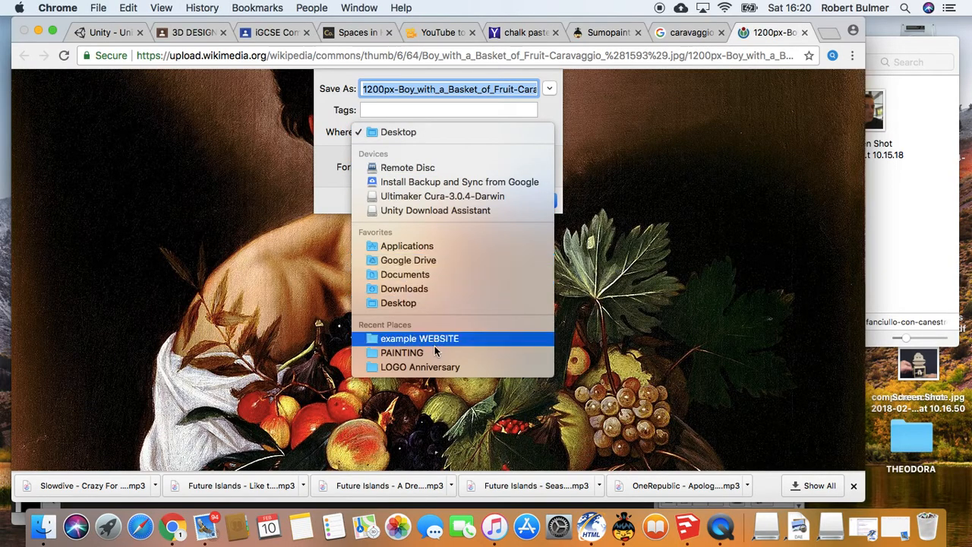
{"action": "left_click", "coordinate": [402, 354]}
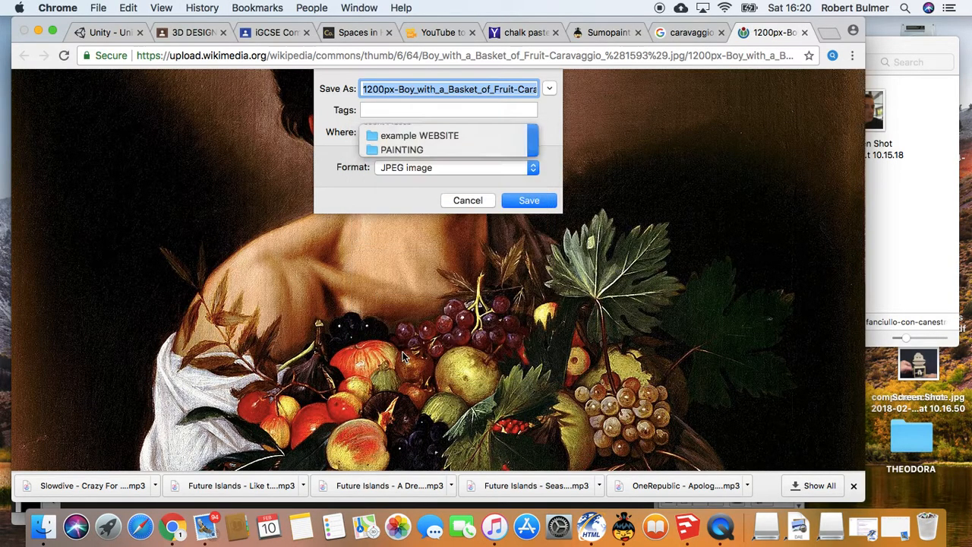
{"action": "left_click", "coordinate": [531, 199]}
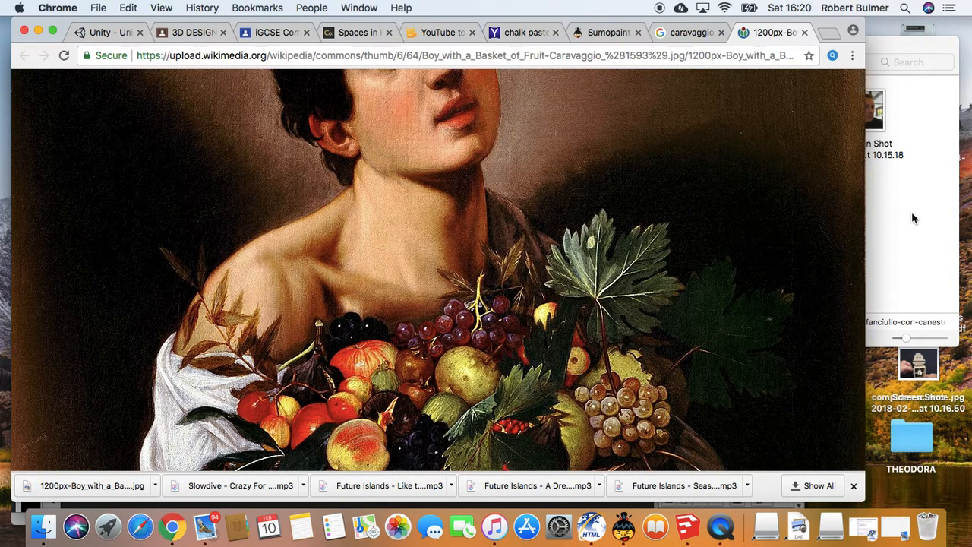
Minimize the browser and tidy the file icons in the Finder's PAINTING folder, placing FRAME.jpg beside the 1200px-Boy painting.
{"action": "left_click", "coordinate": [38, 32]}
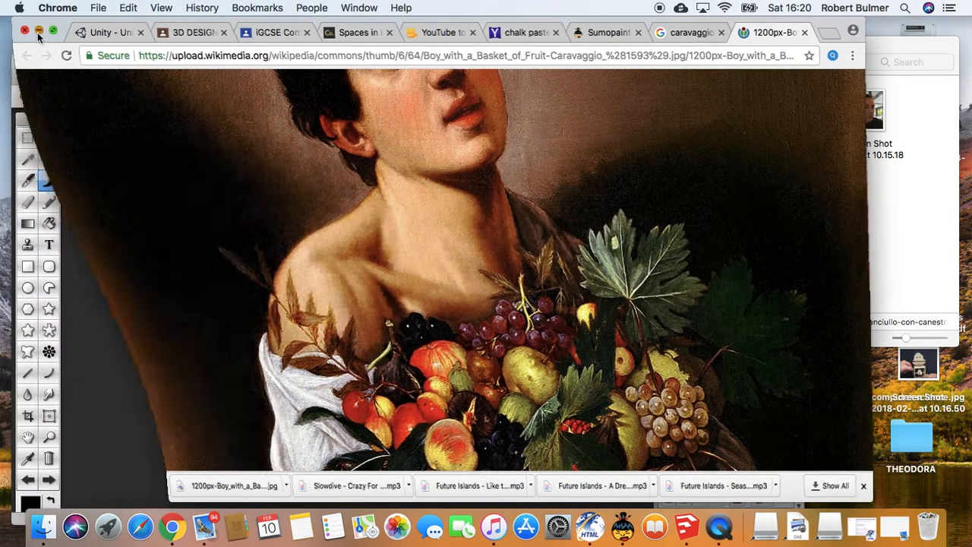
{"action": "left_click", "coordinate": [880, 266]}
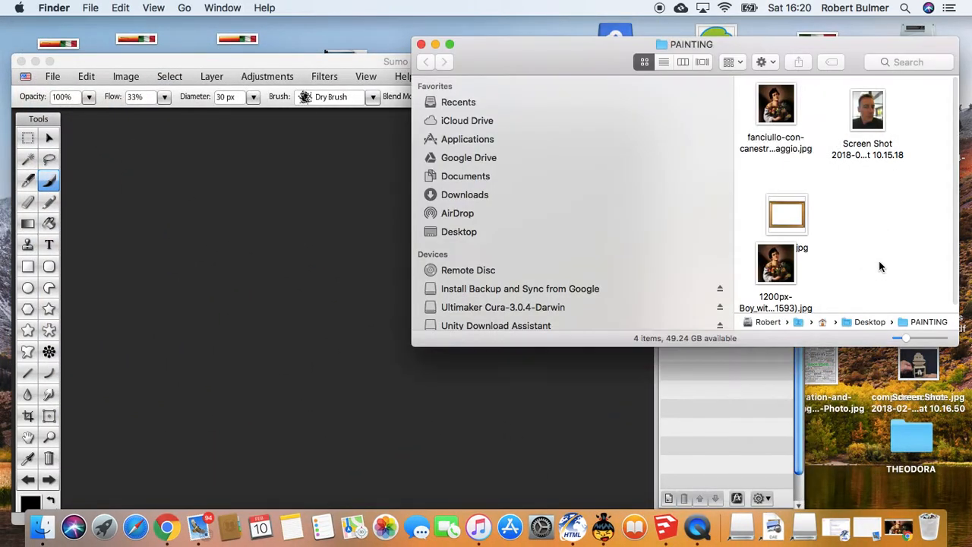
{"action": "left_click_drag", "start_coordinate": [786, 215], "coordinate": [896, 214]}
{"action": "left_click", "coordinate": [785, 110]}
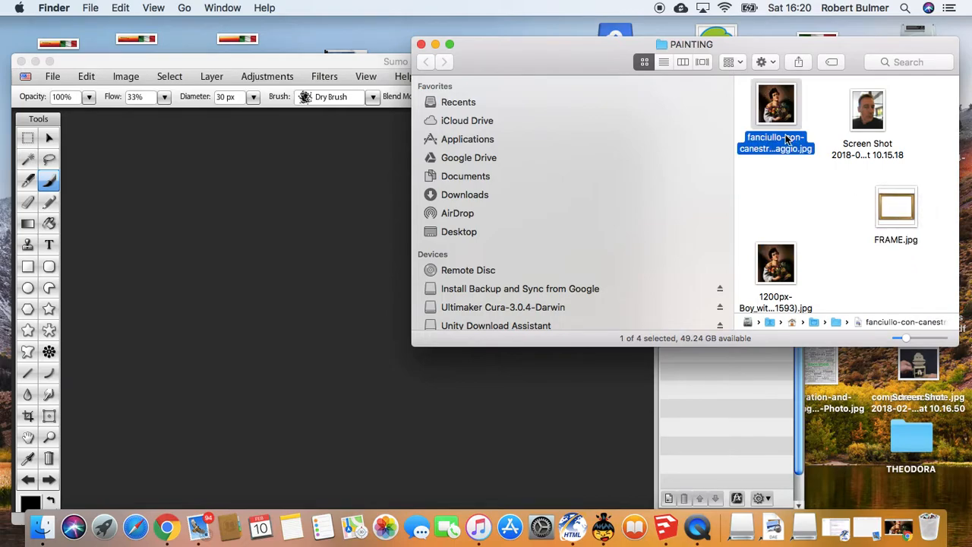
{"action": "left_click_drag", "start_coordinate": [779, 272], "coordinate": [791, 211]}
{"action": "left_click", "coordinate": [853, 271]}
{"action": "mouse_move", "coordinate": [879, 128]}
{"action": "left_mouse_down"}
{"action": "mouse_move", "coordinate": [863, 122]}
{"action": "mouse_move", "coordinate": [871, 129]}
{"action": "left_mouse_up"}
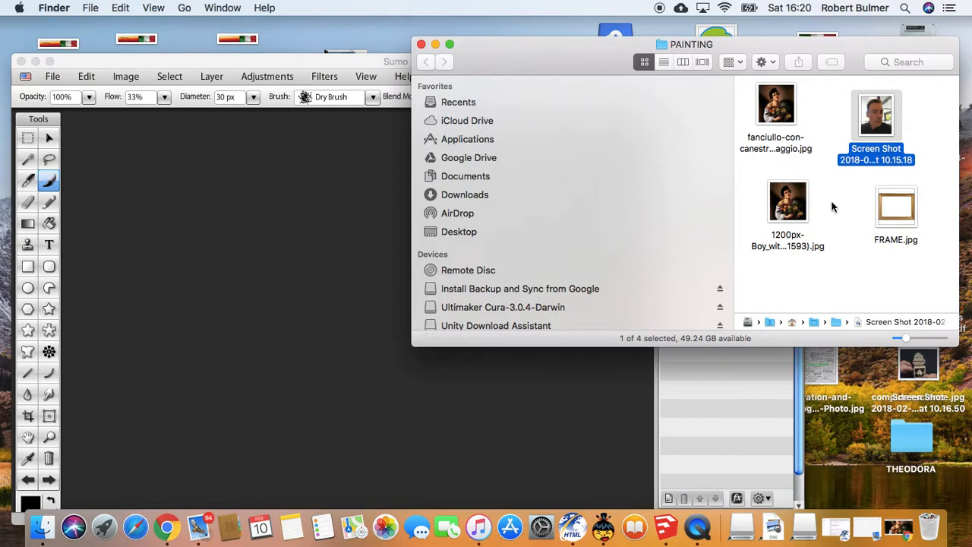
{"action": "left_click_drag", "start_coordinate": [898, 212], "coordinate": [882, 200]}
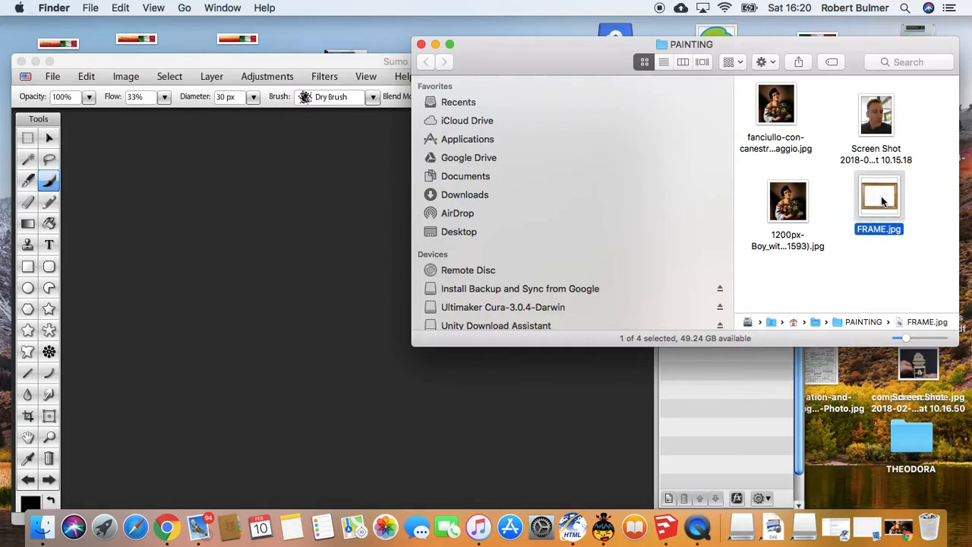
Open the 1200px-Boy painting from the Desktop's PAINTING folder in Sumo Paint and enlarge the program window to fill the screen.
{"action": "left_click", "coordinate": [785, 206]}
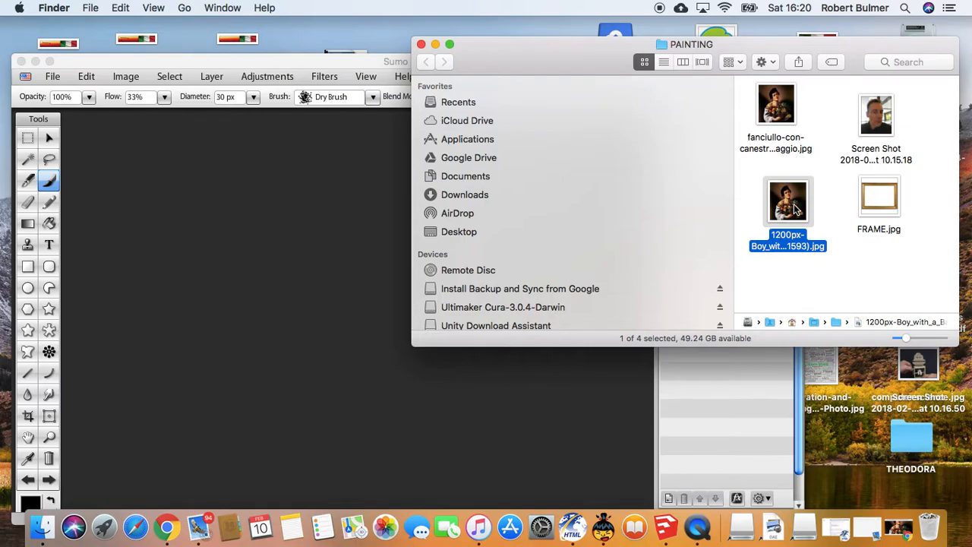
{"action": "mouse_move", "coordinate": [792, 203]}
{"action": "left_mouse_down"}
{"action": "mouse_move", "coordinate": [524, 190]}
{"action": "mouse_move", "coordinate": [336, 217]}
{"action": "mouse_move", "coordinate": [303, 260]}
{"action": "left_mouse_up"}
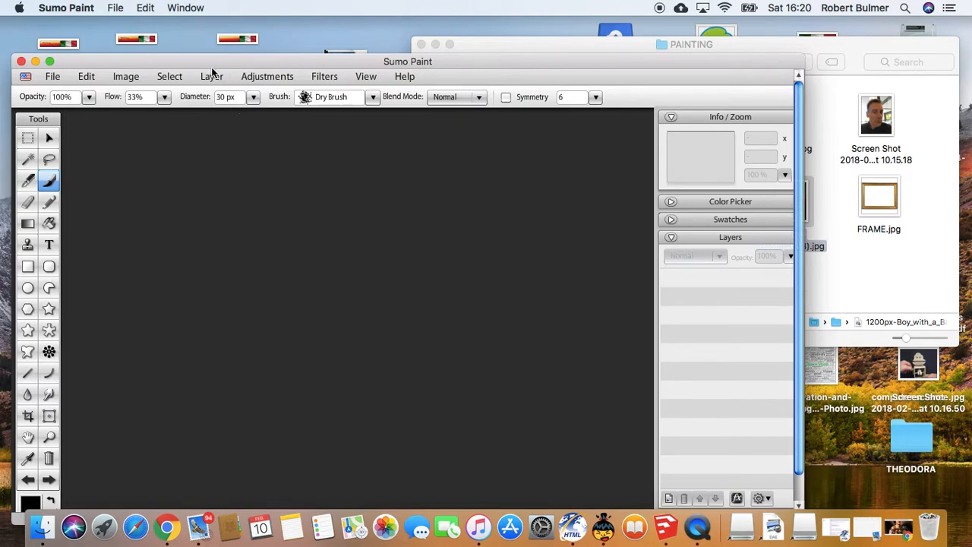
{"action": "left_click", "coordinate": [52, 80]}
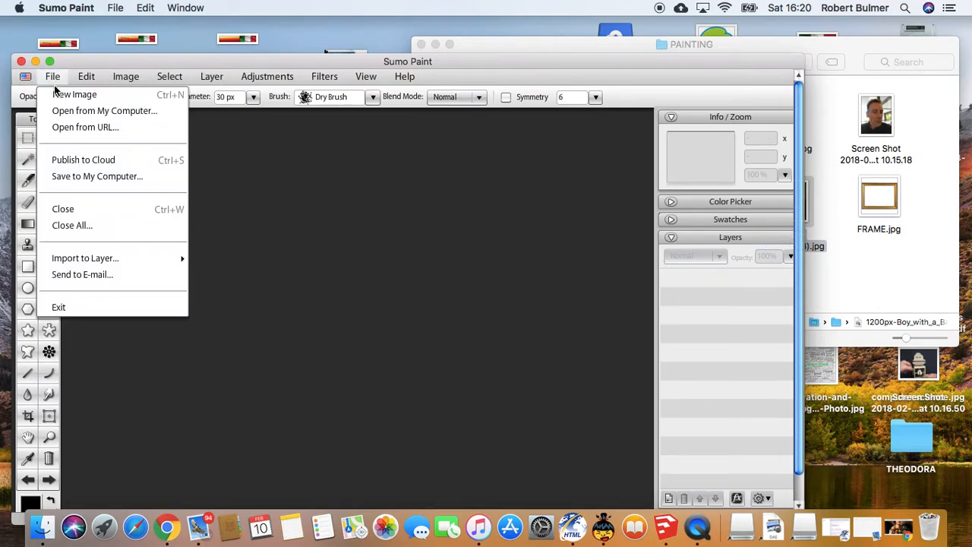
{"action": "left_click", "coordinate": [76, 111]}
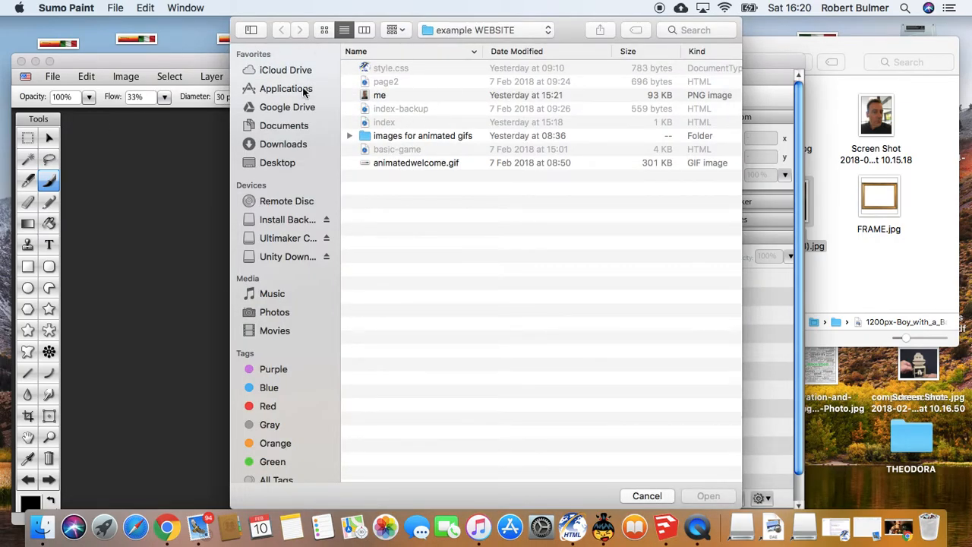
{"action": "left_click", "coordinate": [266, 166]}
{"action": "double_click", "coordinate": [389, 191]}
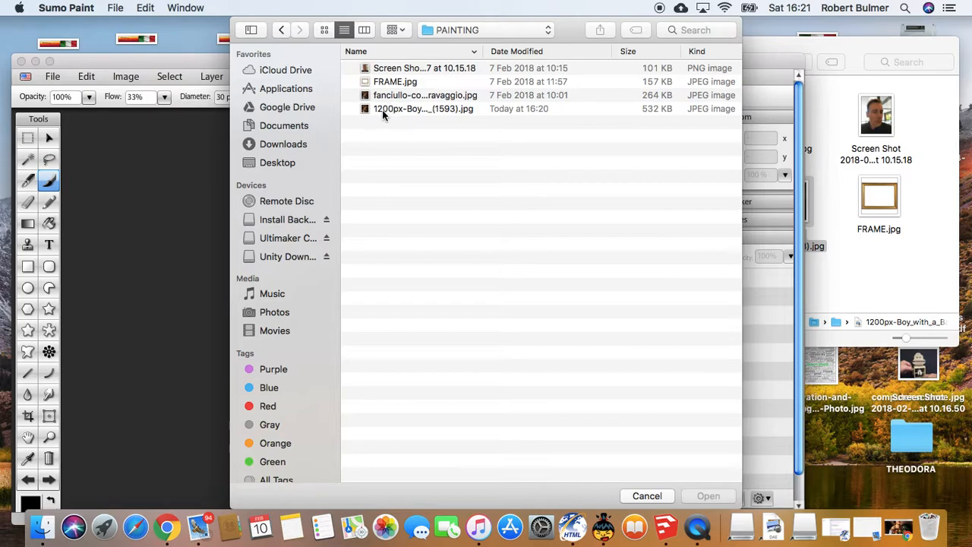
{"action": "double_click", "coordinate": [389, 108]}
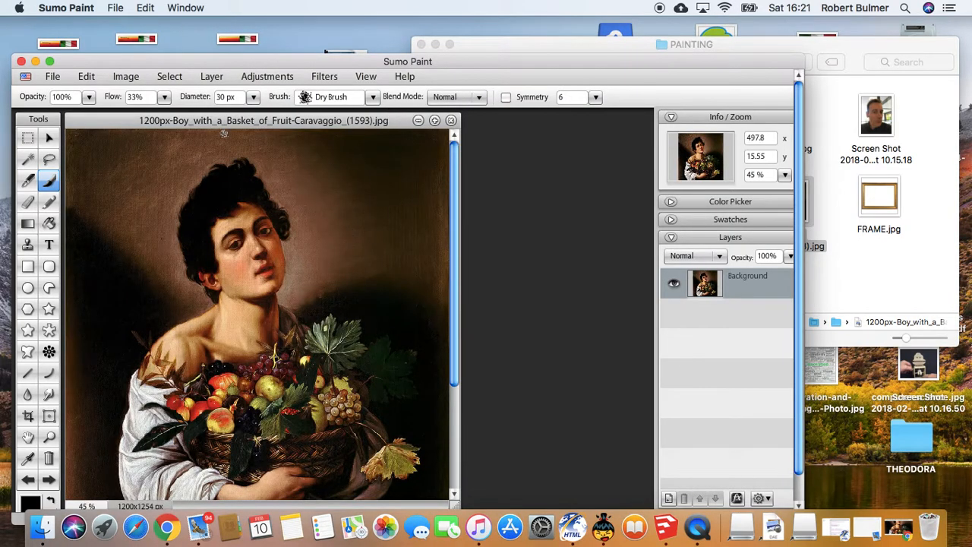
{"action": "left_click", "coordinate": [48, 61]}
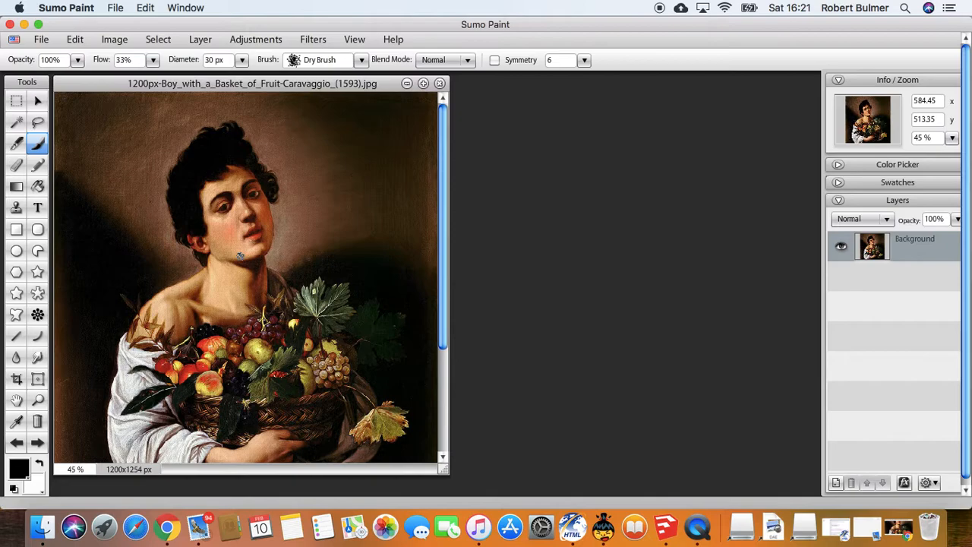
Open the Screen Shot face photo from the PAINTING folder and place its window beside the painting.
{"action": "left_click", "coordinate": [74, 39]}
{"action": "mouse_move", "coordinate": [41, 42]}
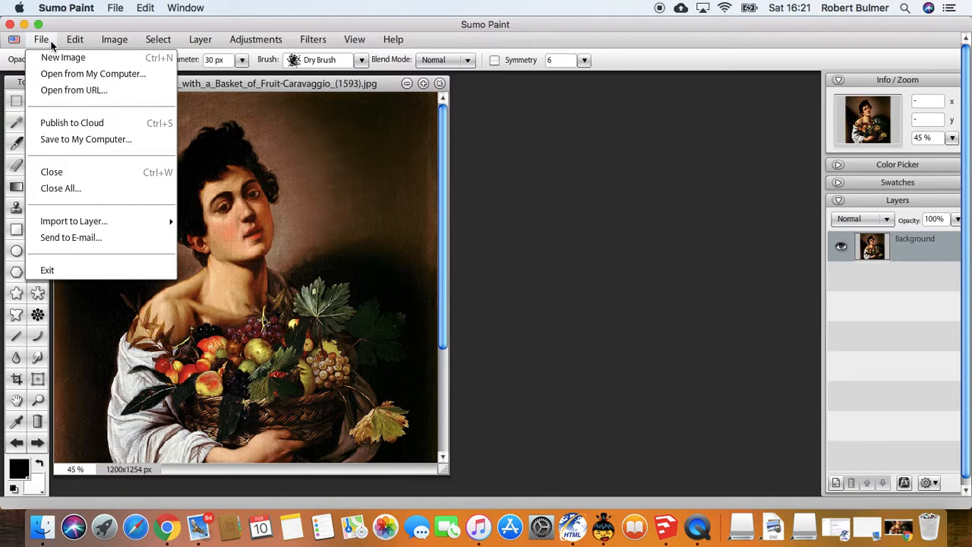
{"action": "left_click", "coordinate": [67, 75]}
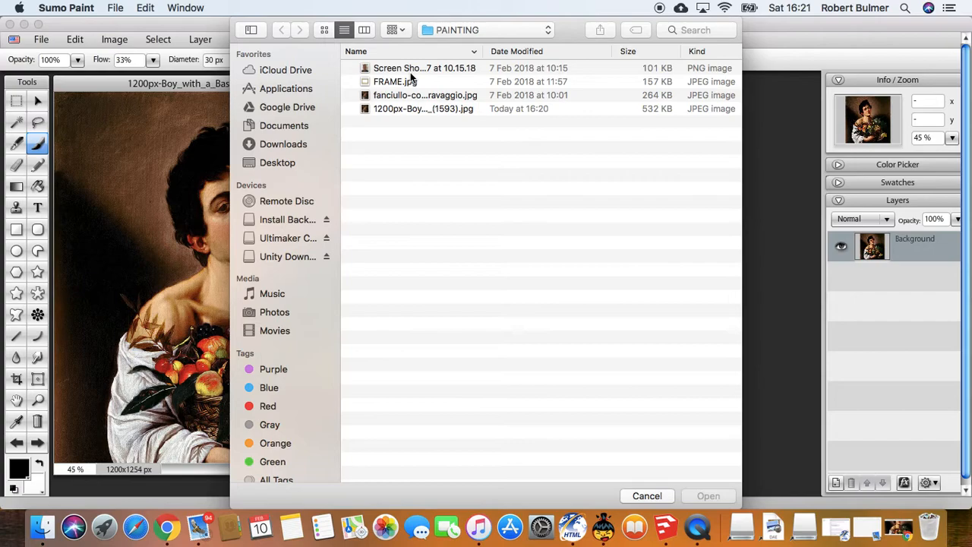
{"action": "left_click", "coordinate": [410, 70]}
{"action": "left_click", "coordinate": [703, 499]}
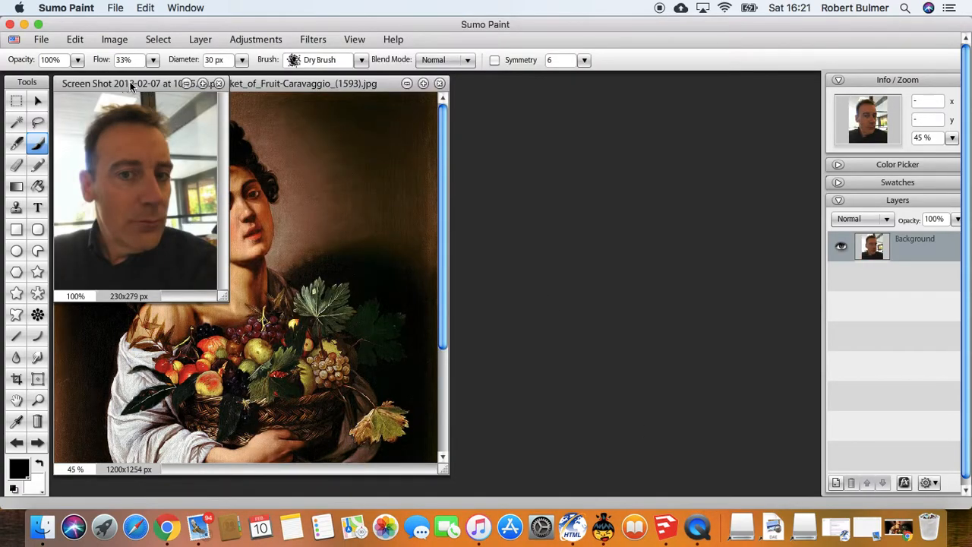
{"action": "mouse_move", "coordinate": [124, 89]}
{"action": "left_mouse_down"}
{"action": "mouse_move", "coordinate": [347, 281]}
{"action": "mouse_move", "coordinate": [486, 182]}
{"action": "left_mouse_up"}
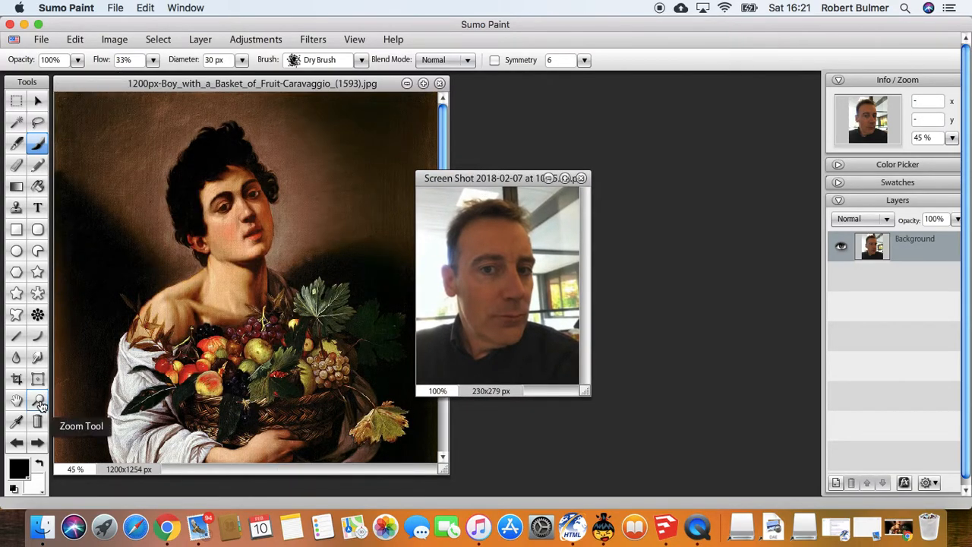
{"action": "left_click", "coordinate": [41, 39]}
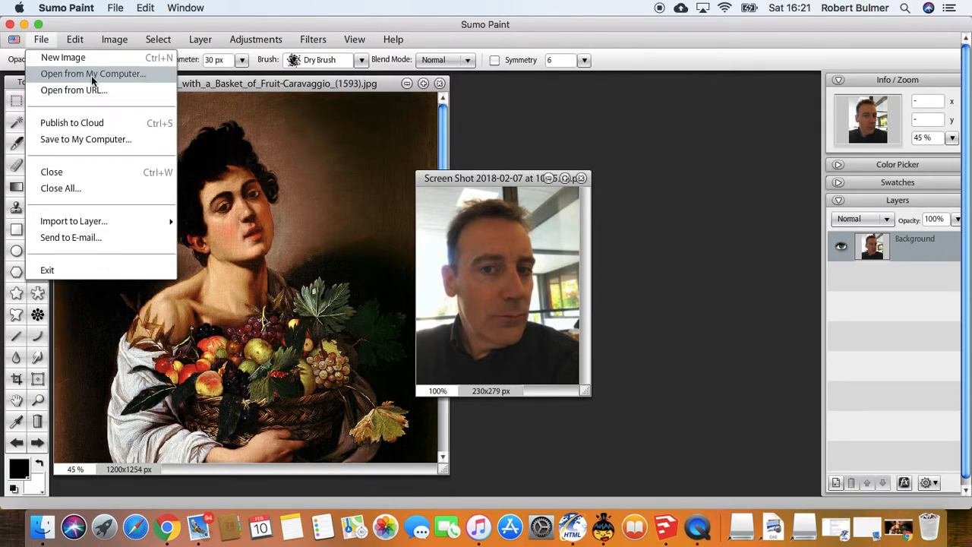
{"action": "left_click", "coordinate": [199, 38]}
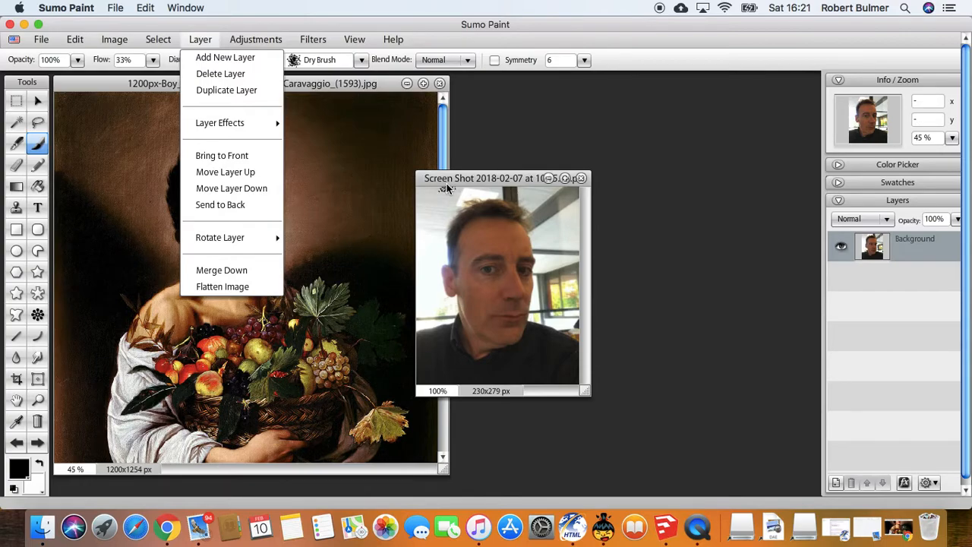
{"action": "left_click", "coordinate": [386, 83]}
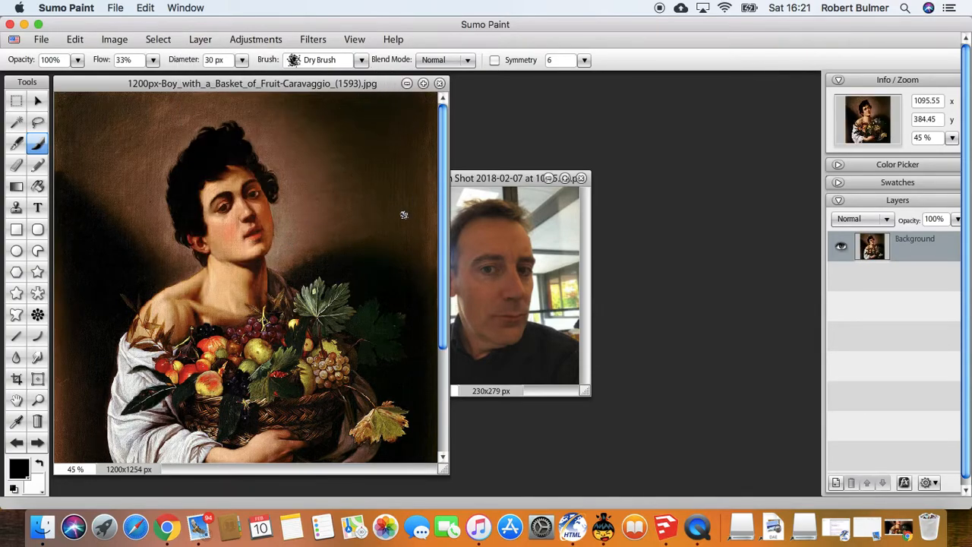
{"action": "left_click", "coordinate": [503, 180]}
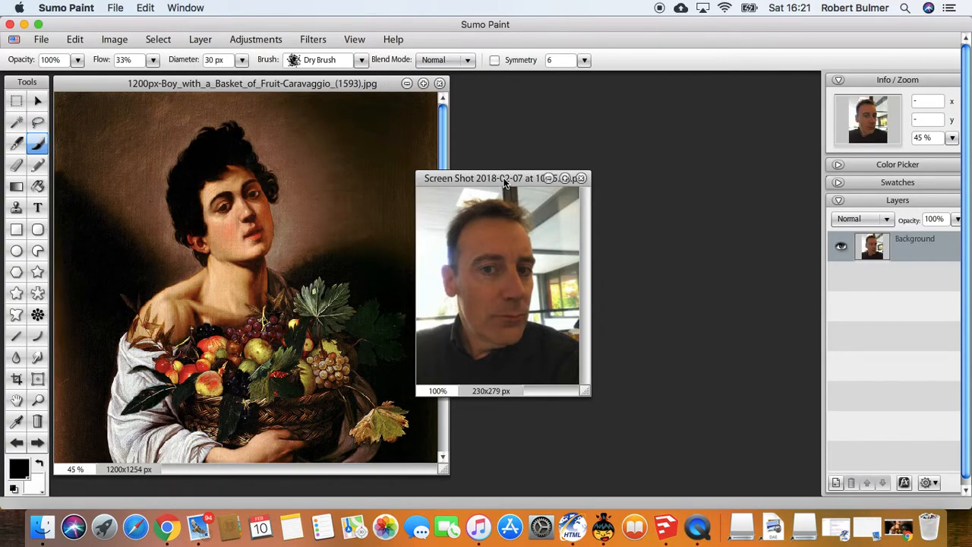
Enlarge and reposition the face photo's window, and magnify the photo to 200%.
{"action": "mouse_move", "coordinate": [586, 393]}
{"action": "left_mouse_down"}
{"action": "mouse_move", "coordinate": [700, 475]}
{"action": "mouse_move", "coordinate": [721, 457]}
{"action": "left_mouse_up"}
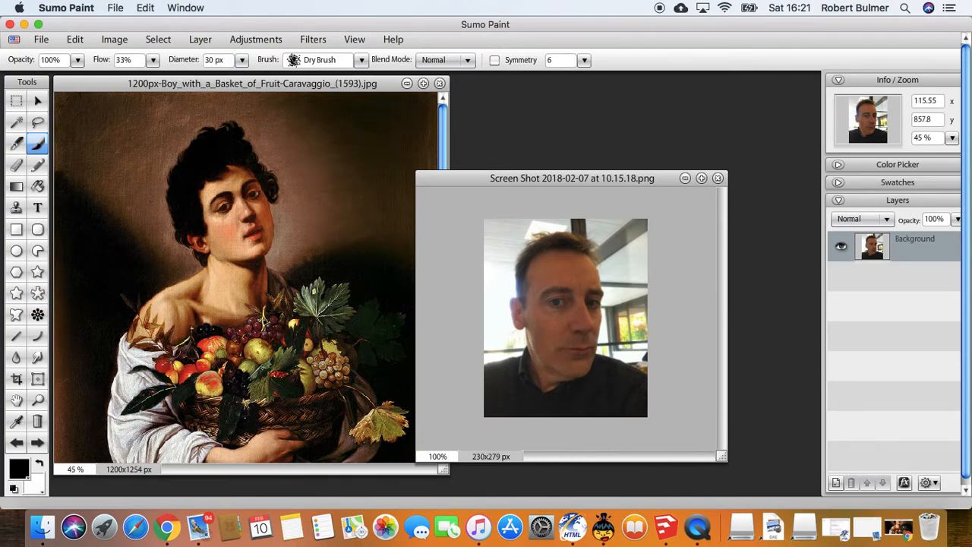
{"action": "left_click", "coordinate": [38, 400]}
{"action": "left_click", "coordinate": [558, 338]}
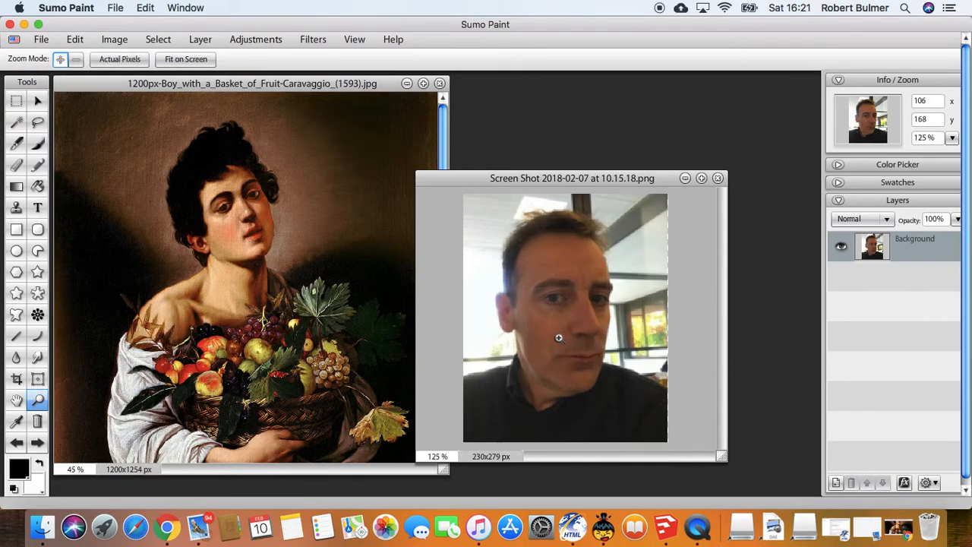
{"action": "left_click", "coordinate": [558, 337]}
{"action": "left_click", "coordinate": [558, 337]}
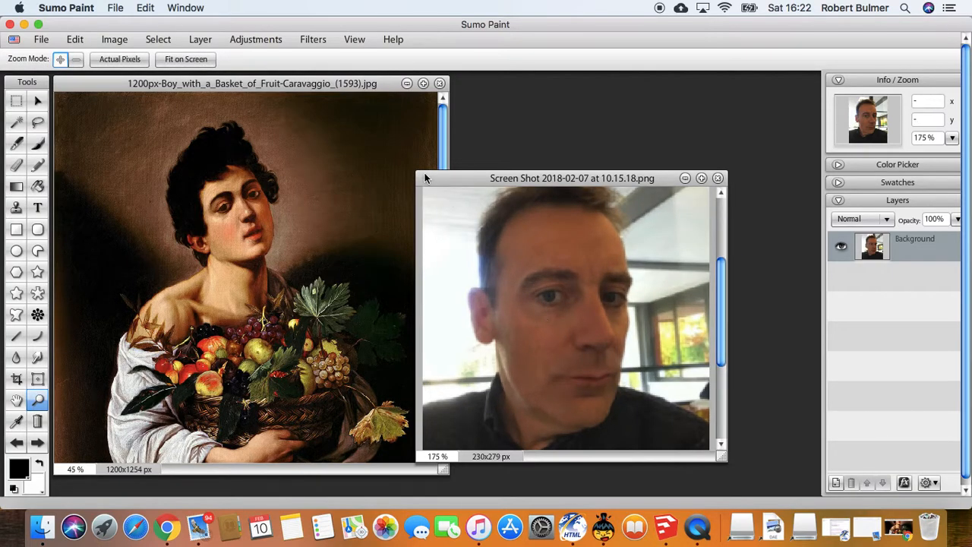
{"action": "left_click_drag", "start_coordinate": [425, 179], "coordinate": [393, 88]}
{"action": "left_click_drag", "start_coordinate": [694, 366], "coordinate": [778, 483]}
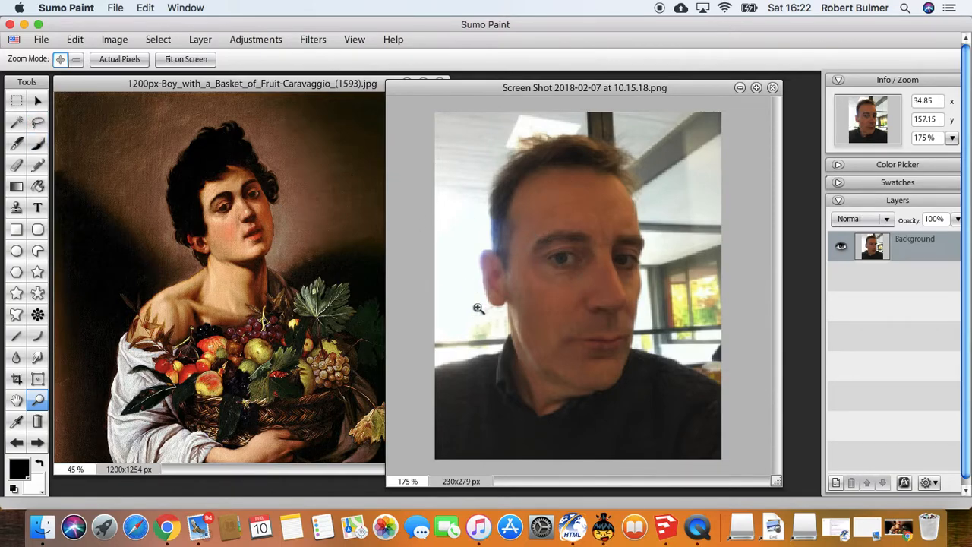
{"action": "left_click", "coordinate": [588, 227]}
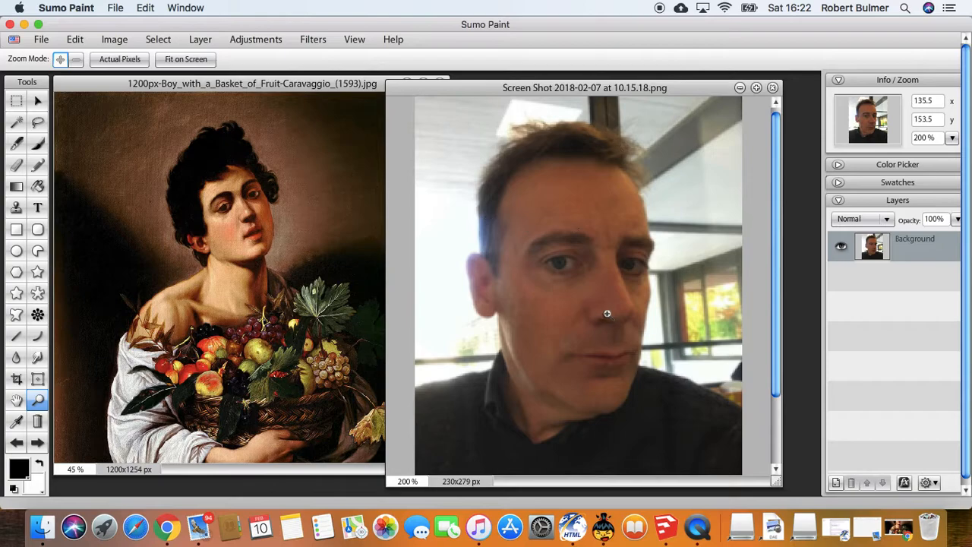
{"action": "left_click", "coordinate": [37, 125]}
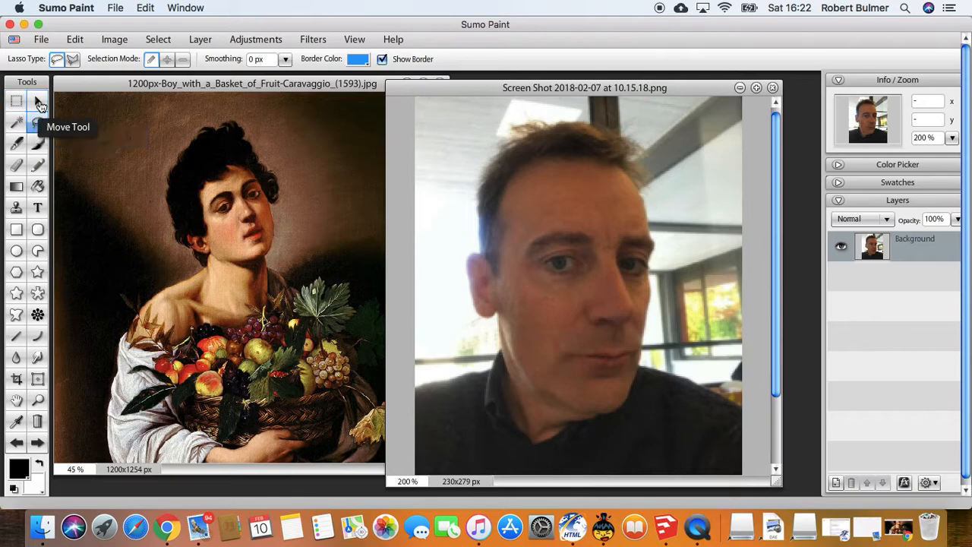
{"action": "left_click", "coordinate": [15, 145]}
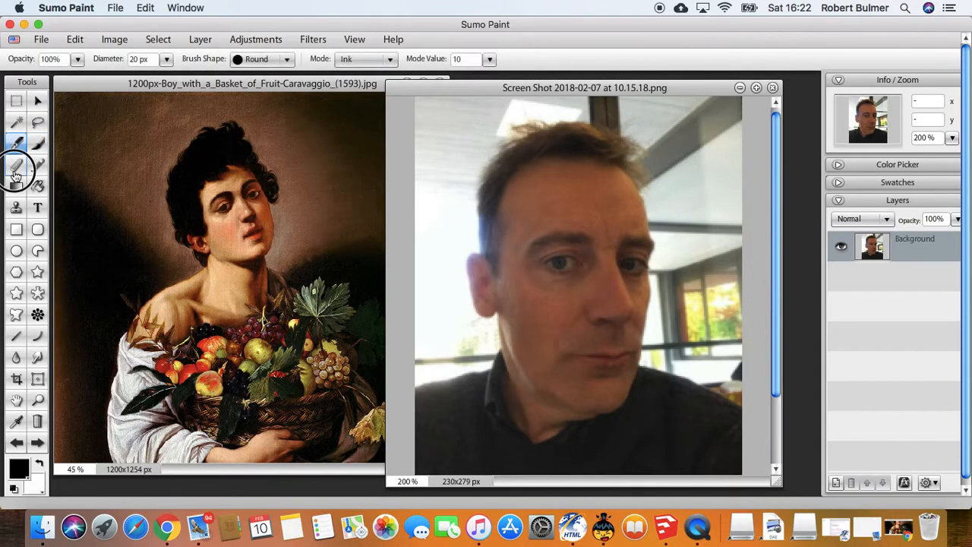
{"action": "left_click", "coordinate": [39, 166]}
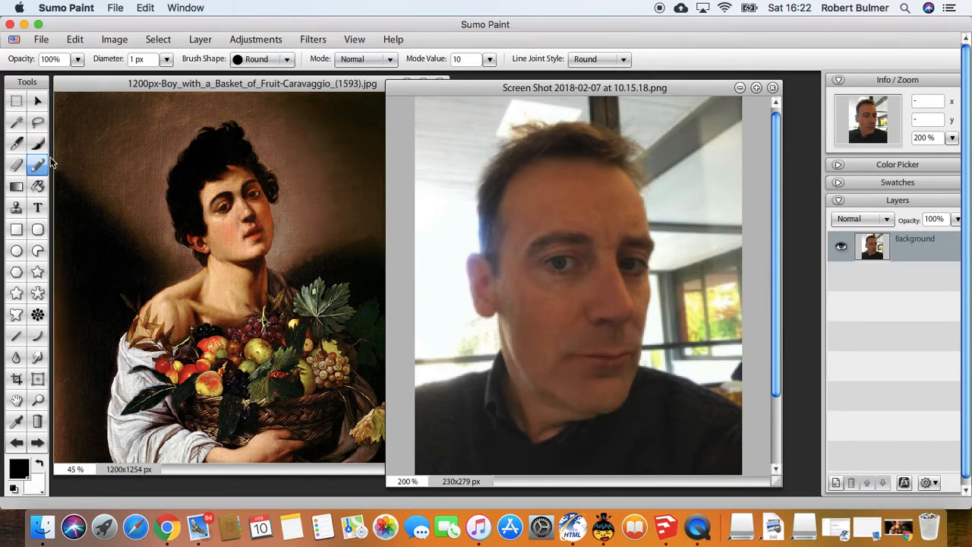
Set up the Lasso tool with the polygonal lasso type and a smoothing of 2 px.
{"action": "left_click", "coordinate": [38, 124]}
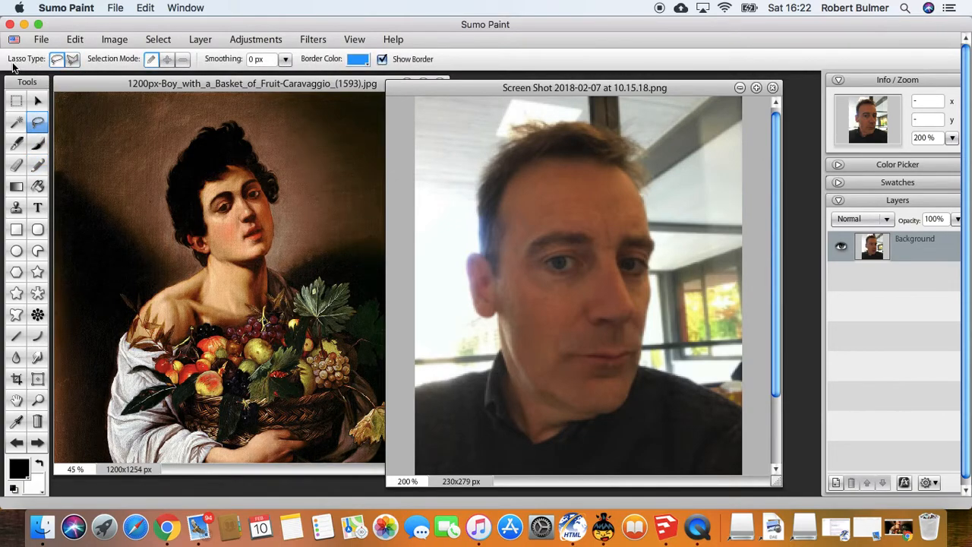
{"action": "left_click", "coordinate": [74, 60]}
{"action": "left_click", "coordinate": [73, 62]}
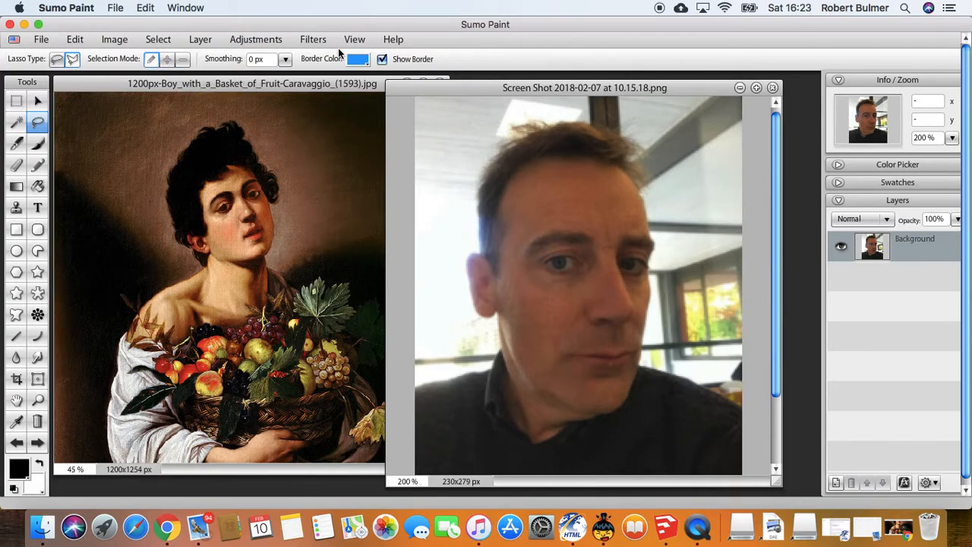
{"action": "left_click_drag", "start_coordinate": [272, 60], "coordinate": [235, 64]}
{"action": "type", "text": "2"}
{"action": "key", "text": "Return"}
Trace a closed lasso selection around the face in the photo, following the hairline, ear, jaw, cheek and forehead.
{"action": "left_click", "coordinate": [505, 182]}
{"action": "left_click", "coordinate": [489, 261]}
{"action": "mouse_move", "coordinate": [472, 259]}
{"action": "left_mouse_down"}
{"action": "mouse_move", "coordinate": [478, 303]}
{"action": "mouse_move", "coordinate": [496, 313]}
{"action": "left_mouse_up"}
{"action": "left_click", "coordinate": [492, 316]}
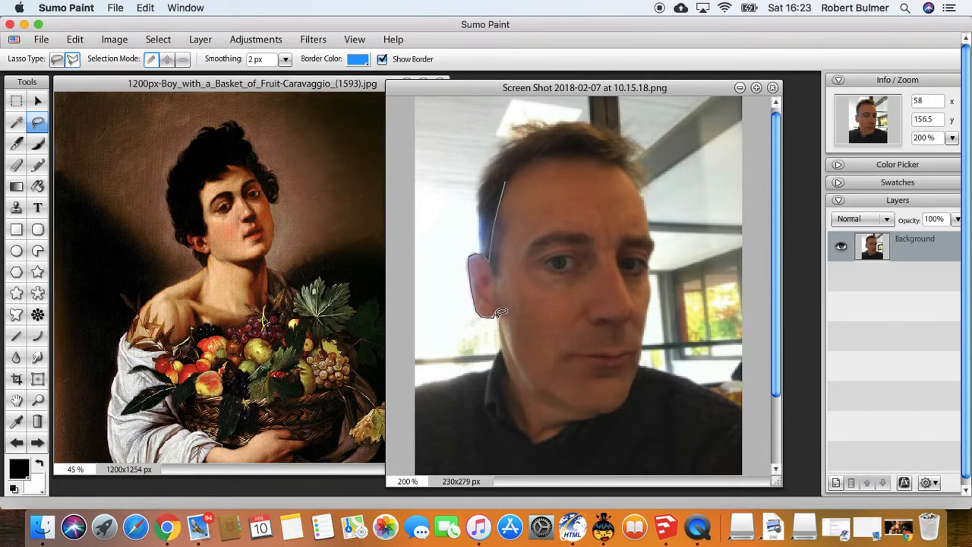
{"action": "left_click", "coordinate": [524, 381]}
{"action": "left_click", "coordinate": [545, 398]}
{"action": "left_click", "coordinate": [568, 408]}
{"action": "left_click", "coordinate": [610, 412]}
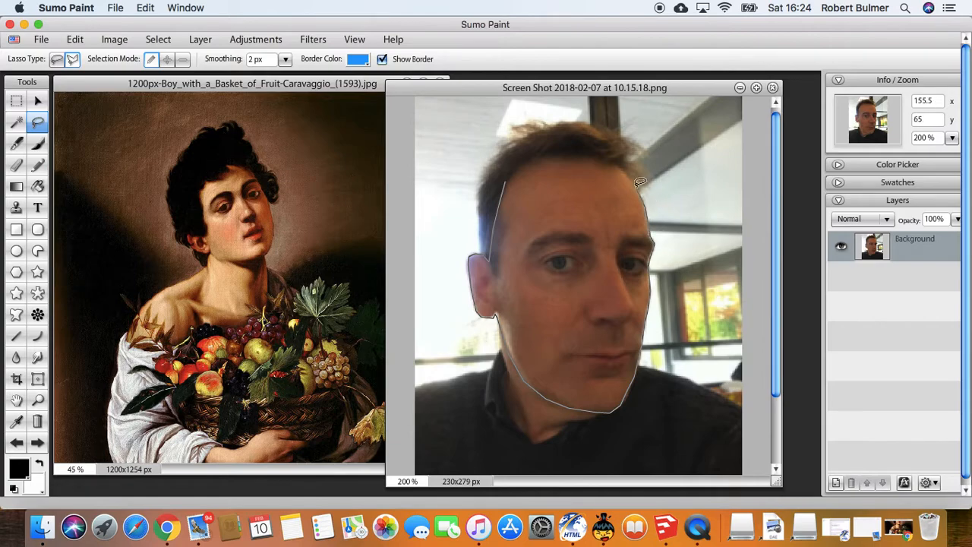
{"action": "mouse_move", "coordinate": [637, 182]}
{"action": "left_mouse_down"}
{"action": "mouse_move", "coordinate": [622, 158]}
{"action": "mouse_move", "coordinate": [631, 163]}
{"action": "mouse_move", "coordinate": [601, 152]}
{"action": "left_mouse_up"}
{"action": "right_click", "coordinate": [601, 151]}
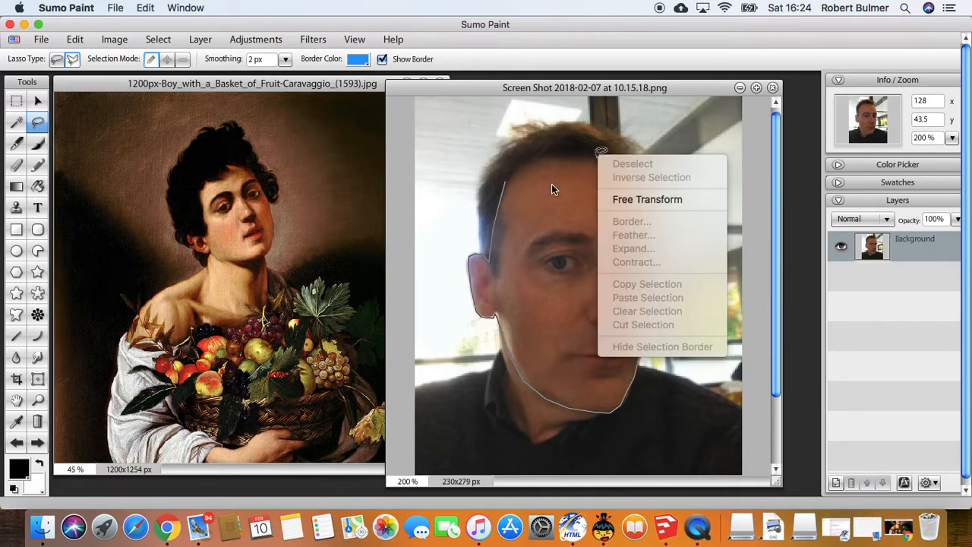
{"action": "left_click", "coordinate": [582, 158]}
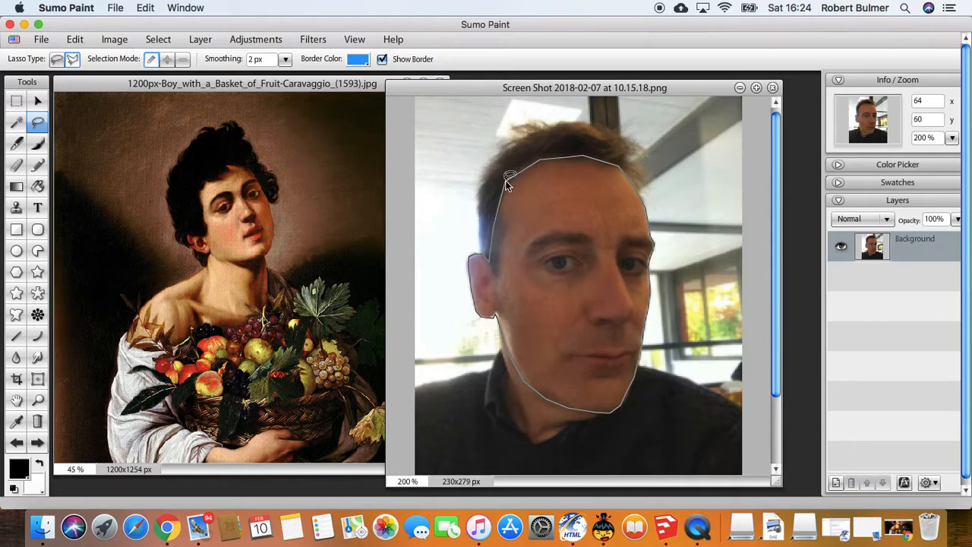
{"action": "left_click", "coordinate": [505, 180]}
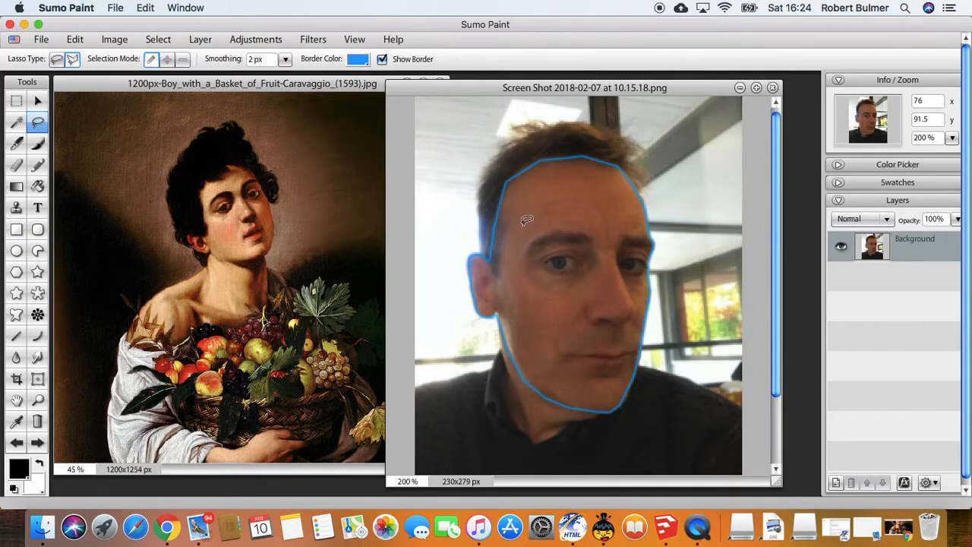
Copy the selected face from the photo and make the Caravaggio painting the active image.
{"action": "left_click", "coordinate": [74, 40]}
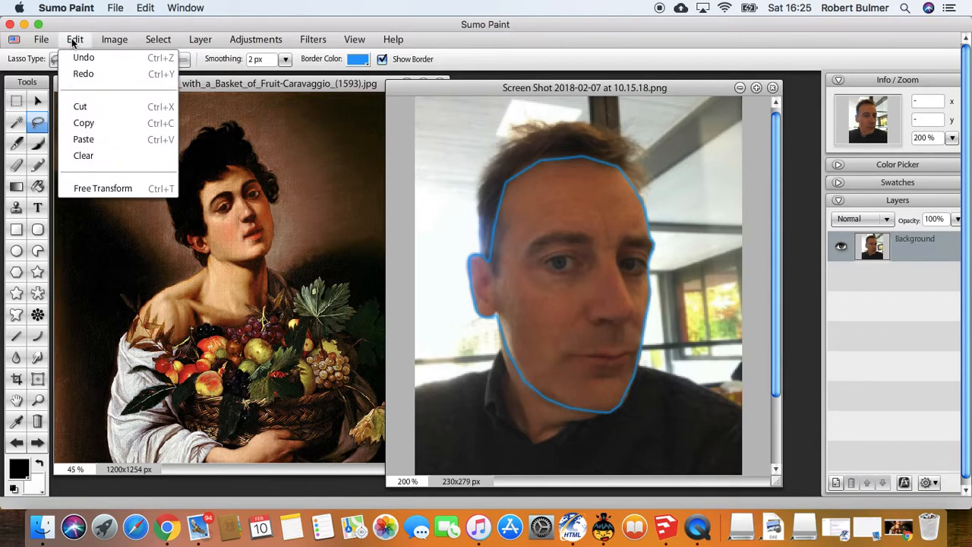
{"action": "left_click", "coordinate": [93, 120]}
{"action": "left_click", "coordinate": [93, 88]}
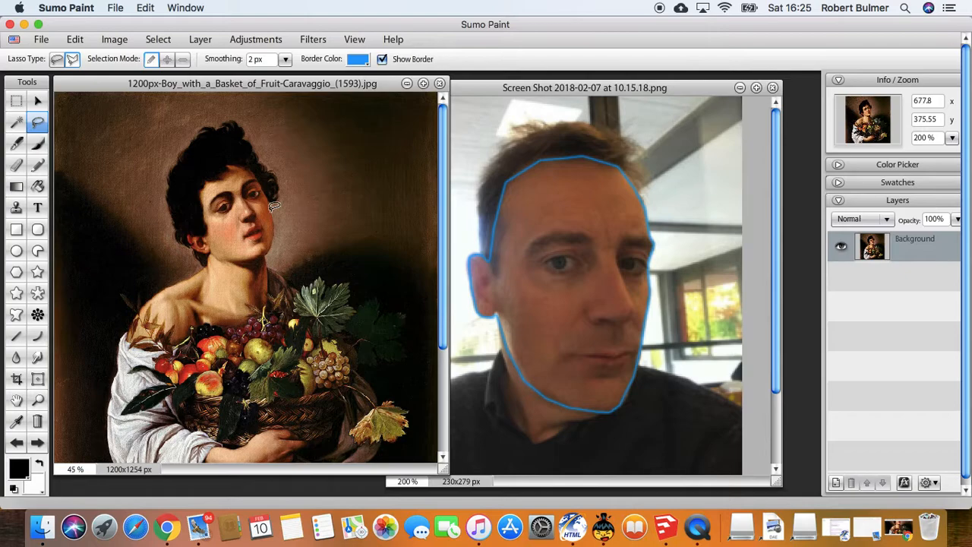
Try pasting the copied face into the painting, and undo the paste.
{"action": "left_click", "coordinate": [488, 88]}
{"action": "left_click", "coordinate": [331, 83]}
{"action": "left_click", "coordinate": [74, 38]}
{"action": "left_click", "coordinate": [83, 140]}
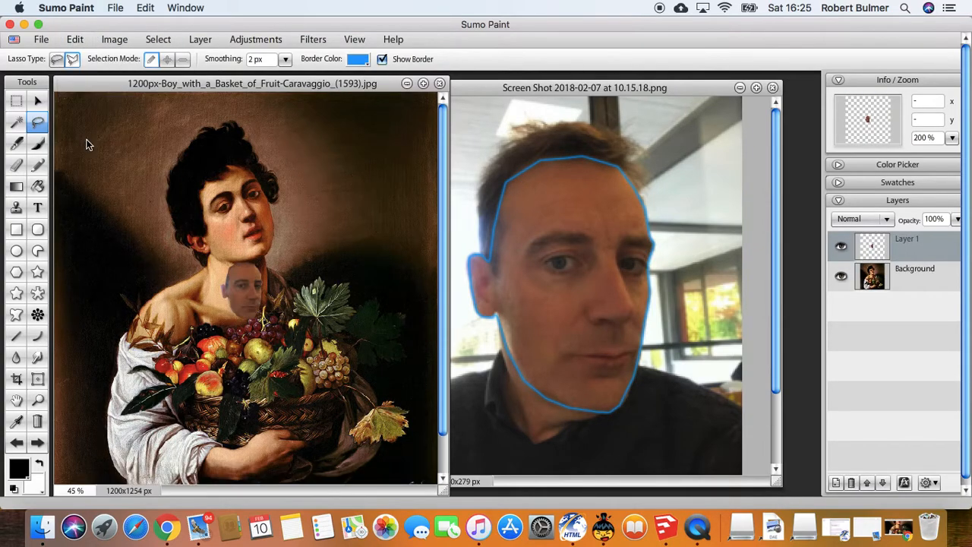
{"action": "left_click", "coordinate": [79, 39]}
{"action": "left_click", "coordinate": [83, 58]}
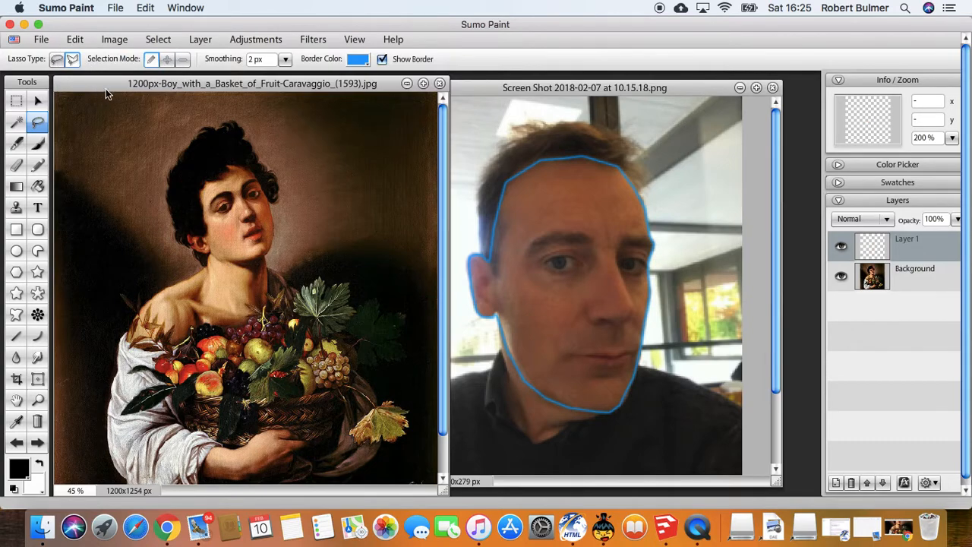
Resize the Caravaggio painting to a width of 800 px with constrained proportions and smoothing on.
{"action": "left_click", "coordinate": [115, 40]}
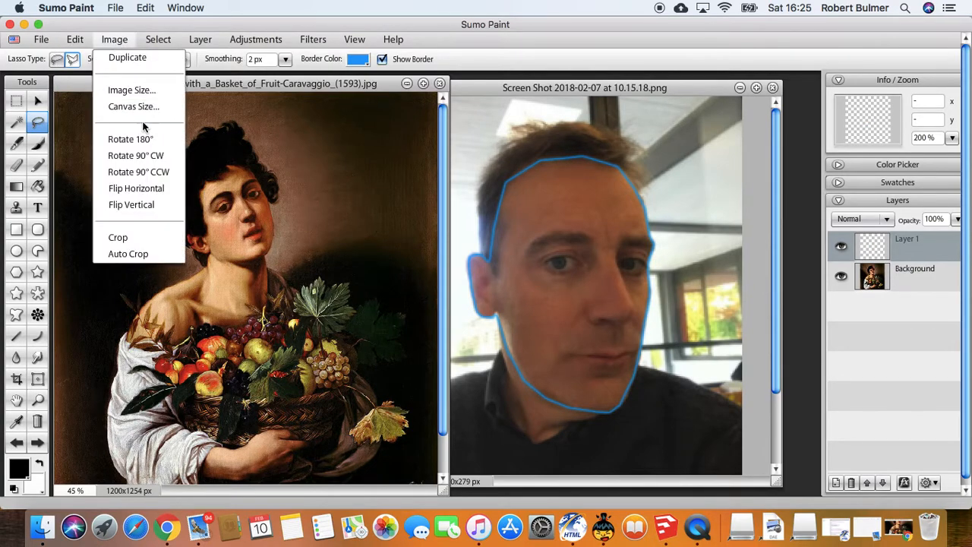
{"action": "left_click", "coordinate": [131, 90]}
{"action": "left_click", "coordinate": [416, 280]}
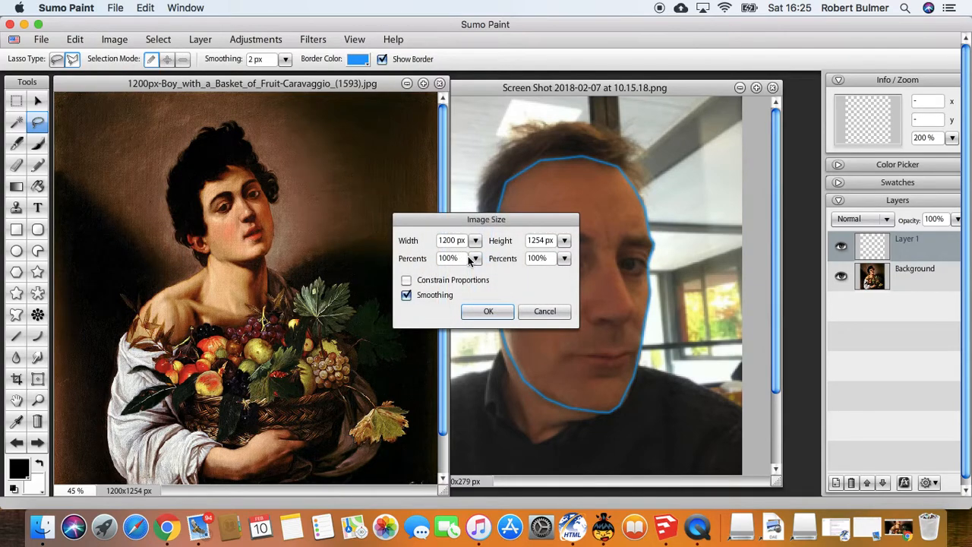
{"action": "left_click", "coordinate": [450, 240]}
{"action": "left_click_drag", "start_coordinate": [449, 240], "coordinate": [417, 240]}
{"action": "type", "text": "80"}
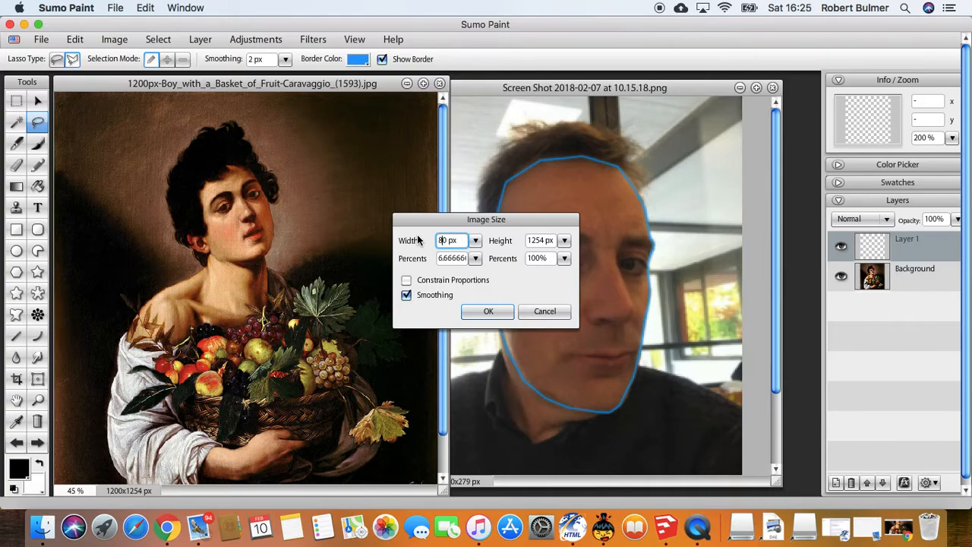
{"action": "type", "text": "0"}
{"action": "left_click", "coordinate": [465, 281]}
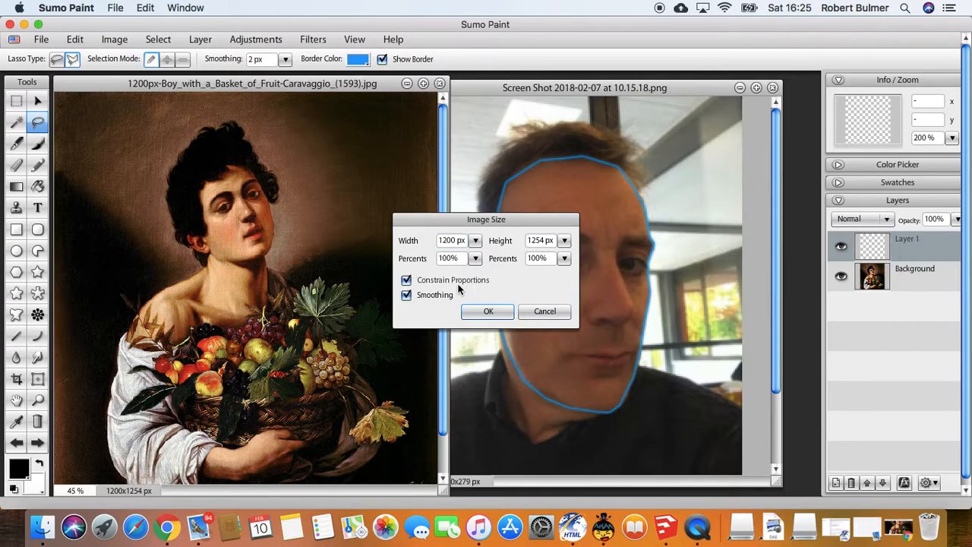
{"action": "double_click", "coordinate": [454, 240]}
{"action": "type", "text": "800"}
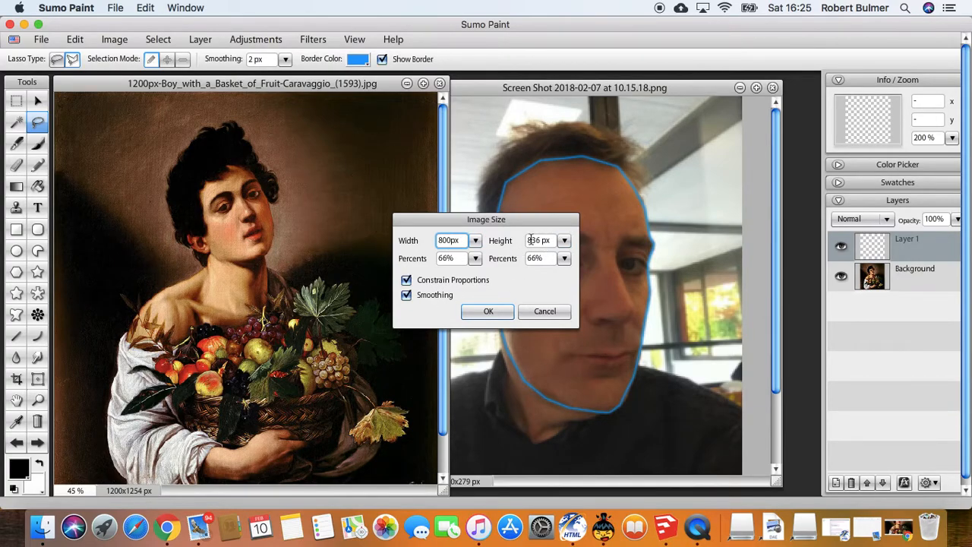
{"action": "left_click", "coordinate": [478, 312]}
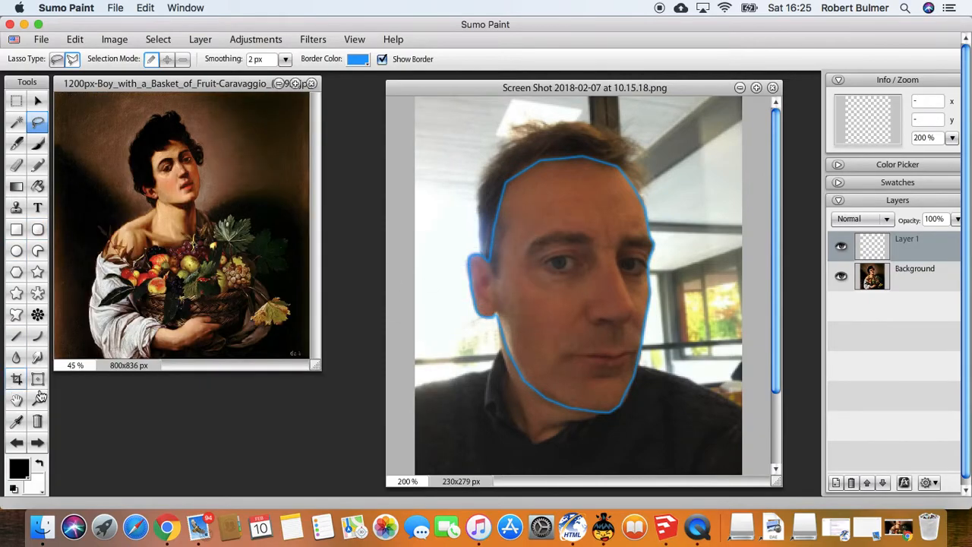
Zoom the painting to 100%, enlarge its window and bring the boy's whole head into view.
{"action": "left_click", "coordinate": [39, 400]}
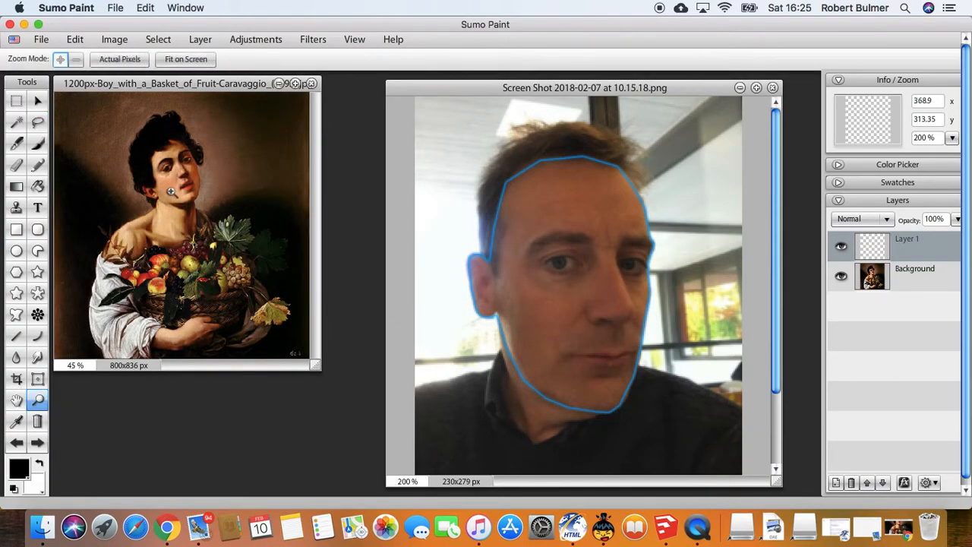
{"action": "left_click", "coordinate": [171, 193]}
{"action": "left_click", "coordinate": [172, 193]}
{"action": "left_click_drag", "start_coordinate": [316, 365], "coordinate": [397, 462]}
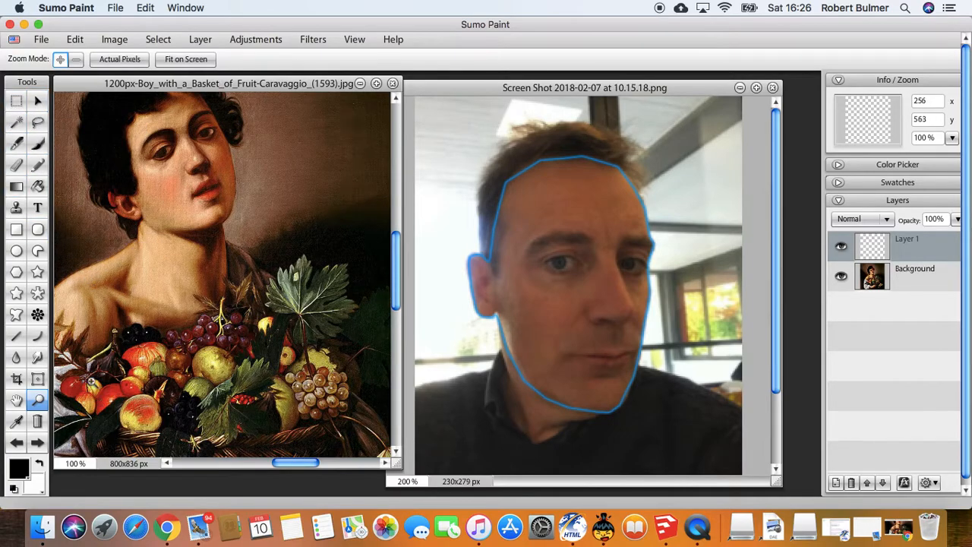
{"action": "left_click_drag", "start_coordinate": [397, 251], "coordinate": [398, 183]}
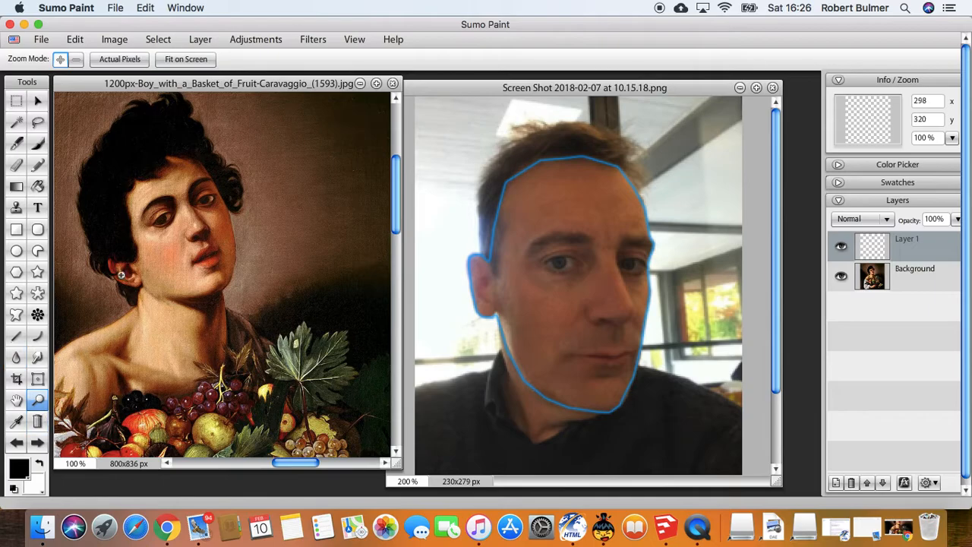
{"action": "left_click", "coordinate": [16, 400]}
{"action": "left_click_drag", "start_coordinate": [153, 335], "coordinate": [193, 376]}
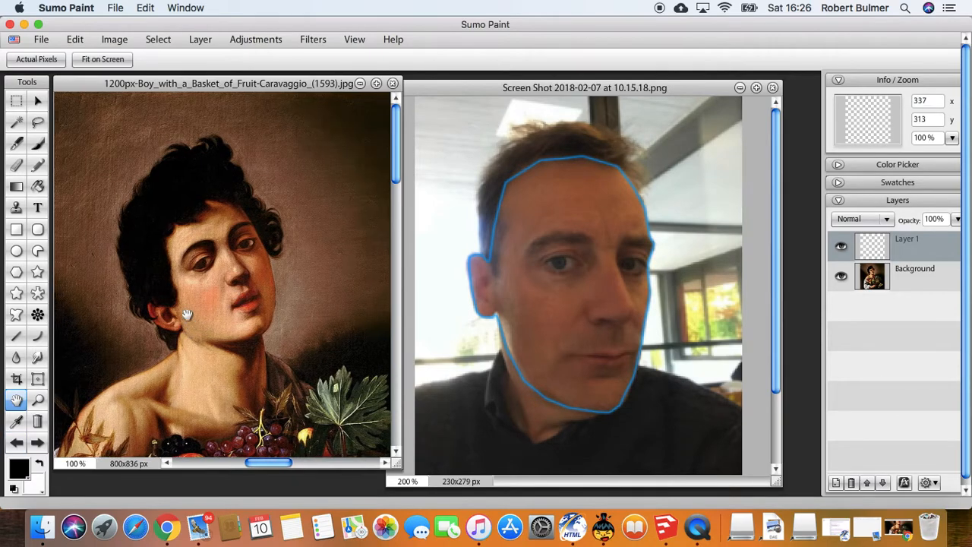
{"action": "left_click_drag", "start_coordinate": [185, 314], "coordinate": [195, 308]}
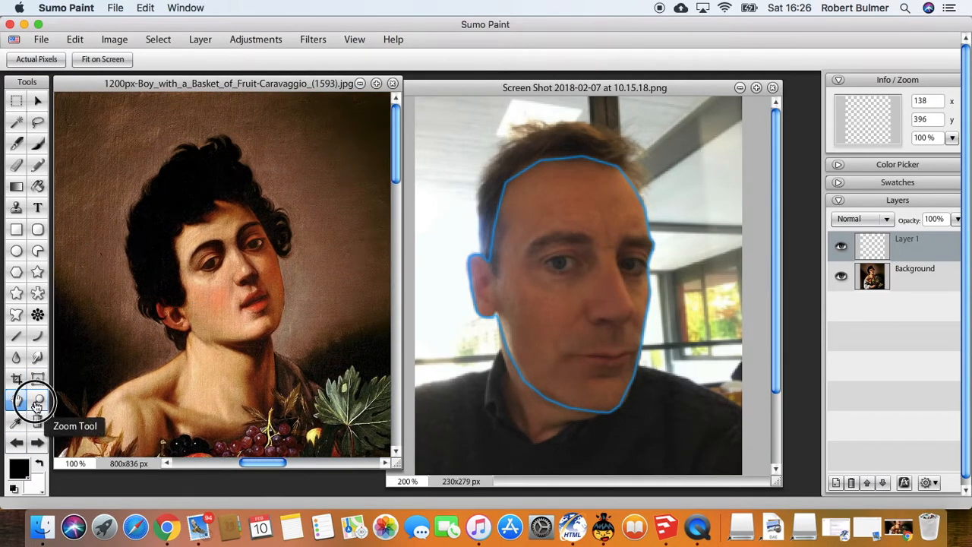
Zoom the painting to 125% and frame the boy's head and neck in the window.
{"action": "left_click", "coordinate": [38, 399]}
{"action": "left_click", "coordinate": [194, 268]}
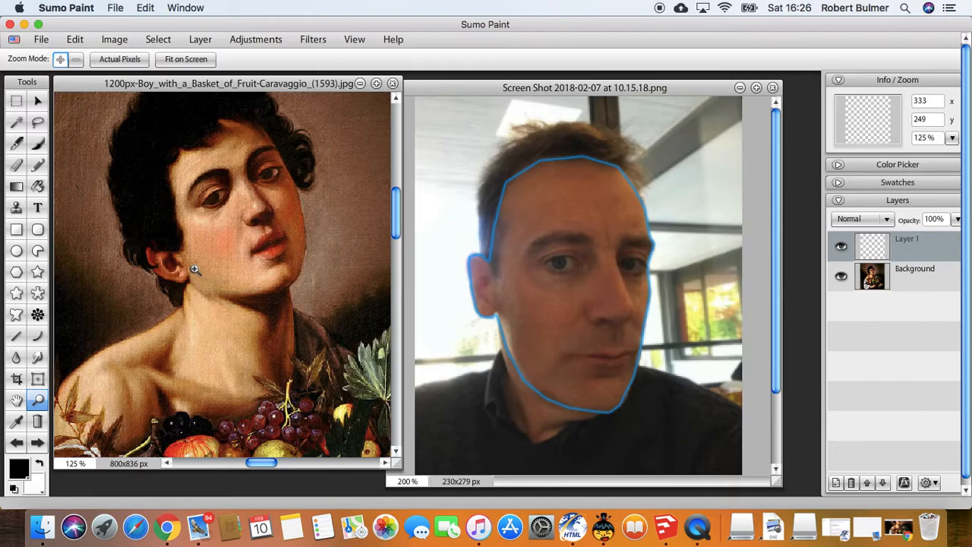
{"action": "left_click", "coordinate": [17, 399]}
{"action": "left_click_drag", "start_coordinate": [163, 245], "coordinate": [167, 331]}
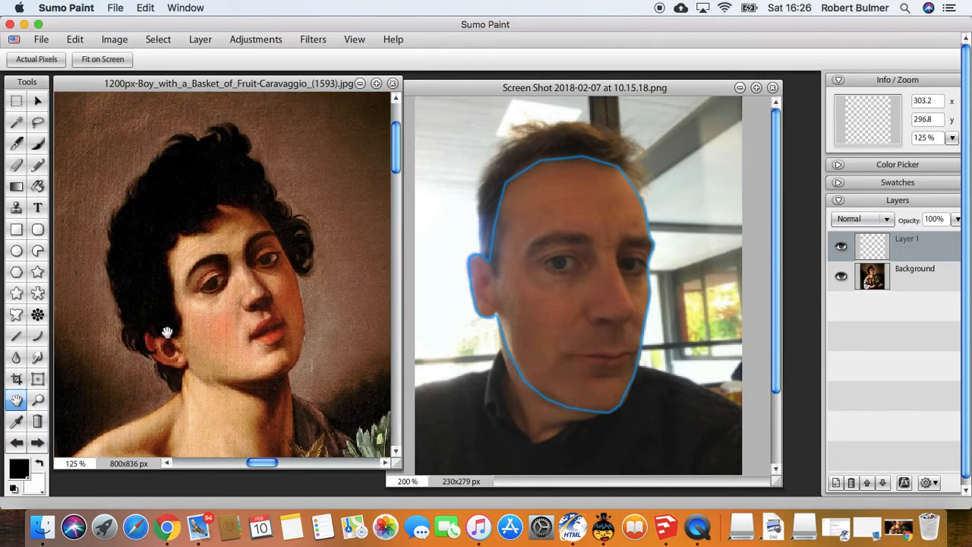
{"action": "left_click", "coordinate": [39, 401]}
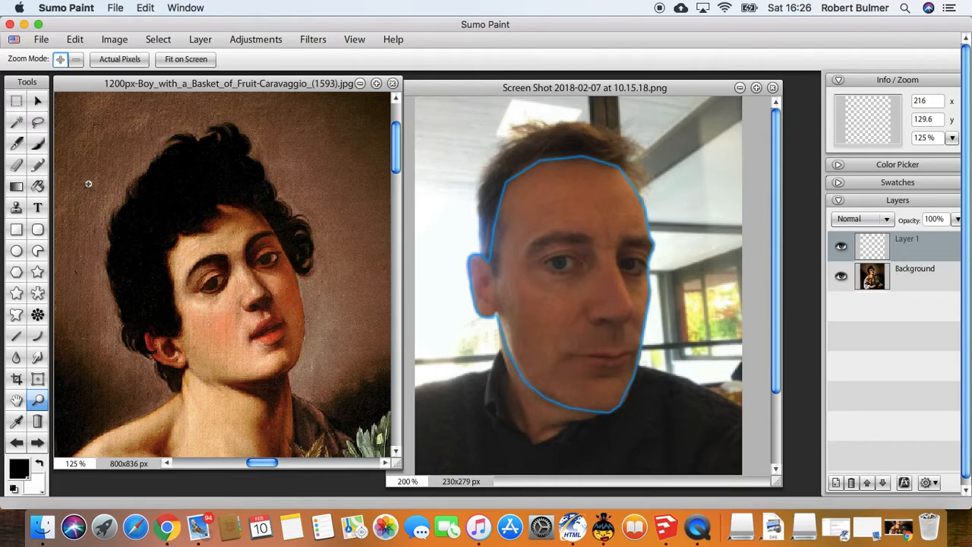
{"action": "left_click", "coordinate": [76, 59]}
{"action": "left_click", "coordinate": [148, 225]}
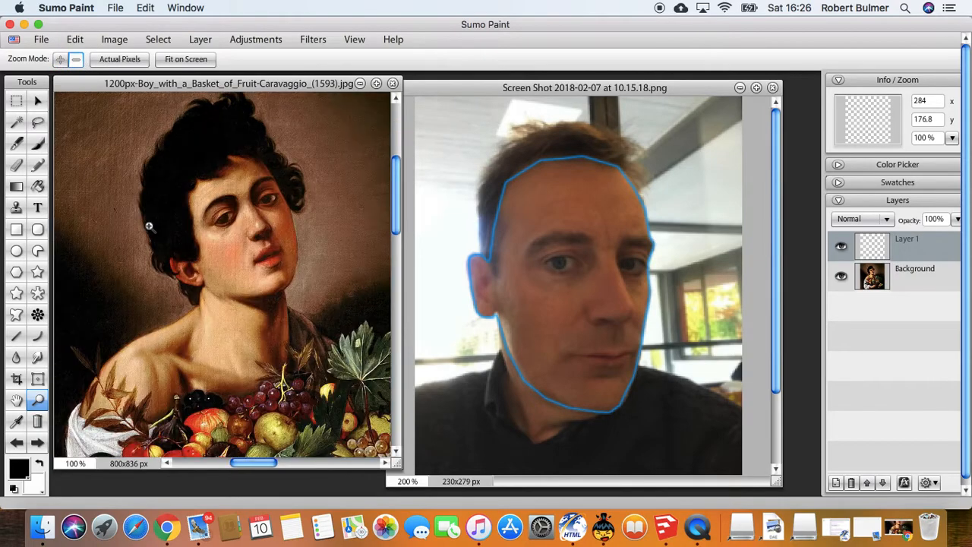
{"action": "left_click", "coordinate": [61, 60]}
{"action": "left_click", "coordinate": [243, 226]}
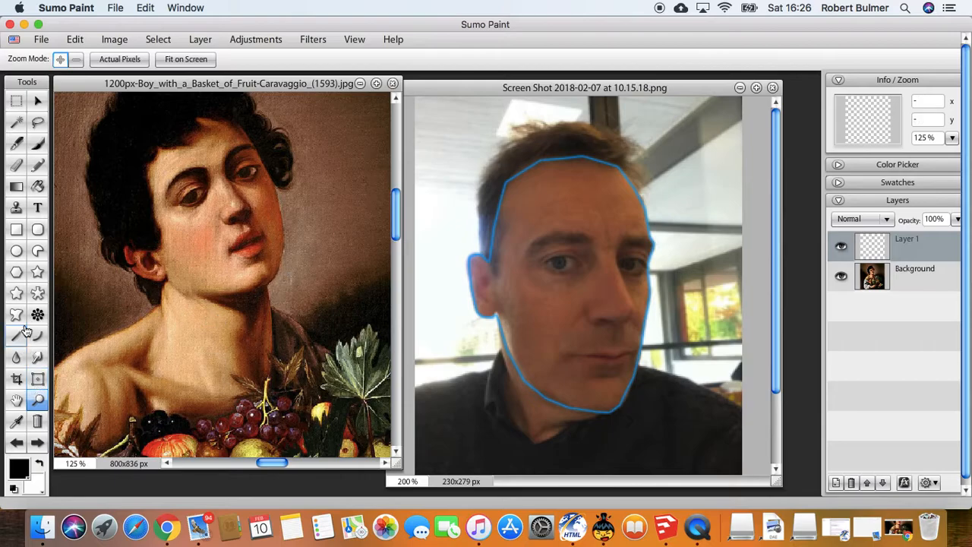
{"action": "left_click", "coordinate": [15, 404]}
{"action": "left_click_drag", "start_coordinate": [146, 234], "coordinate": [168, 325]}
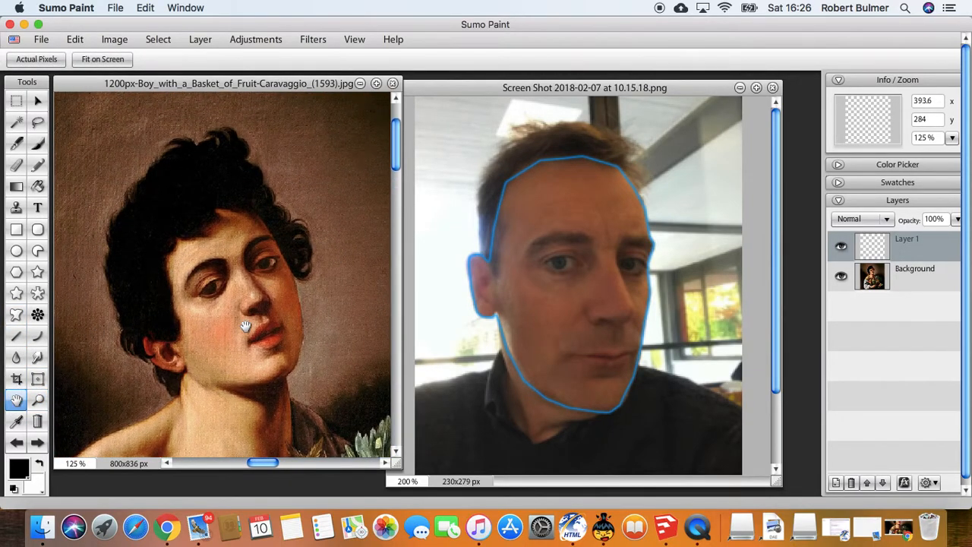
Copy the selected face from the photo again and paste it into the painting as a new layer.
{"action": "left_click", "coordinate": [489, 85]}
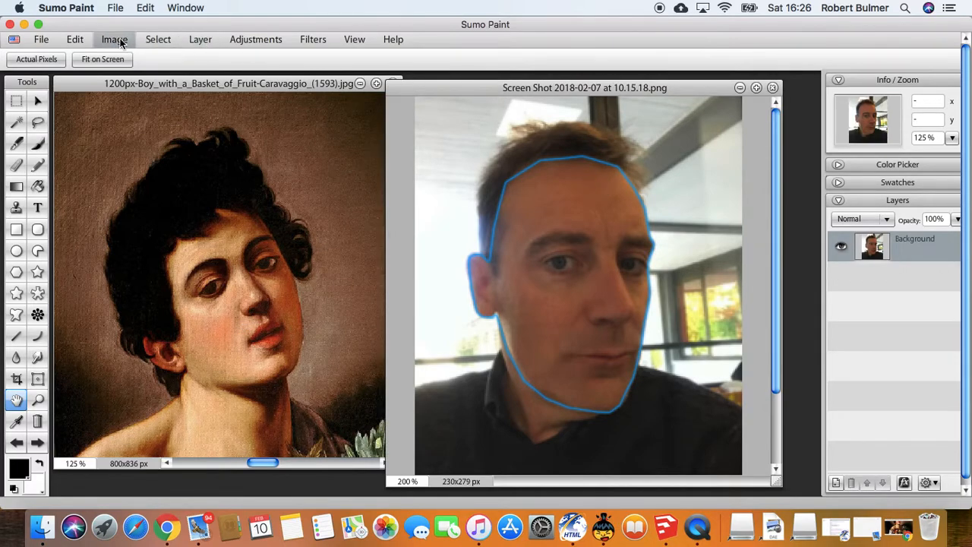
{"action": "left_click", "coordinate": [75, 39]}
{"action": "left_click", "coordinate": [85, 123]}
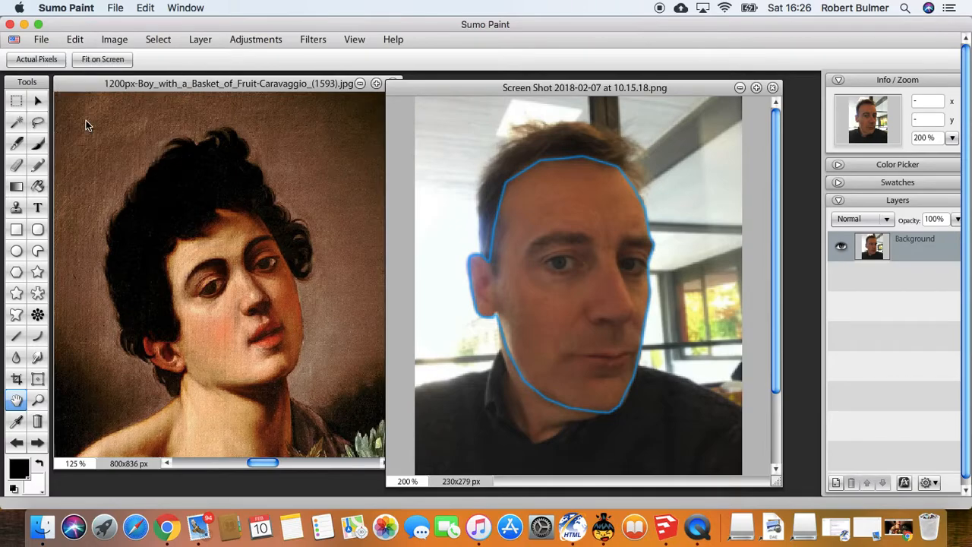
{"action": "left_click", "coordinate": [190, 89]}
{"action": "key", "text": "super+v"}
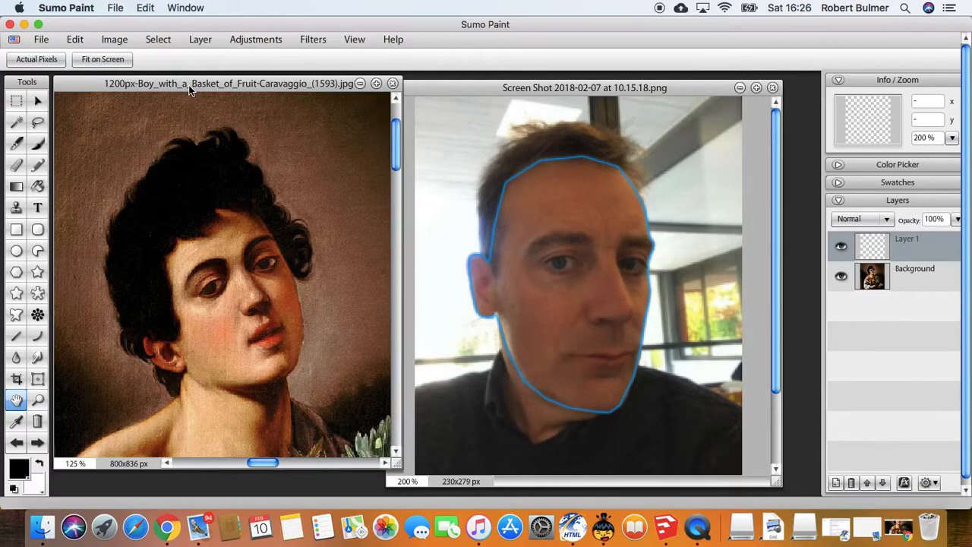
{"action": "left_click", "coordinate": [80, 39]}
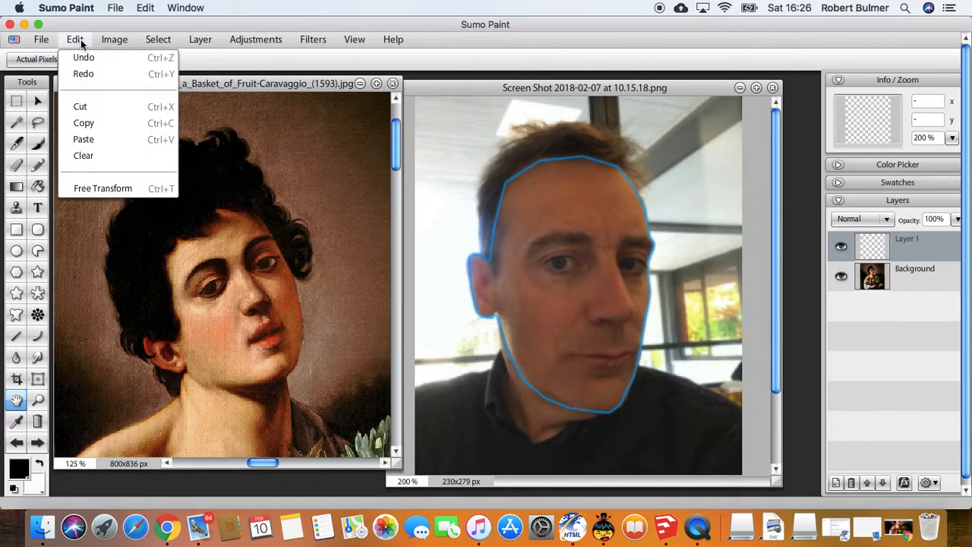
{"action": "left_click", "coordinate": [87, 140]}
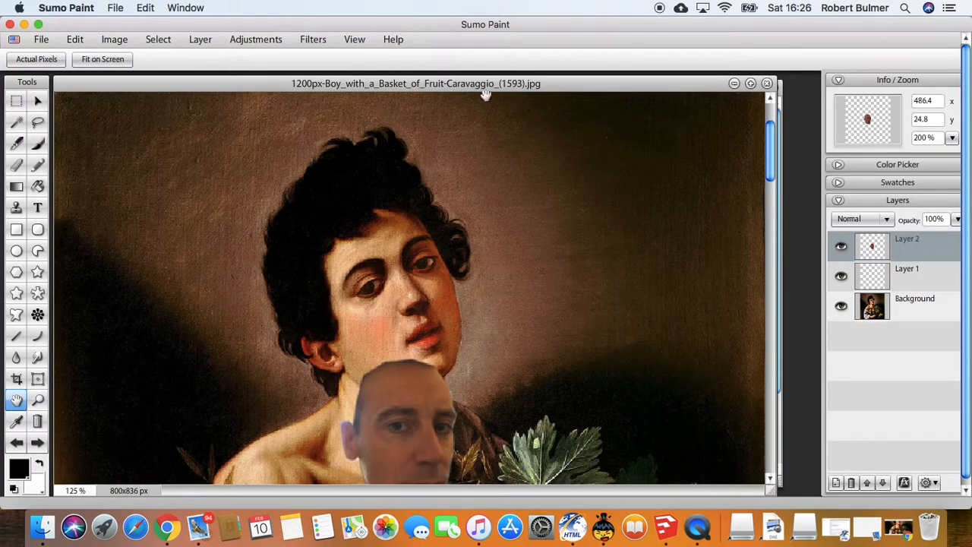
{"action": "left_click_drag", "start_coordinate": [574, 82], "coordinate": [546, 70]}
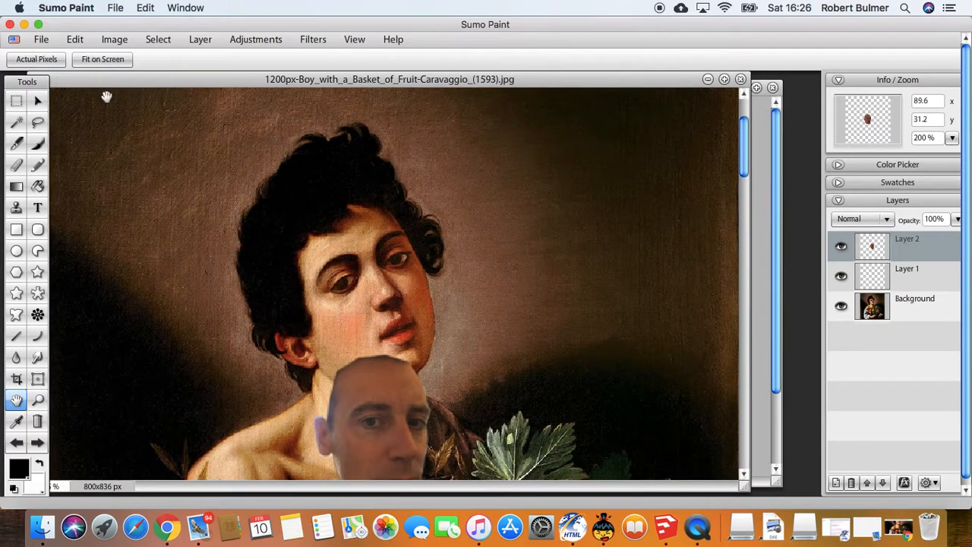
Delete the empty Layer 1 between the pasted face and the painting's background.
{"action": "left_click", "coordinate": [38, 100]}
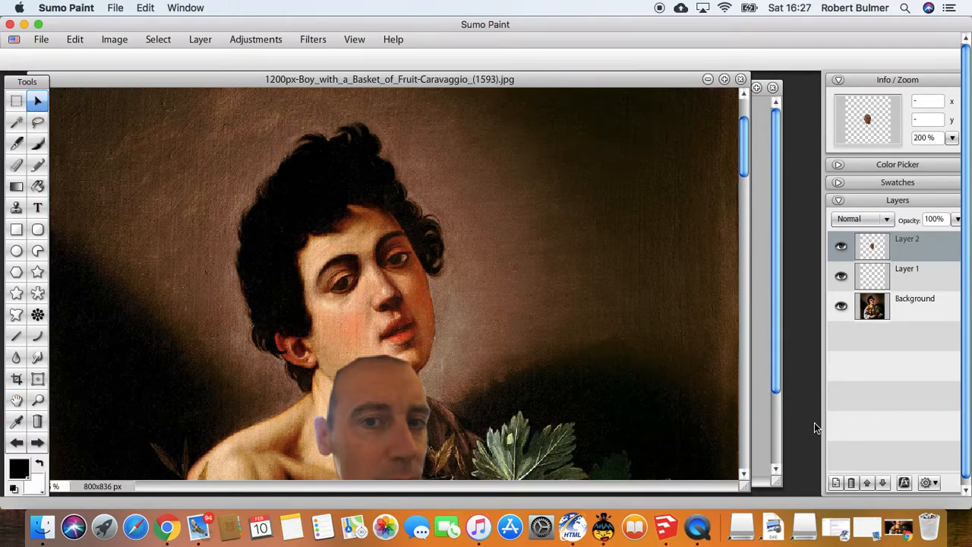
{"action": "right_click", "coordinate": [934, 281]}
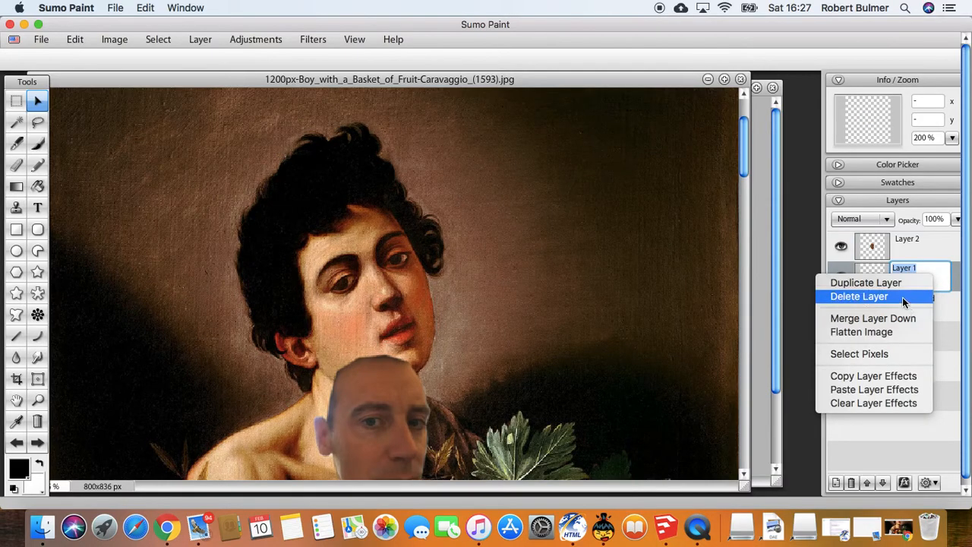
{"action": "left_click", "coordinate": [902, 297]}
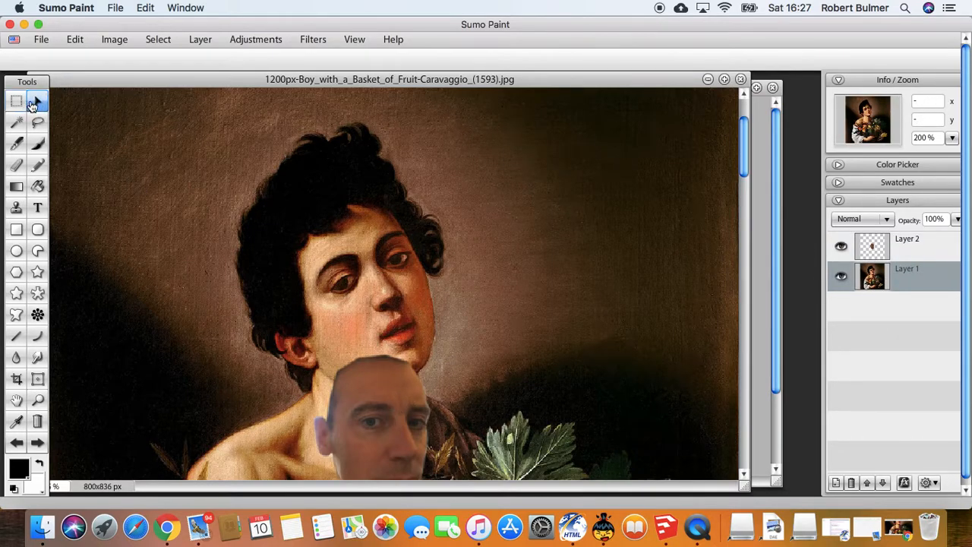
{"action": "mouse_move", "coordinate": [361, 439]}
{"action": "left_mouse_down"}
{"action": "mouse_move", "coordinate": [347, 271]}
{"action": "mouse_move", "coordinate": [353, 439]}
{"action": "left_mouse_up"}
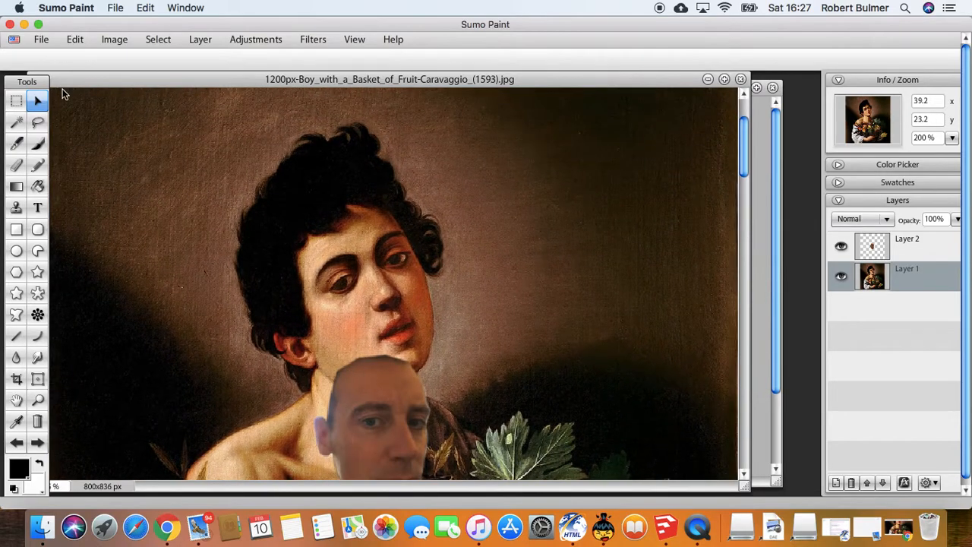
{"action": "left_click", "coordinate": [75, 39]}
{"action": "left_click", "coordinate": [81, 61]}
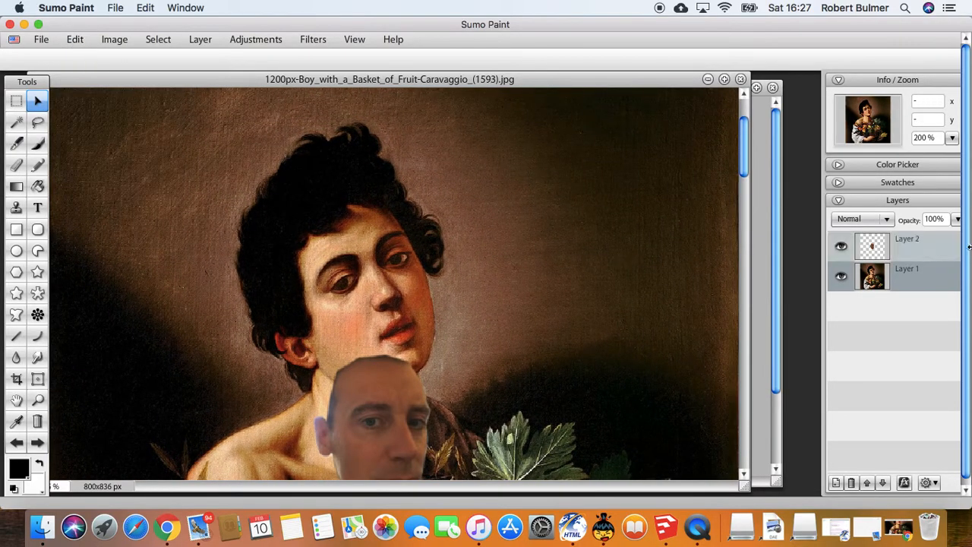
Select Layer 2 and move the pasted face up over the boy's face.
{"action": "double_click", "coordinate": [943, 251]}
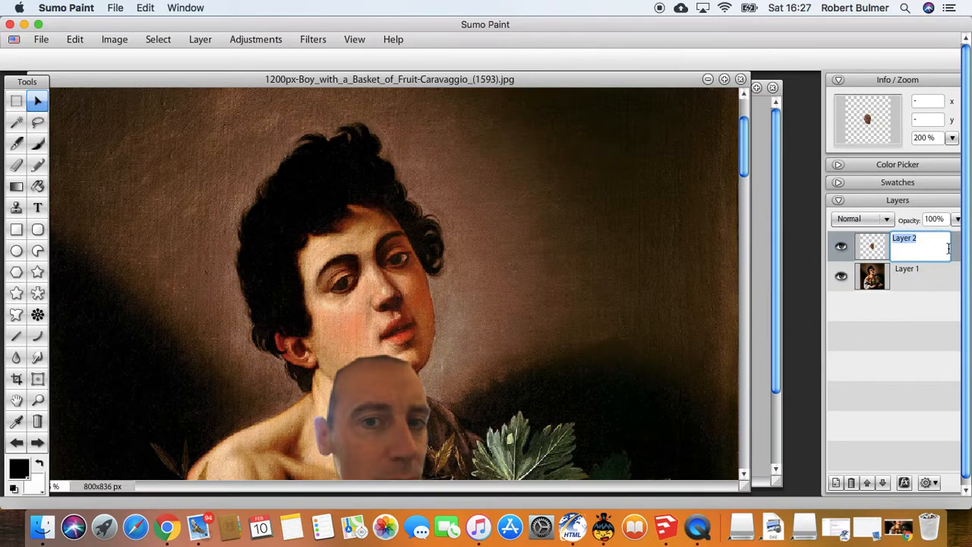
{"action": "left_click", "coordinate": [955, 249]}
{"action": "left_click_drag", "start_coordinate": [385, 429], "coordinate": [371, 278]}
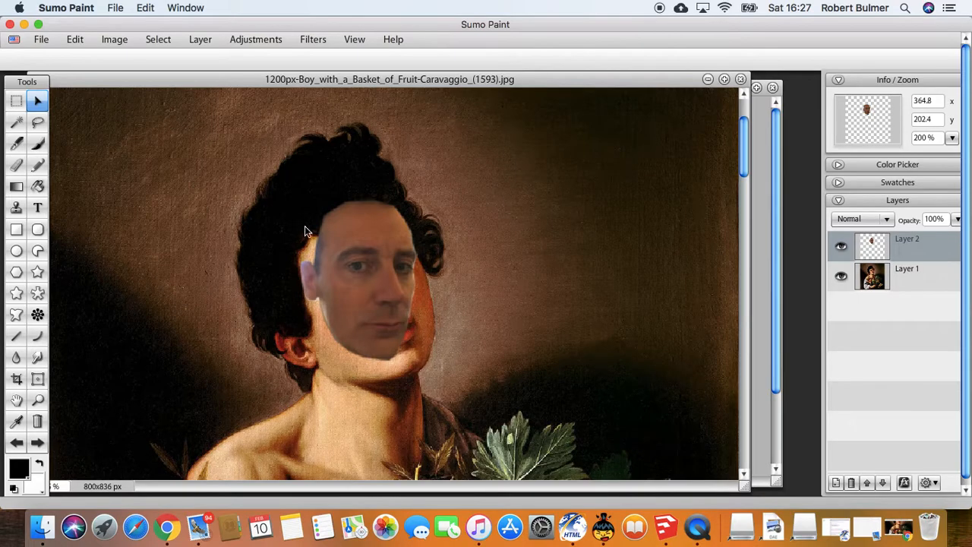
Enlarge the pasted face to about the size of the boy's head and tilt it slightly counterclockwise with Free Transform.
{"action": "left_click", "coordinate": [75, 39]}
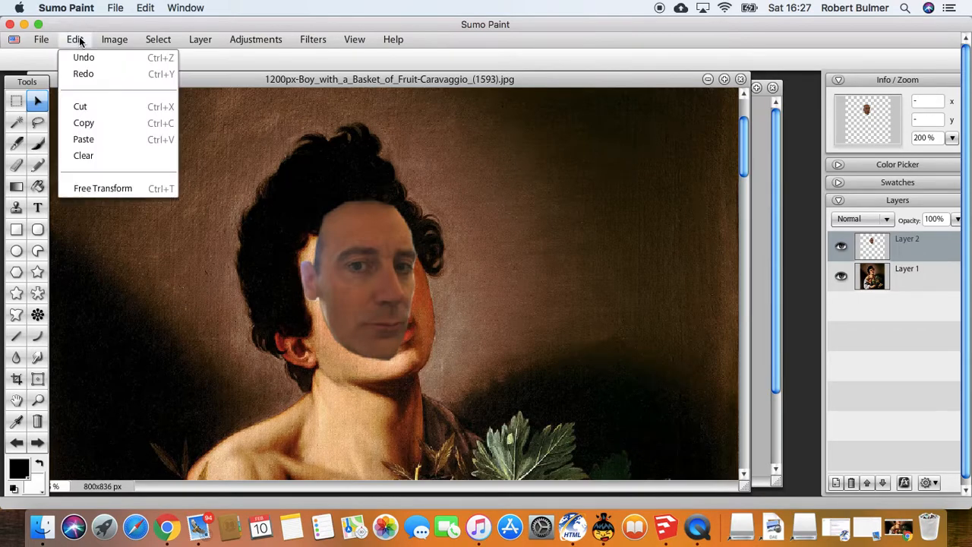
{"action": "left_click", "coordinate": [111, 190]}
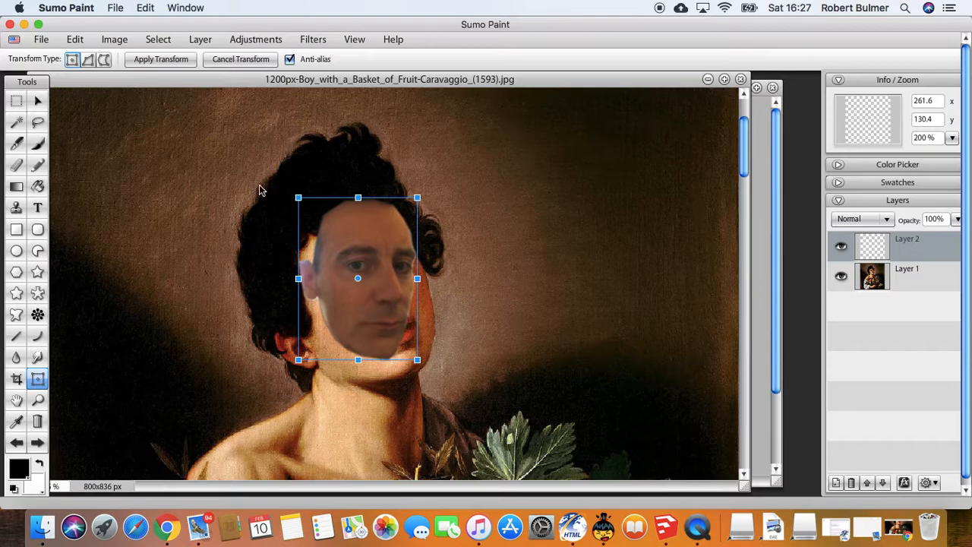
{"action": "left_click", "coordinate": [75, 39]}
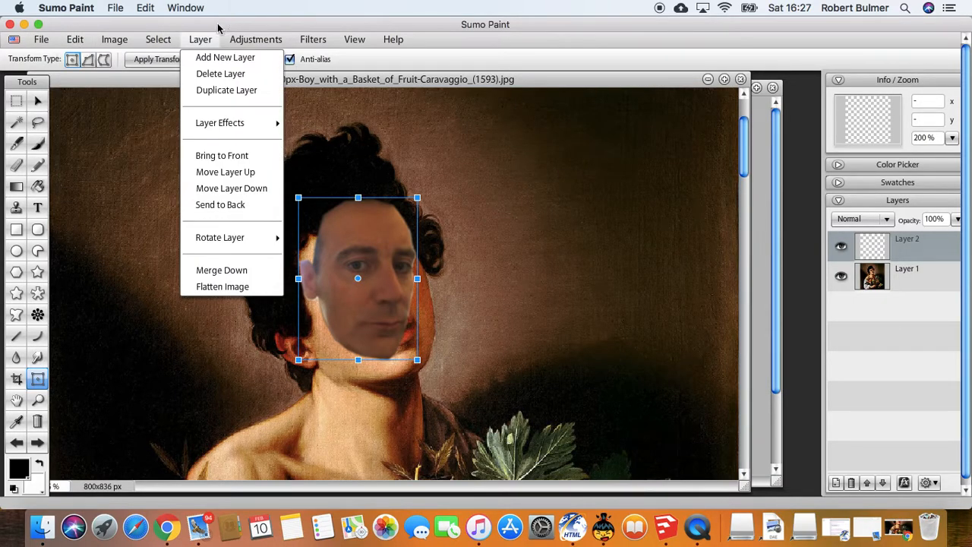
{"action": "left_click", "coordinate": [313, 185]}
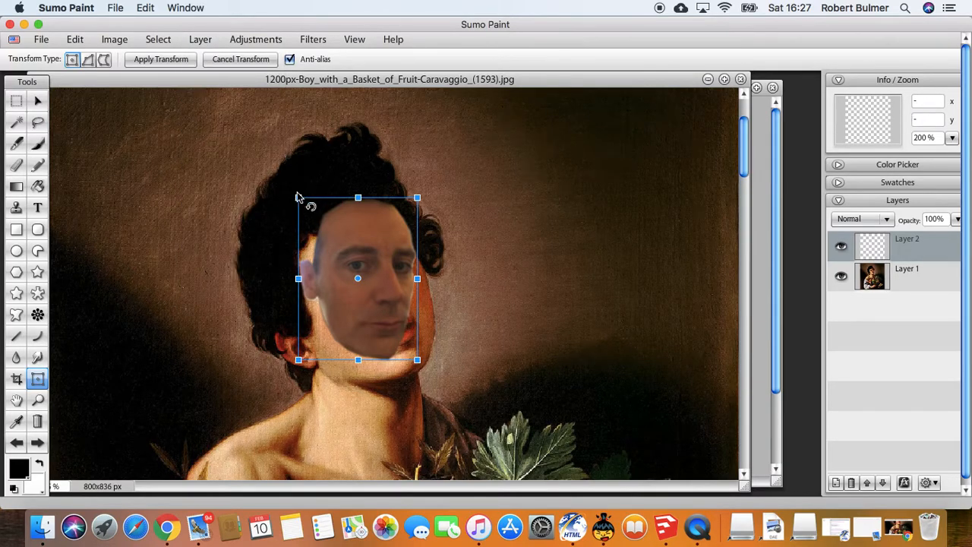
{"action": "mouse_move", "coordinate": [299, 200]}
{"action": "left_mouse_down"}
{"action": "mouse_move", "coordinate": [280, 187]}
{"action": "mouse_move", "coordinate": [302, 216]}
{"action": "mouse_move", "coordinate": [293, 208]}
{"action": "left_mouse_up"}
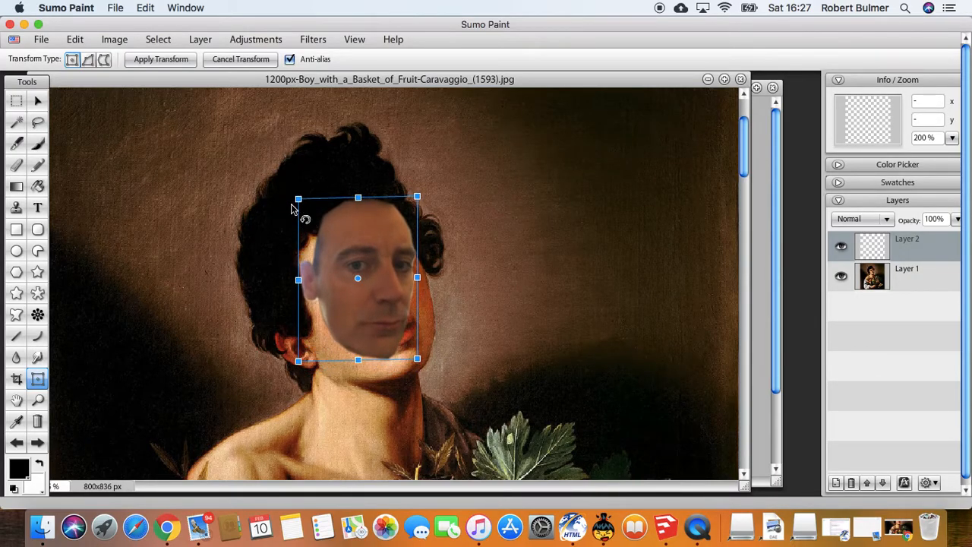
{"action": "left_click", "coordinate": [297, 205]}
{"action": "left_click_drag", "start_coordinate": [300, 202], "coordinate": [239, 176]}
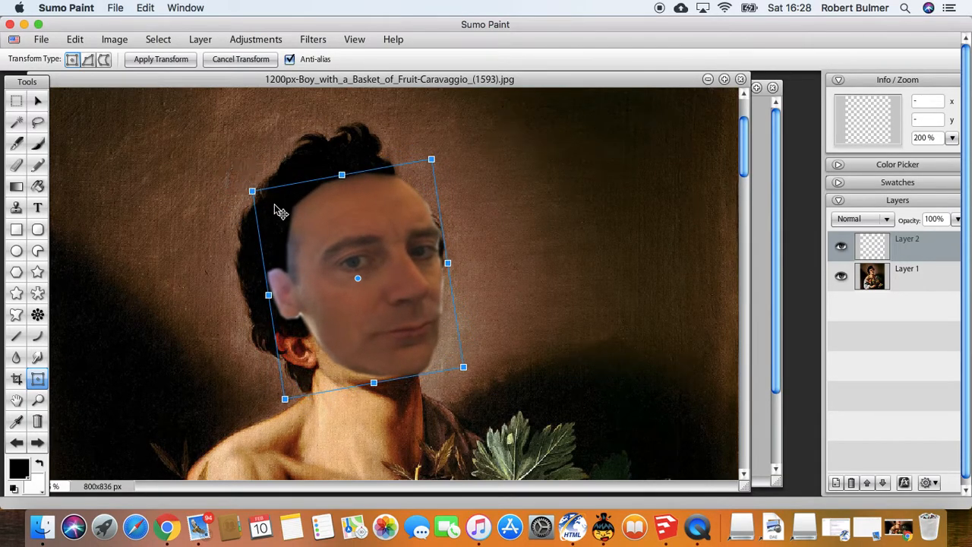
Move the enlarged face down over the boy's face and tilt it further counterclockwise to follow the head's angle.
{"action": "left_click_drag", "start_coordinate": [300, 230], "coordinate": [297, 264]}
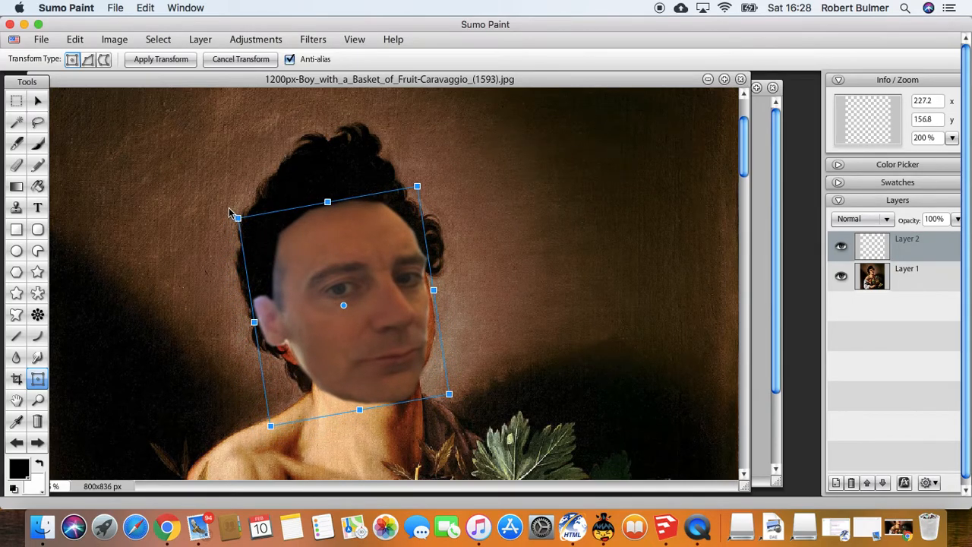
{"action": "left_click_drag", "start_coordinate": [232, 219], "coordinate": [218, 257]}
{"action": "left_click", "coordinate": [301, 284]}
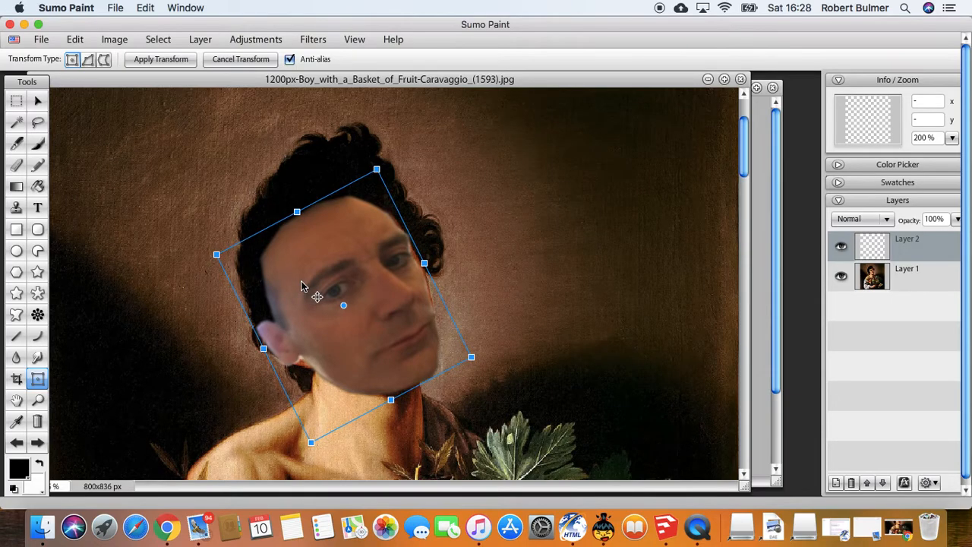
Fine-tune the face's position, angle and size between the boy's hair and neck and apply the transformation.
{"action": "left_click_drag", "start_coordinate": [301, 285], "coordinate": [314, 286]}
{"action": "left_click_drag", "start_coordinate": [393, 165], "coordinate": [400, 170]}
{"action": "left_click_drag", "start_coordinate": [337, 248], "coordinate": [339, 251]}
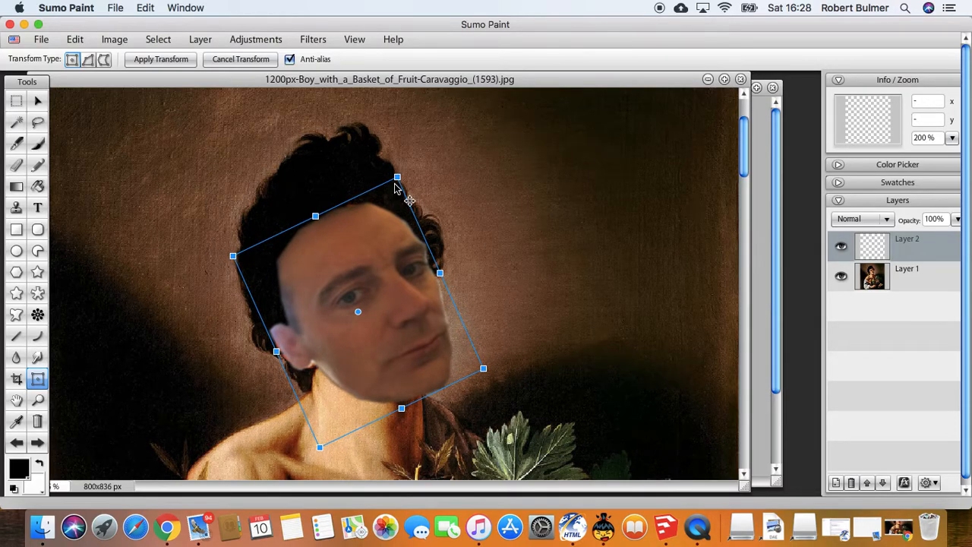
{"action": "left_click_drag", "start_coordinate": [397, 179], "coordinate": [395, 170]}
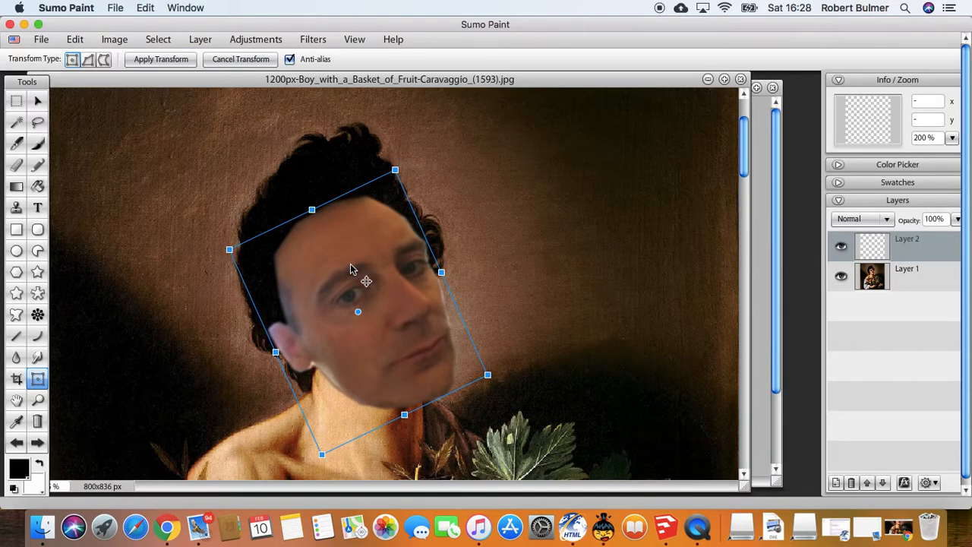
{"action": "mouse_move", "coordinate": [351, 268]}
{"action": "left_mouse_down"}
{"action": "mouse_move", "coordinate": [351, 238]}
{"action": "mouse_move", "coordinate": [428, 221]}
{"action": "mouse_move", "coordinate": [351, 231]}
{"action": "mouse_move", "coordinate": [341, 255]}
{"action": "mouse_move", "coordinate": [355, 263]}
{"action": "left_mouse_up"}
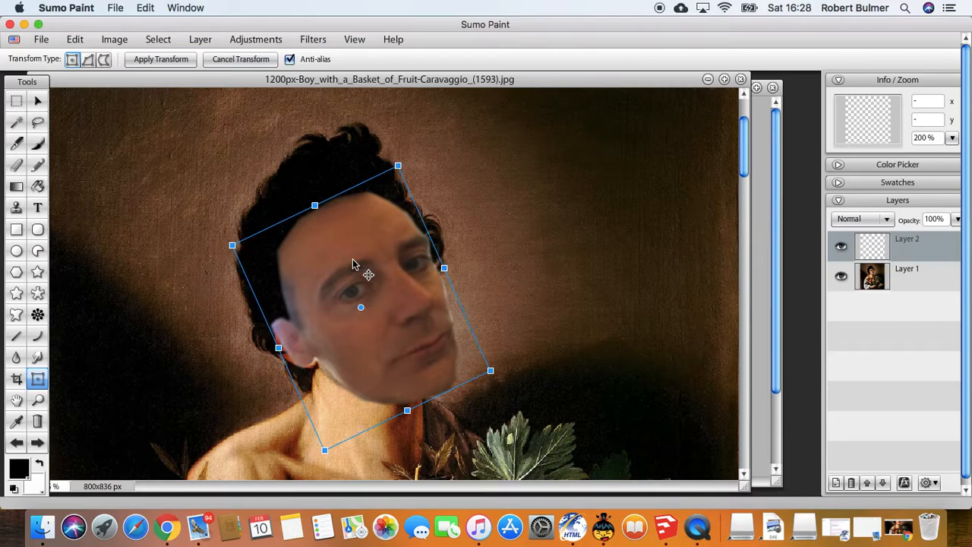
{"action": "mouse_move", "coordinate": [409, 412]}
{"action": "left_mouse_down"}
{"action": "mouse_move", "coordinate": [407, 398]}
{"action": "mouse_move", "coordinate": [403, 405]}
{"action": "left_mouse_up"}
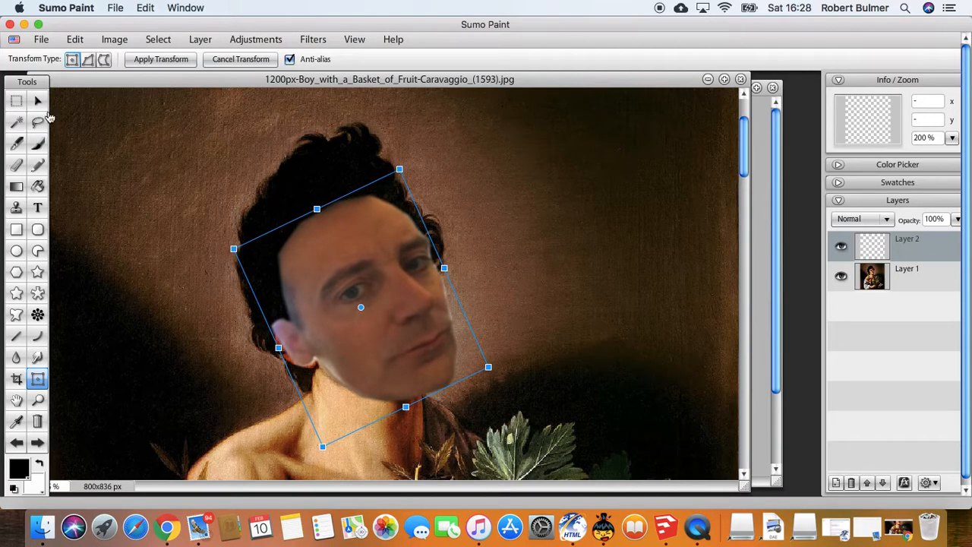
{"action": "left_click", "coordinate": [18, 106]}
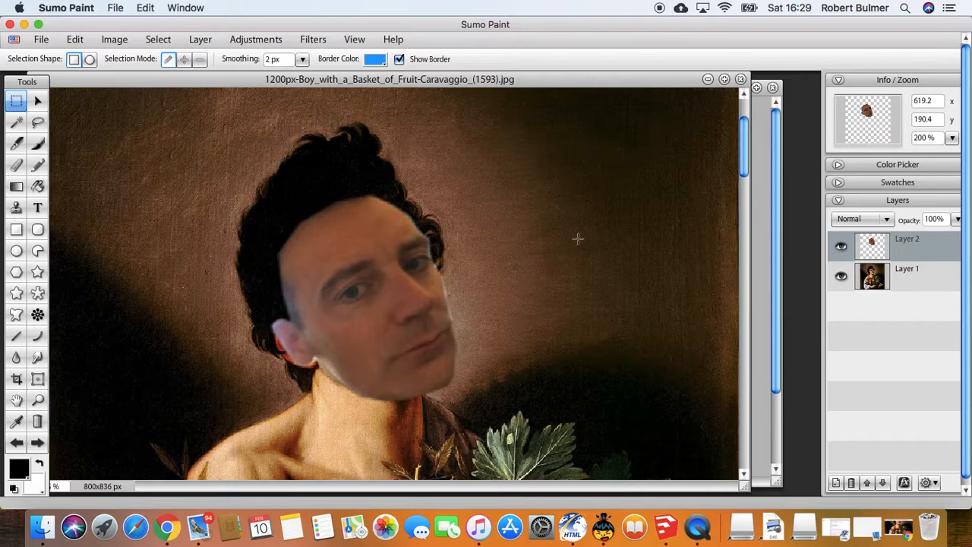
Toggle Layer 2's visibility repeatedly to compare the pasted face with the boy's original face, leaving the layer shown.
{"action": "left_click", "coordinate": [840, 247]}
{"action": "left_click", "coordinate": [840, 248]}
{"action": "left_click", "coordinate": [841, 248]}
{"action": "left_click", "coordinate": [840, 247]}
{"action": "left_click", "coordinate": [840, 249]}
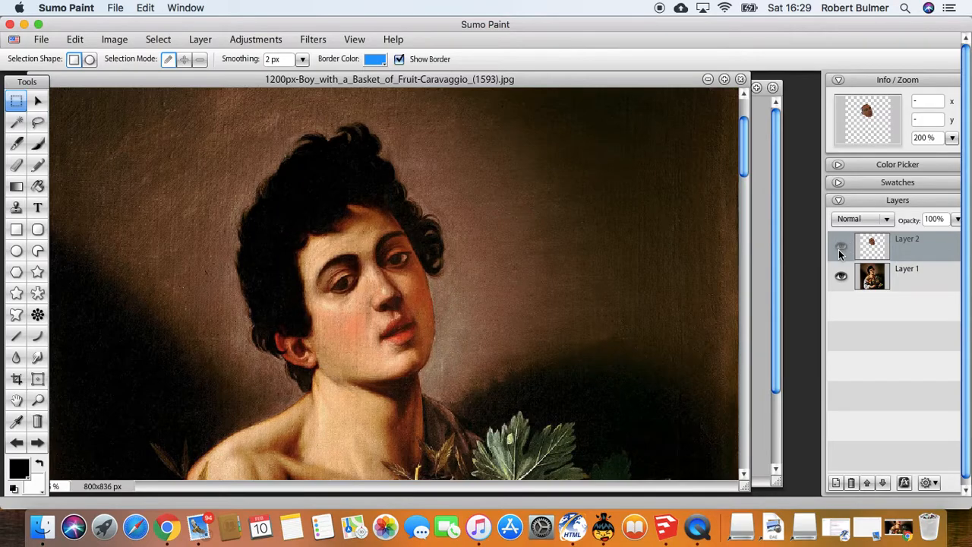
{"action": "left_click", "coordinate": [840, 250]}
{"action": "left_click", "coordinate": [841, 250]}
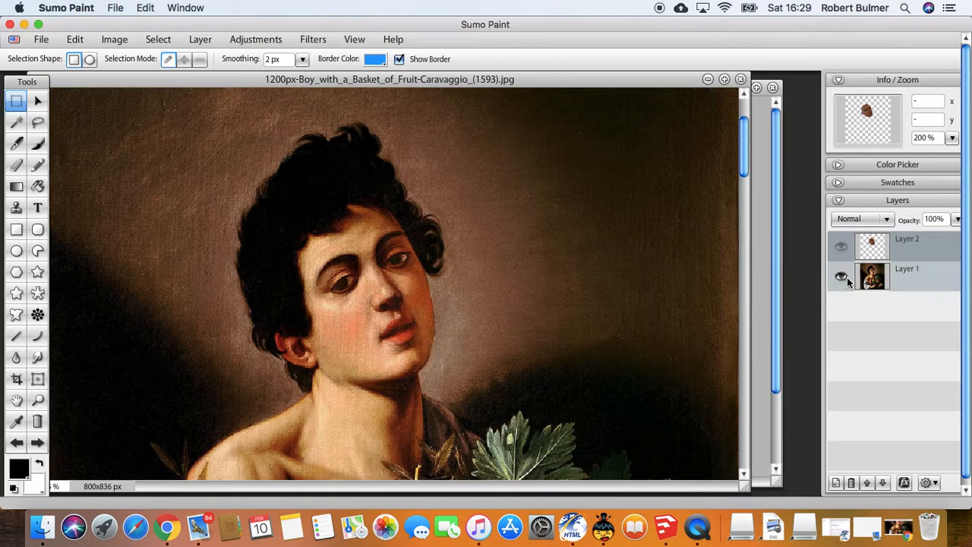
{"action": "left_click", "coordinate": [841, 246]}
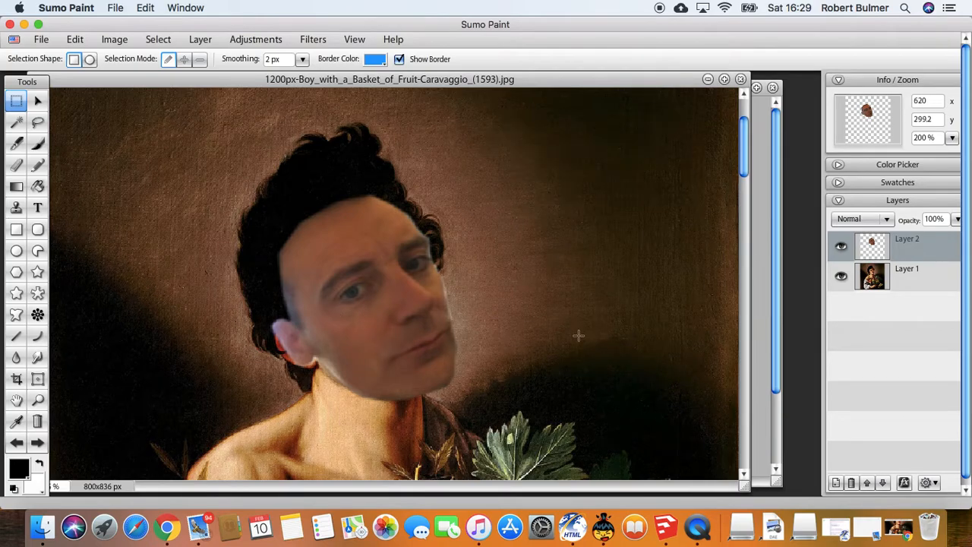
Lower Layer 2's opacity to 62% and refine the face's size and position over the boy's head with Free Transform.
{"action": "left_click", "coordinate": [956, 222]}
{"action": "left_click_drag", "start_coordinate": [956, 234], "coordinate": [932, 238]}
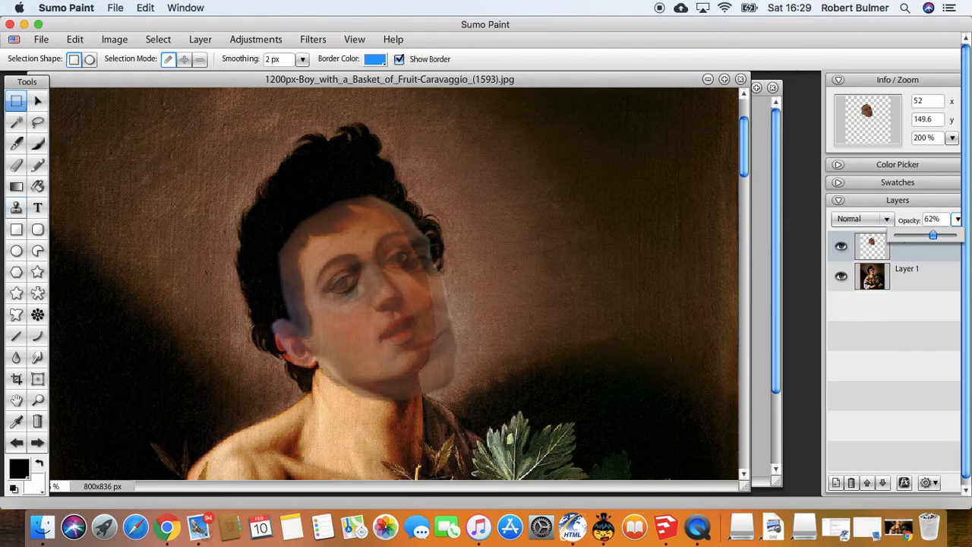
{"action": "left_click", "coordinate": [76, 40]}
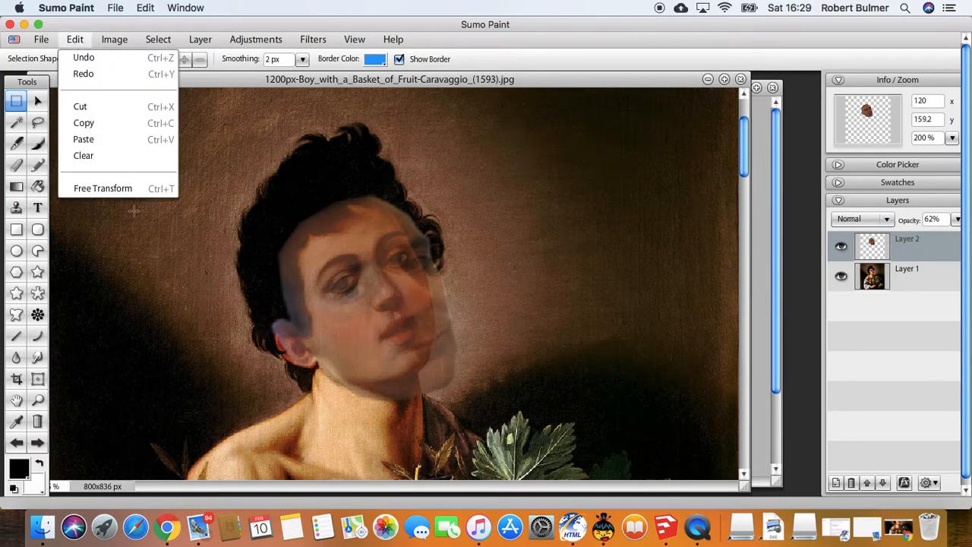
{"action": "left_click", "coordinate": [102, 188]}
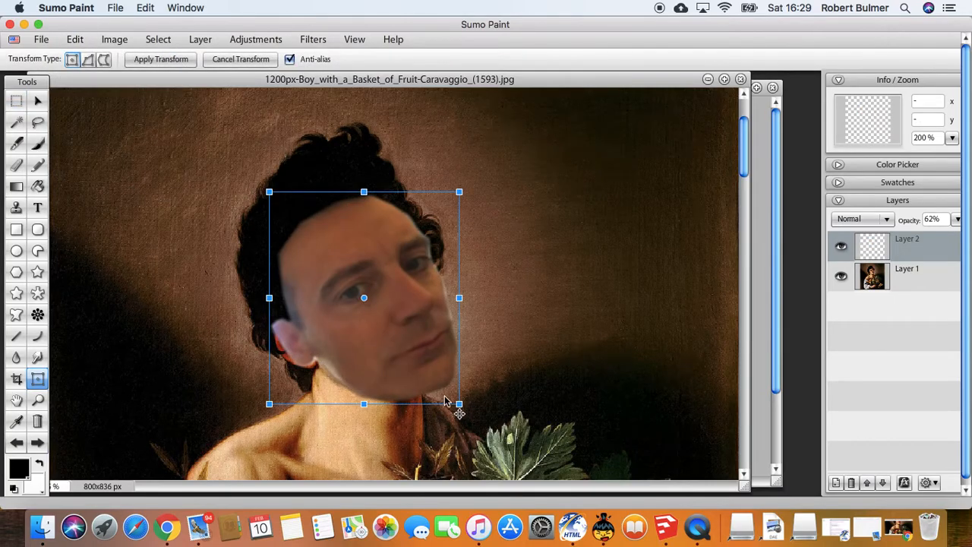
{"action": "left_click_drag", "start_coordinate": [459, 403], "coordinate": [450, 392]}
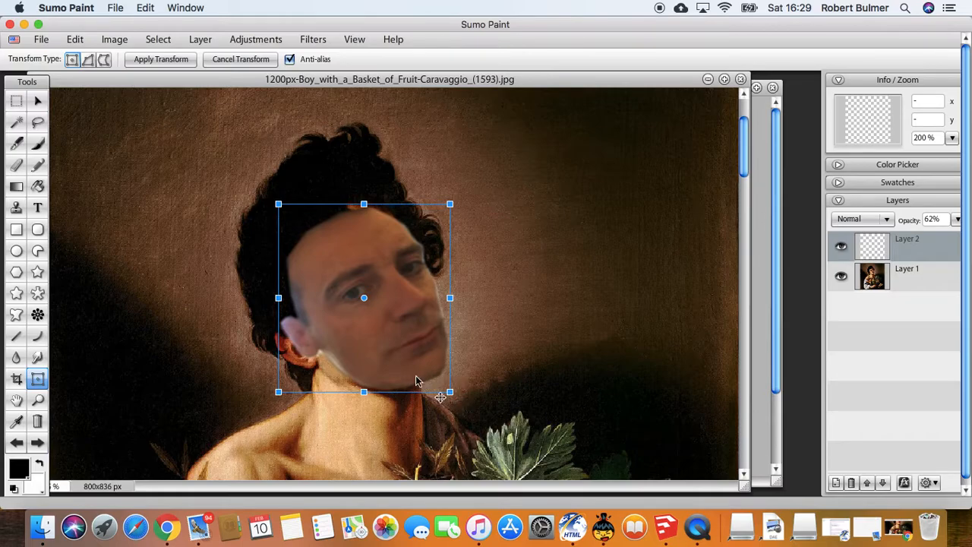
{"action": "left_click_drag", "start_coordinate": [386, 353], "coordinate": [382, 351]}
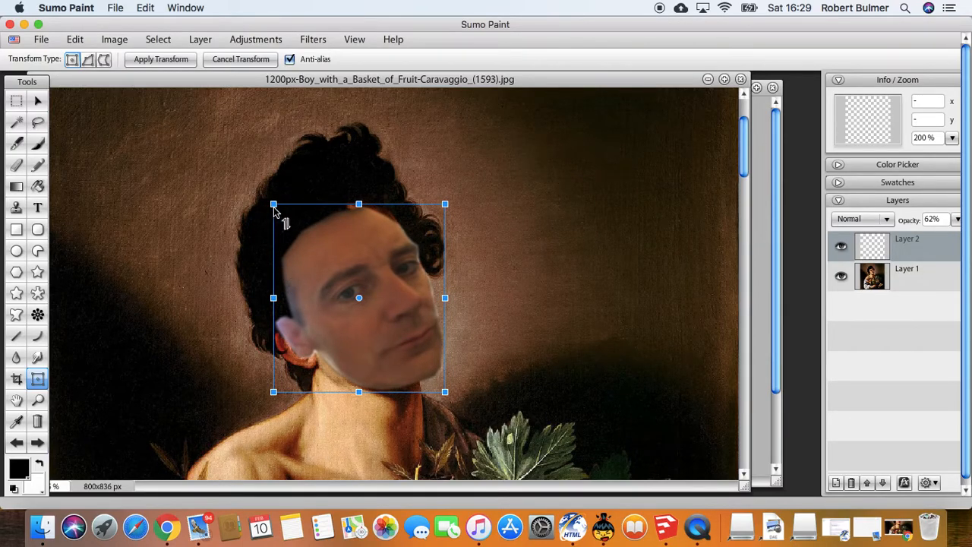
{"action": "left_click_drag", "start_coordinate": [276, 206], "coordinate": [266, 195]}
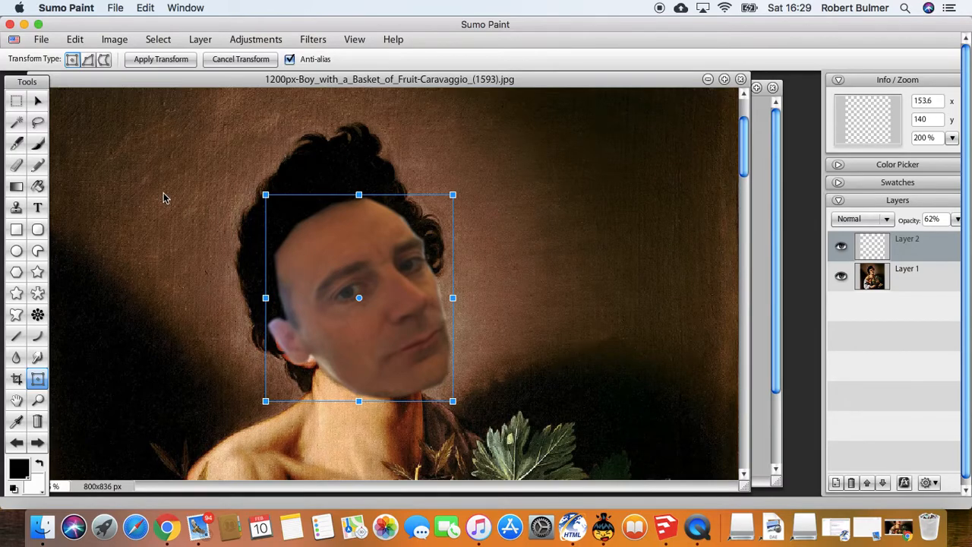
{"action": "mouse_move", "coordinate": [304, 264]}
{"action": "left_mouse_down"}
{"action": "mouse_move", "coordinate": [326, 256]}
{"action": "mouse_move", "coordinate": [308, 271]}
{"action": "left_mouse_up"}
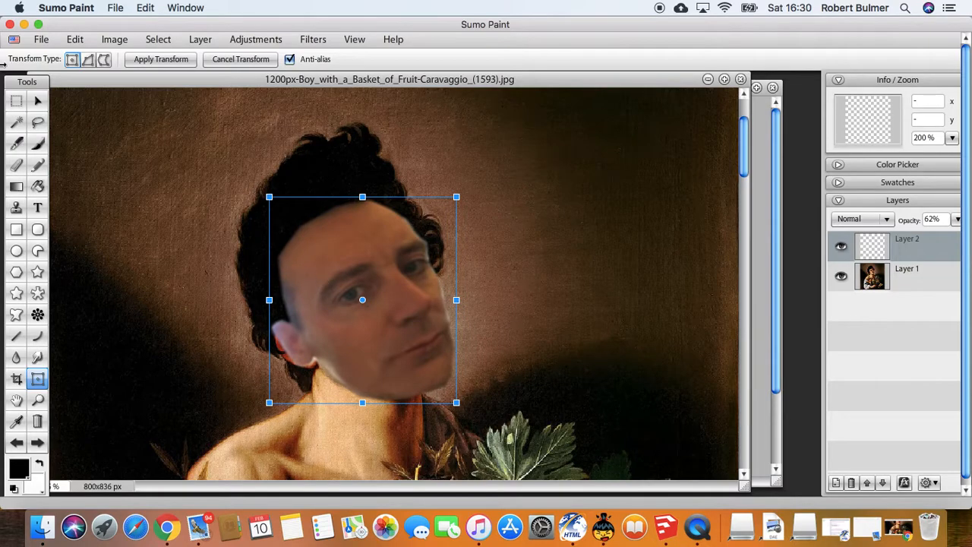
{"action": "left_click", "coordinate": [16, 100]}
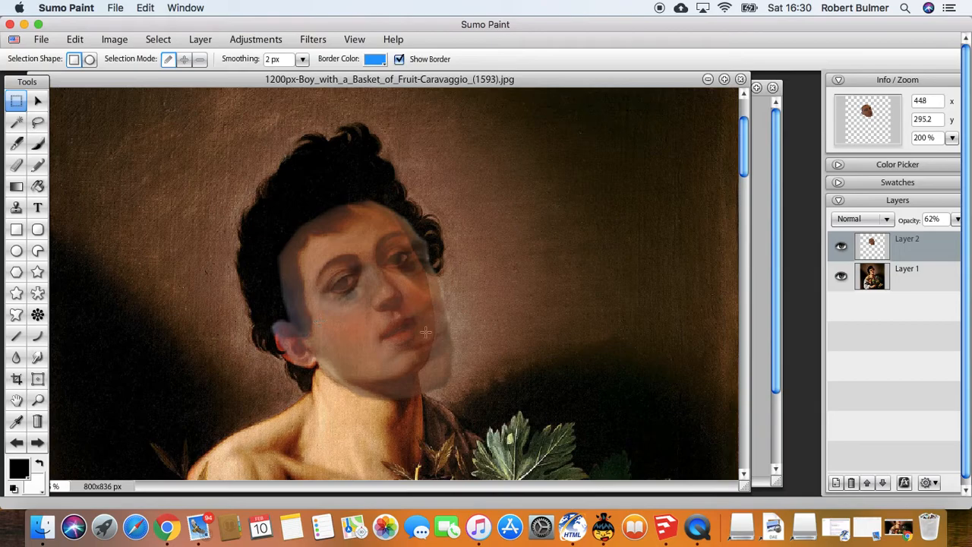
Set Layer 2's opacity to 100% and bring the boy's shoulders and fruit into view below the face.
{"action": "left_click", "coordinate": [958, 220]}
{"action": "left_click_drag", "start_coordinate": [952, 242], "coordinate": [961, 243]}
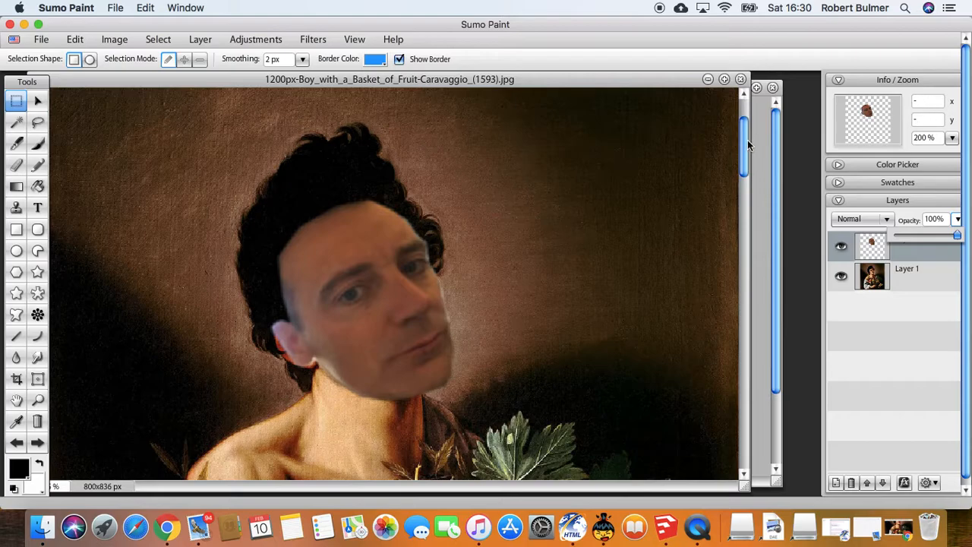
{"action": "mouse_move", "coordinate": [749, 141]}
{"action": "left_mouse_down"}
{"action": "mouse_move", "coordinate": [750, 234]}
{"action": "mouse_move", "coordinate": [744, 200]}
{"action": "left_mouse_up"}
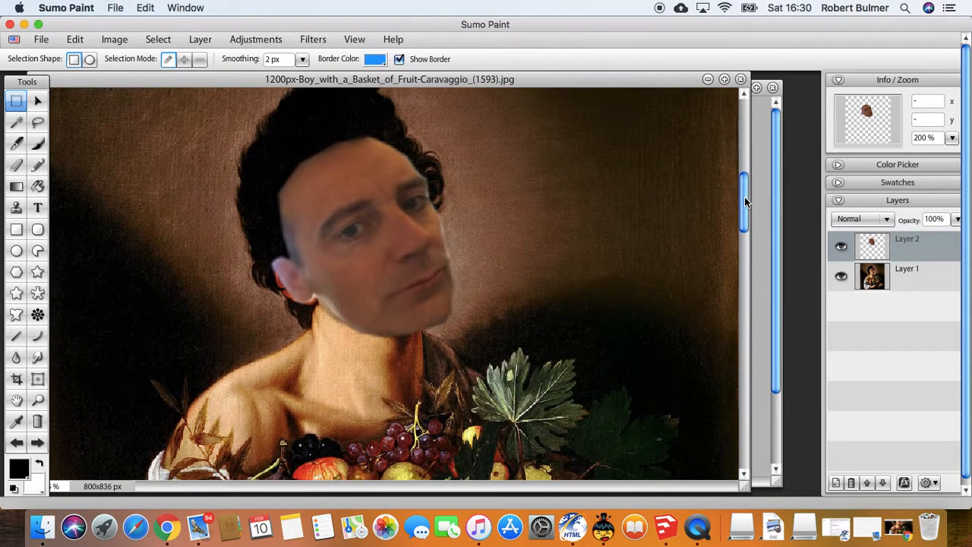
Adjust the pasted face with a brightness of 54 and a contrast of 14.
{"action": "left_click", "coordinate": [271, 41]}
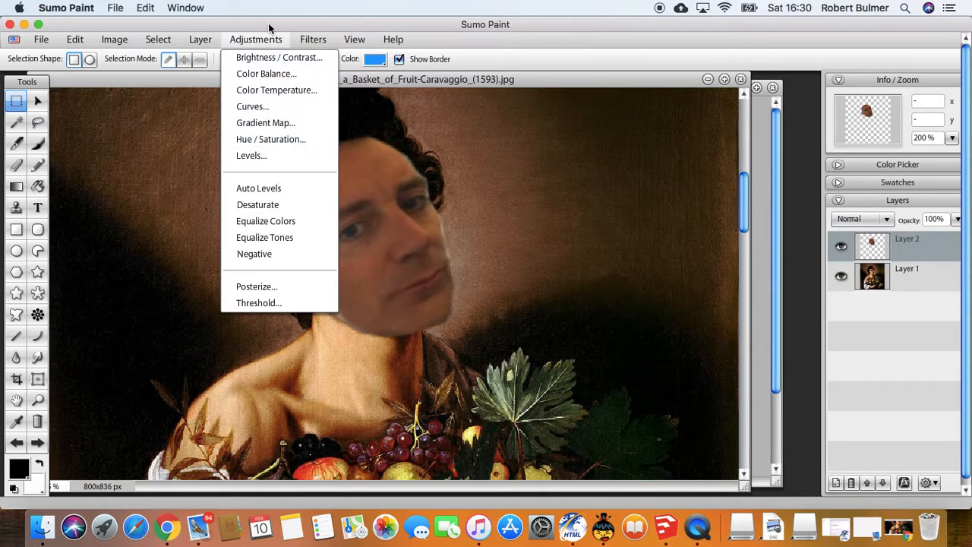
{"action": "left_click", "coordinate": [259, 61]}
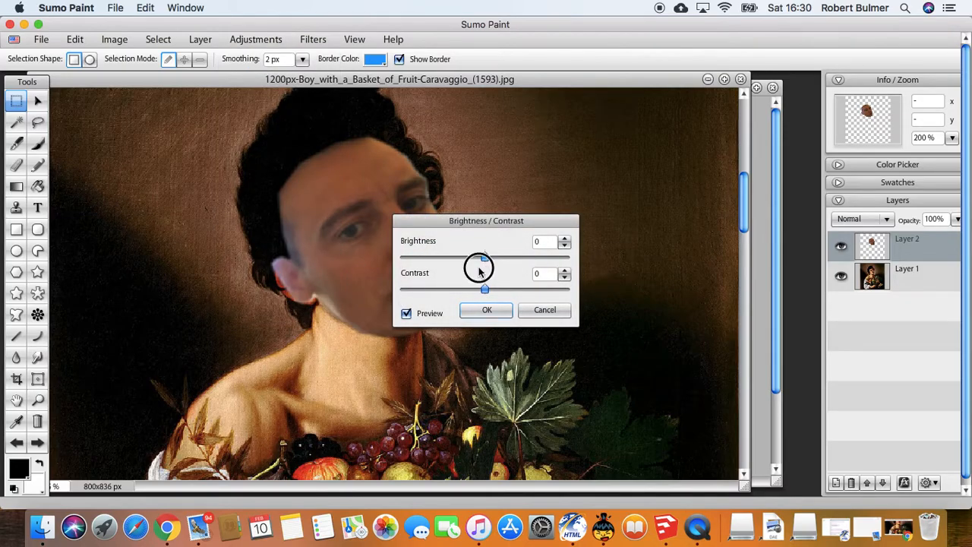
{"action": "left_click_drag", "start_coordinate": [483, 256], "coordinate": [531, 272]}
{"action": "left_click_drag", "start_coordinate": [486, 220], "coordinate": [593, 146]}
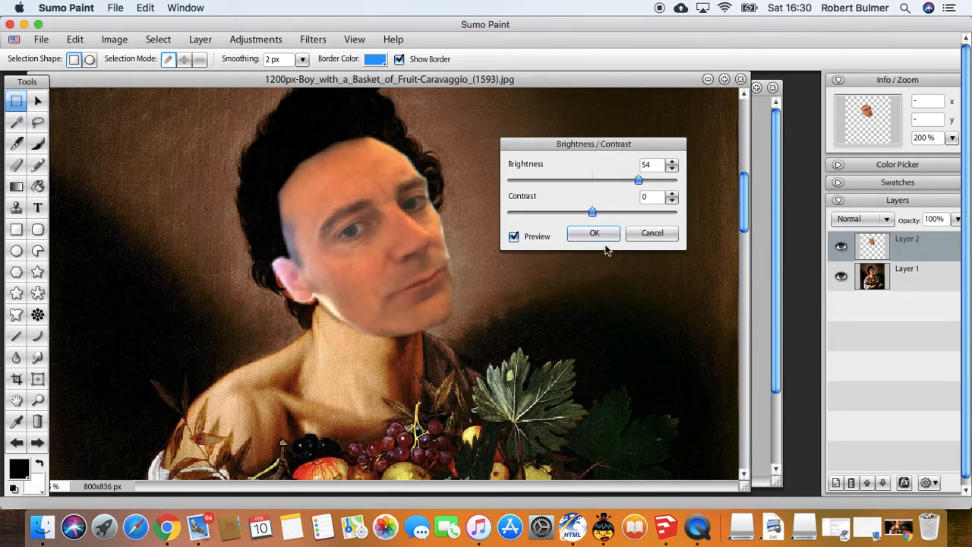
{"action": "left_click_drag", "start_coordinate": [592, 213], "coordinate": [608, 229]}
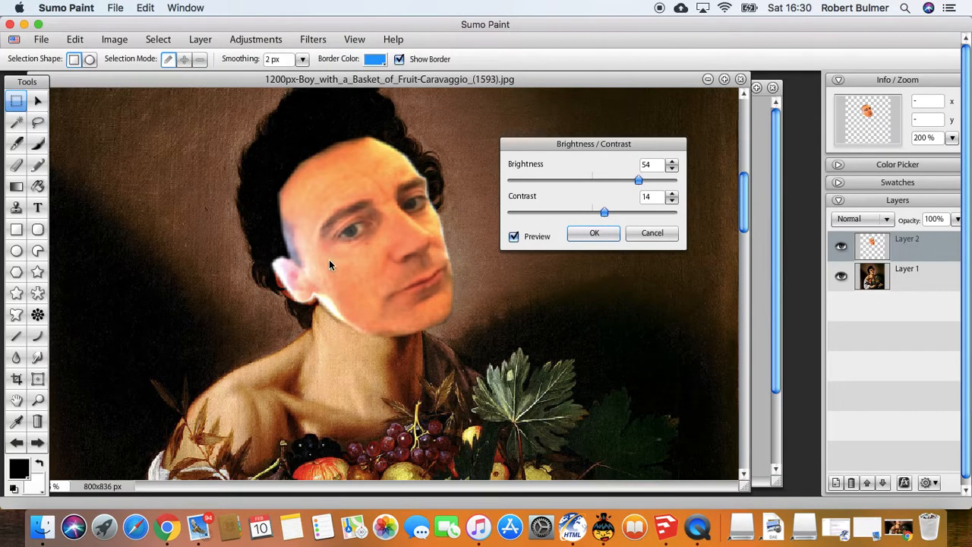
{"action": "left_click", "coordinate": [606, 235]}
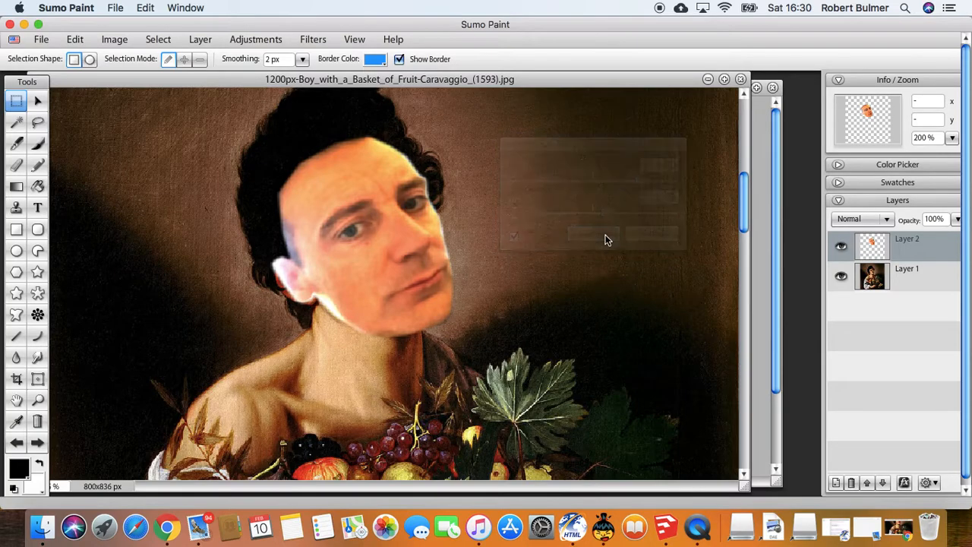
Adjust the face's color balance with a red offset of -41, green offset of -11 and blue offset of -9.
{"action": "left_click", "coordinate": [268, 42]}
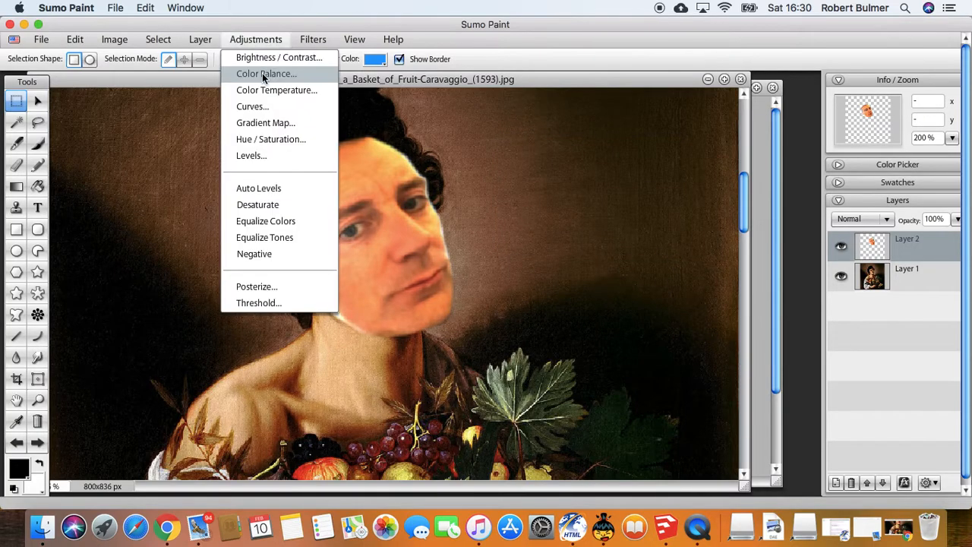
{"action": "left_click", "coordinate": [264, 73]}
{"action": "left_click_drag", "start_coordinate": [485, 273], "coordinate": [471, 275]}
{"action": "left_click_drag", "start_coordinate": [448, 209], "coordinate": [549, 150]}
{"action": "left_click_drag", "start_coordinate": [570, 218], "coordinate": [571, 189]}
{"action": "mouse_move", "coordinate": [576, 250]}
{"action": "left_mouse_down"}
{"action": "mouse_move", "coordinate": [585, 248]}
{"action": "mouse_move", "coordinate": [565, 246]}
{"action": "mouse_move", "coordinate": [620, 261]}
{"action": "mouse_move", "coordinate": [582, 261]}
{"action": "left_mouse_up"}
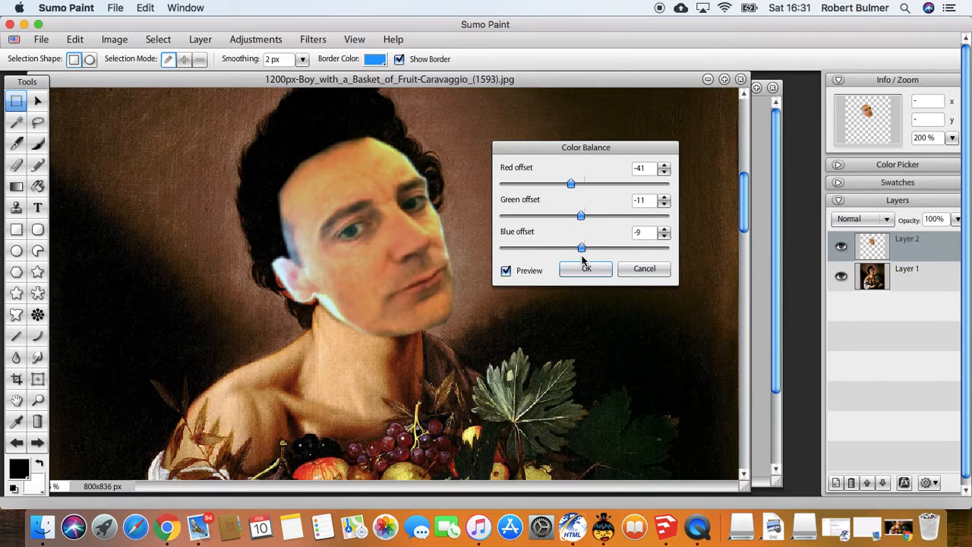
{"action": "left_click", "coordinate": [589, 270]}
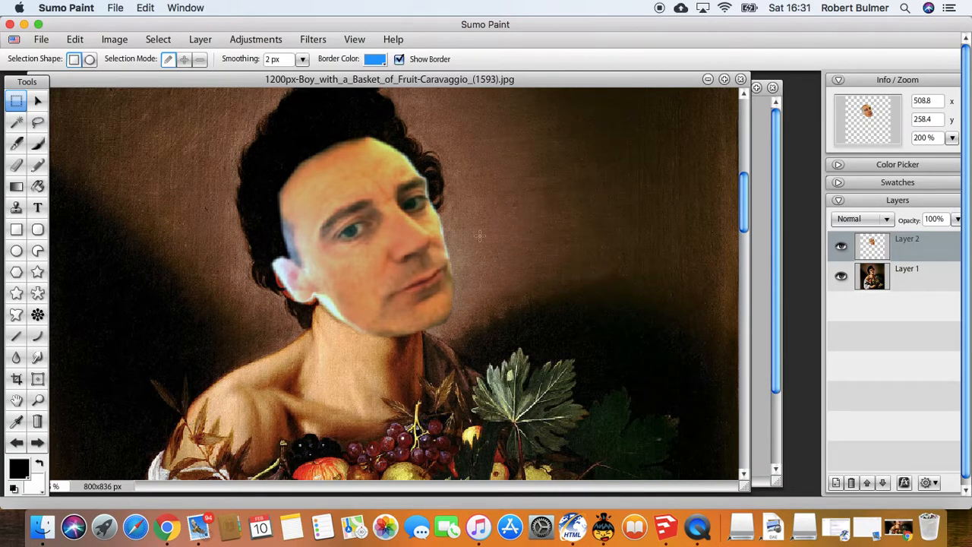
Warm the pasted face by setting its color temperature to about 14.
{"action": "left_click", "coordinate": [258, 40]}
{"action": "left_click", "coordinate": [268, 91]}
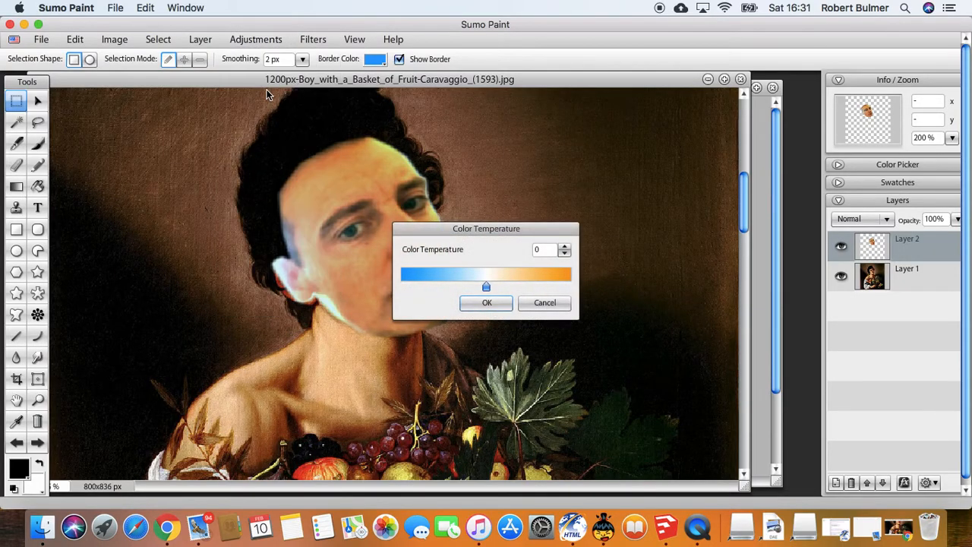
{"action": "left_click_drag", "start_coordinate": [487, 288], "coordinate": [498, 288]}
{"action": "left_click_drag", "start_coordinate": [485, 229], "coordinate": [571, 156]}
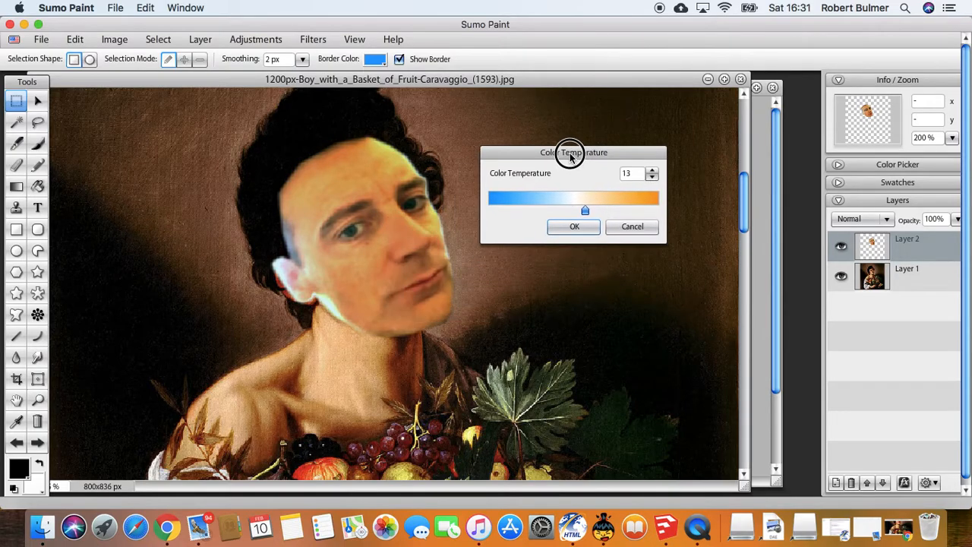
{"action": "mouse_move", "coordinate": [589, 216]}
{"action": "left_mouse_down"}
{"action": "mouse_move", "coordinate": [673, 223]}
{"action": "mouse_move", "coordinate": [540, 202]}
{"action": "mouse_move", "coordinate": [514, 207]}
{"action": "mouse_move", "coordinate": [590, 219]}
{"action": "left_mouse_up"}
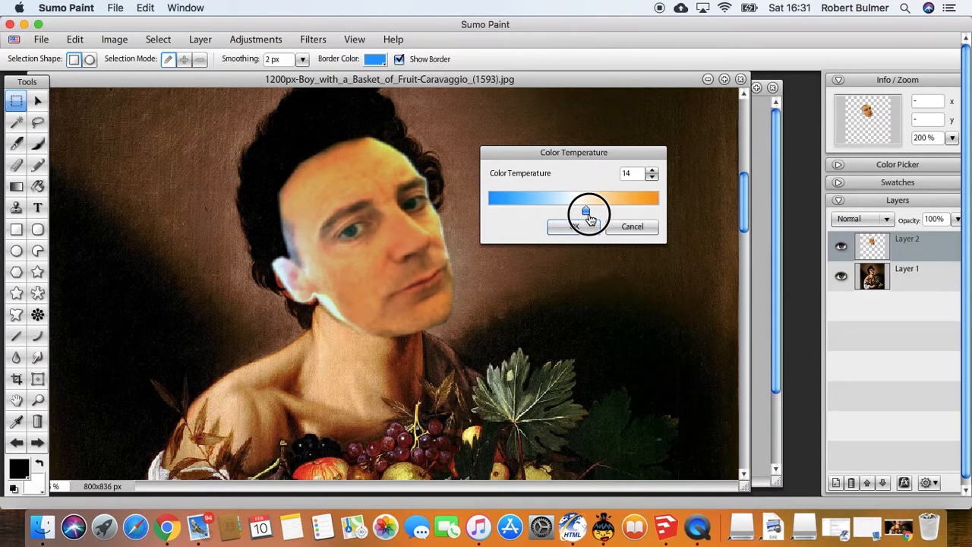
{"action": "left_click_drag", "start_coordinate": [590, 220], "coordinate": [591, 220]}
{"action": "left_click", "coordinate": [581, 227]}
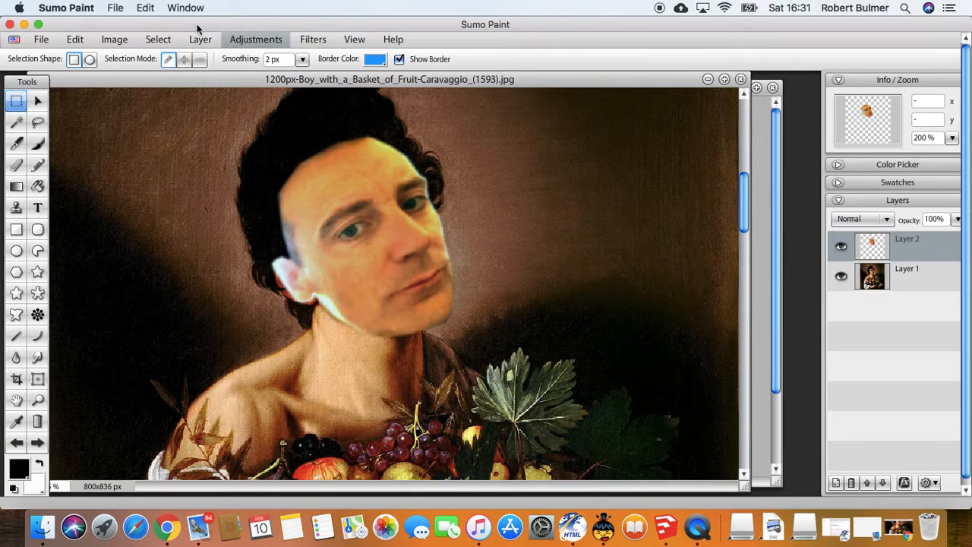
Darken the face's midtones slightly by pulling the middle of the RGB curve below the diagonal in Curves.
{"action": "left_click", "coordinate": [251, 36]}
{"action": "left_click", "coordinate": [248, 103]}
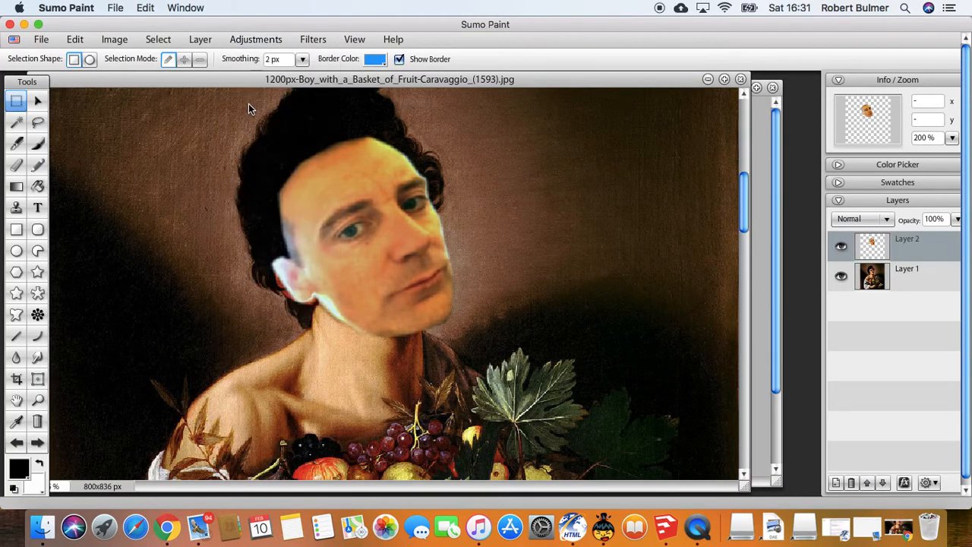
{"action": "left_click_drag", "start_coordinate": [454, 139], "coordinate": [580, 116]}
{"action": "left_click_drag", "start_coordinate": [641, 250], "coordinate": [644, 257]}
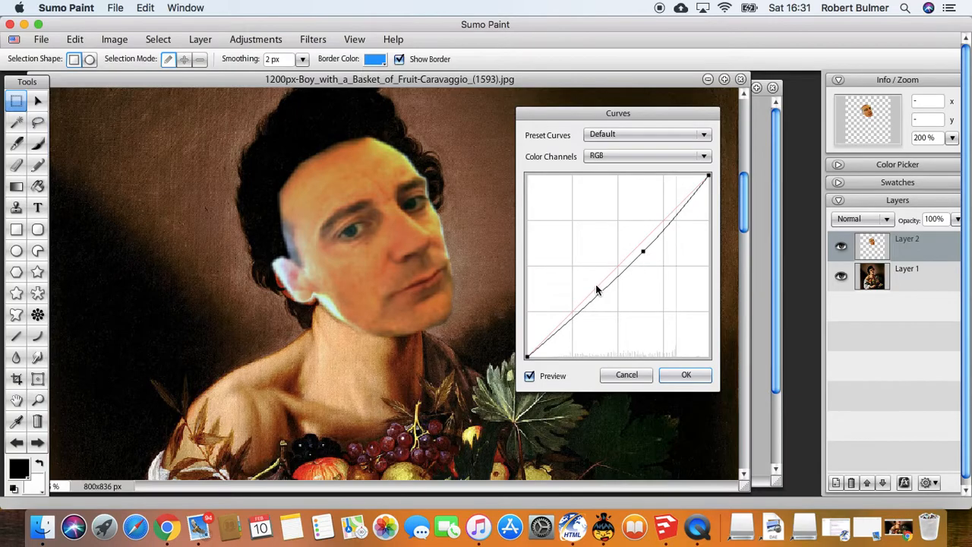
{"action": "mouse_move", "coordinate": [606, 296]}
{"action": "left_mouse_down"}
{"action": "mouse_move", "coordinate": [603, 276]}
{"action": "mouse_move", "coordinate": [610, 294]}
{"action": "left_mouse_up"}
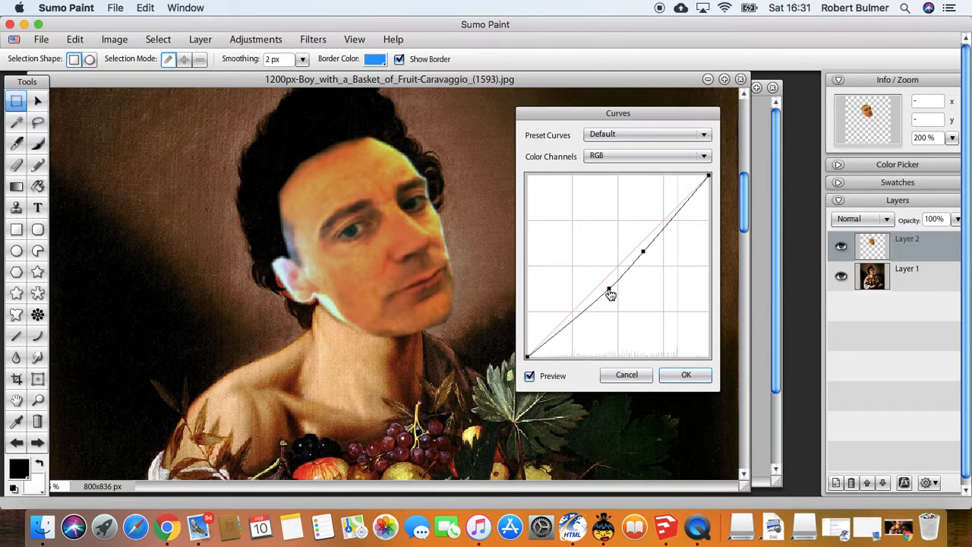
{"action": "mouse_move", "coordinate": [626, 279]}
{"action": "left_mouse_down"}
{"action": "mouse_move", "coordinate": [620, 265]}
{"action": "mouse_move", "coordinate": [629, 273]}
{"action": "left_mouse_up"}
{"action": "left_click", "coordinate": [685, 374]}
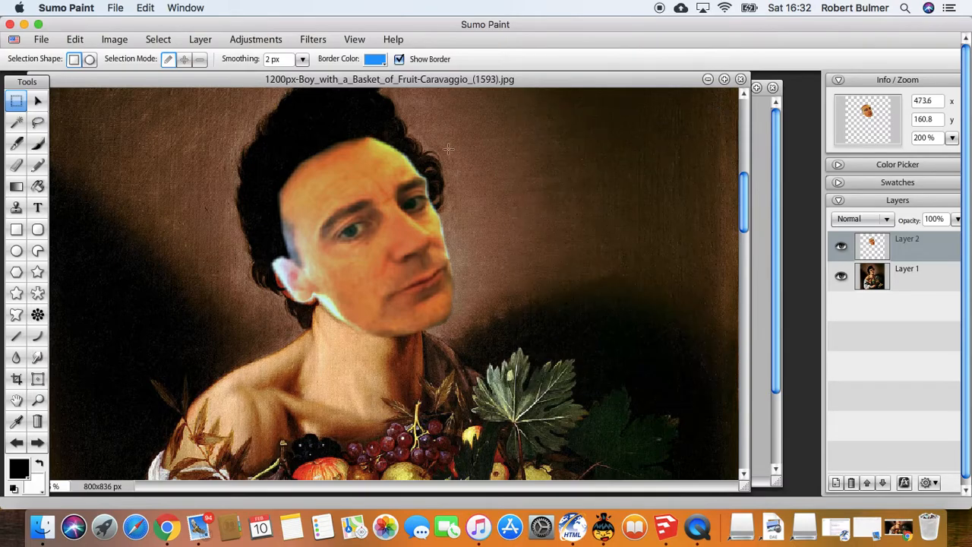
Reduce the face's saturation and slightly lower its brightness with Hue / Saturation to match the painted skin.
{"action": "left_click", "coordinate": [254, 42]}
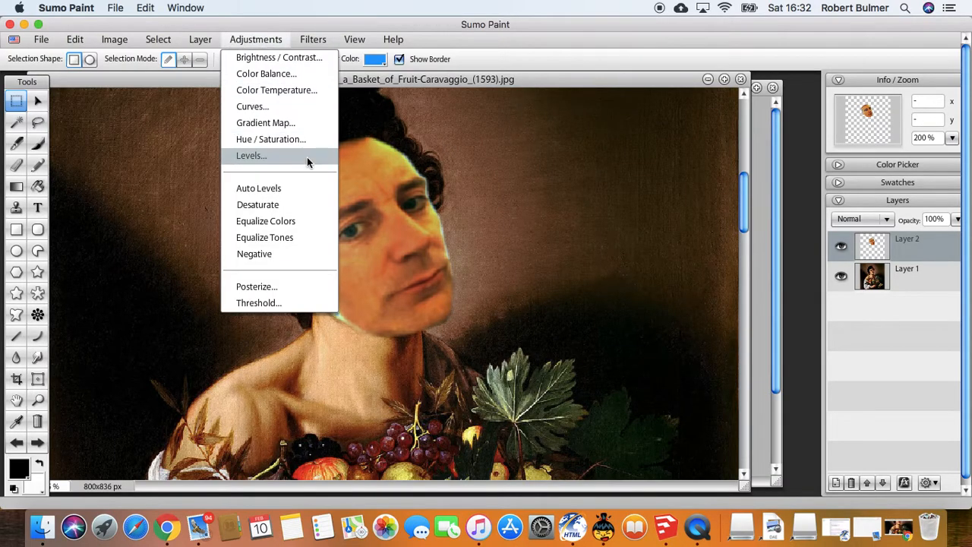
{"action": "left_click", "coordinate": [272, 139]}
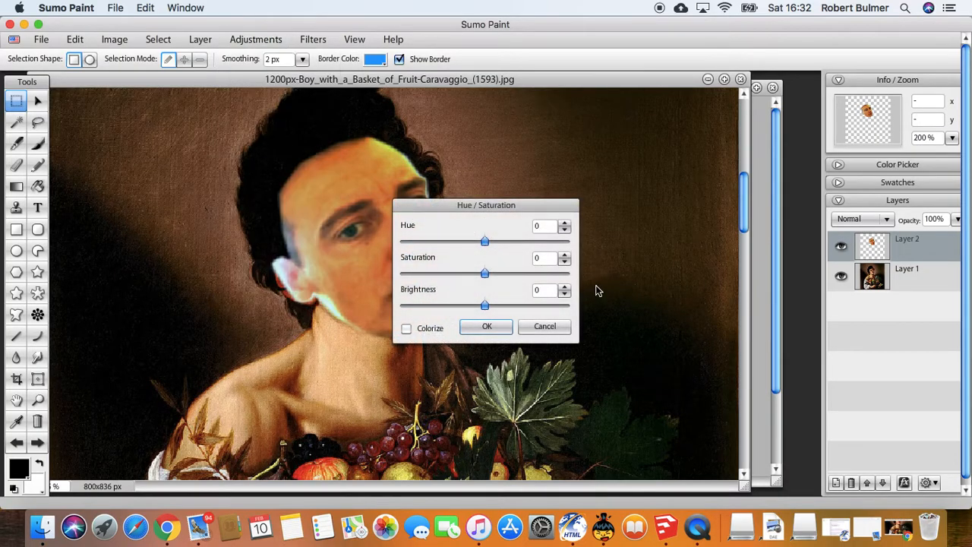
{"action": "left_click_drag", "start_coordinate": [516, 209], "coordinate": [631, 136]}
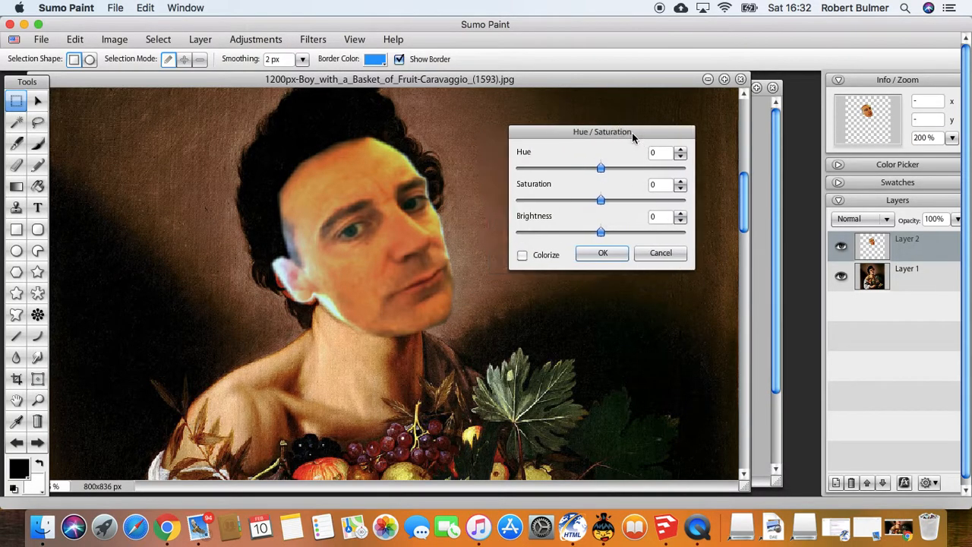
{"action": "left_click_drag", "start_coordinate": [598, 202], "coordinate": [582, 203]}
{"action": "left_click_drag", "start_coordinate": [600, 236], "coordinate": [596, 238]}
{"action": "left_click_drag", "start_coordinate": [597, 169], "coordinate": [601, 241]}
{"action": "left_click", "coordinate": [607, 254]}
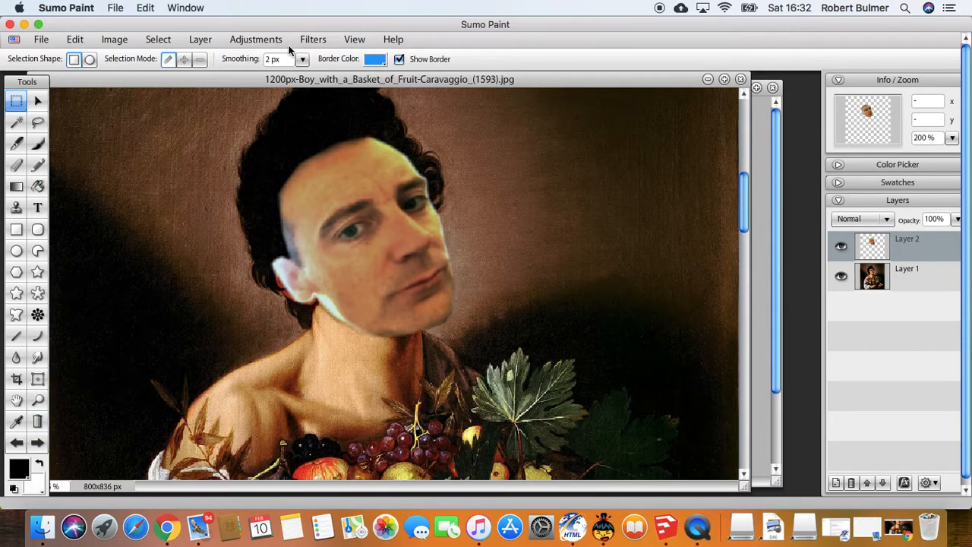
Apply Auto Levels to the pasted face on Layer 2 twice.
{"action": "left_click", "coordinate": [266, 40]}
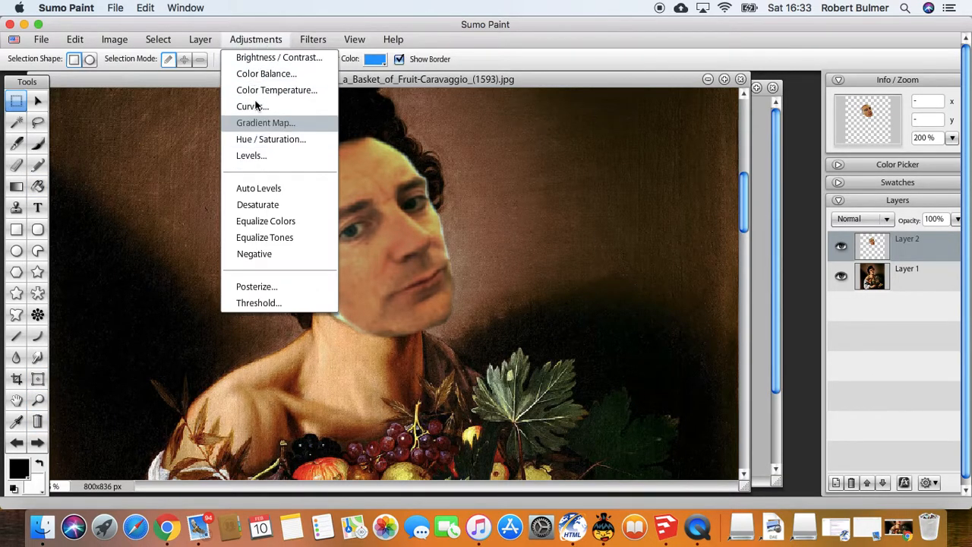
{"action": "left_click", "coordinate": [256, 188]}
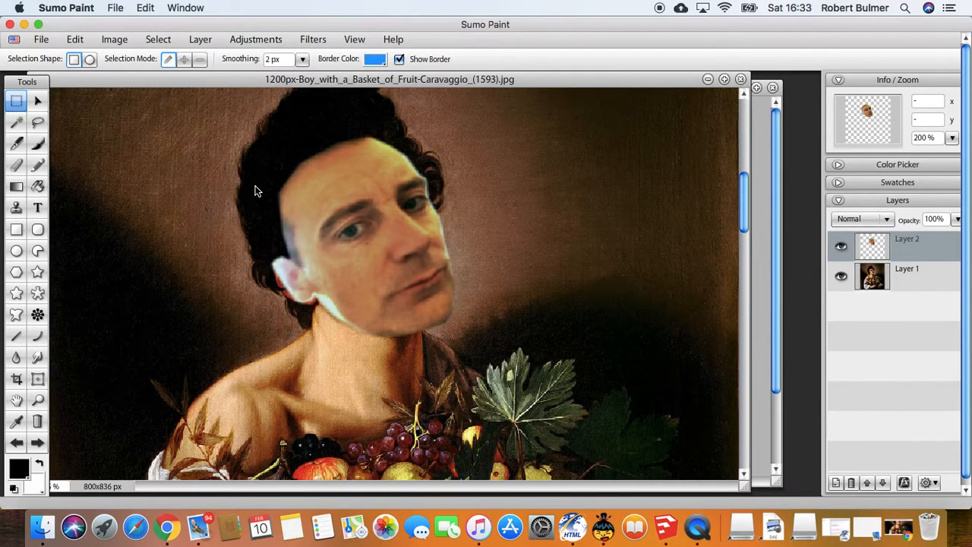
{"action": "left_click", "coordinate": [267, 41]}
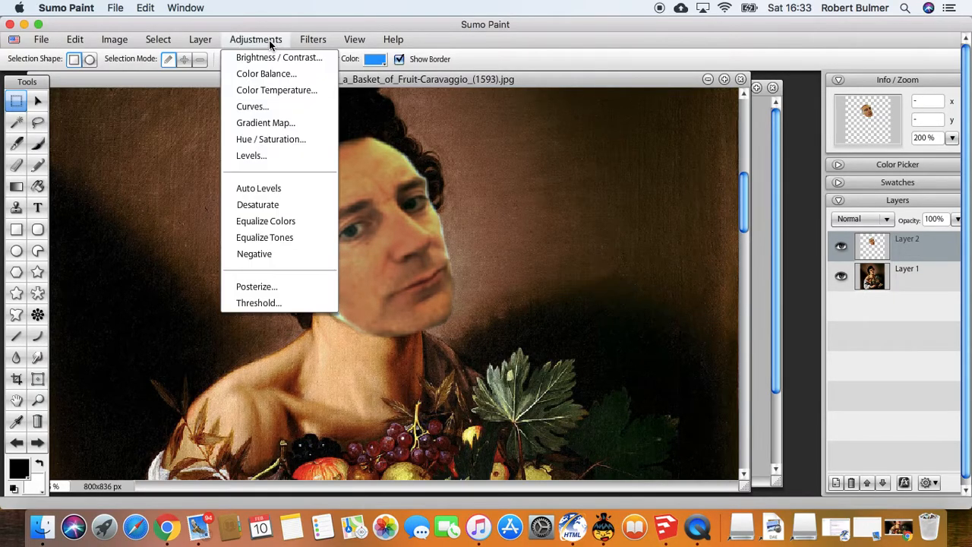
{"action": "left_click", "coordinate": [272, 189]}
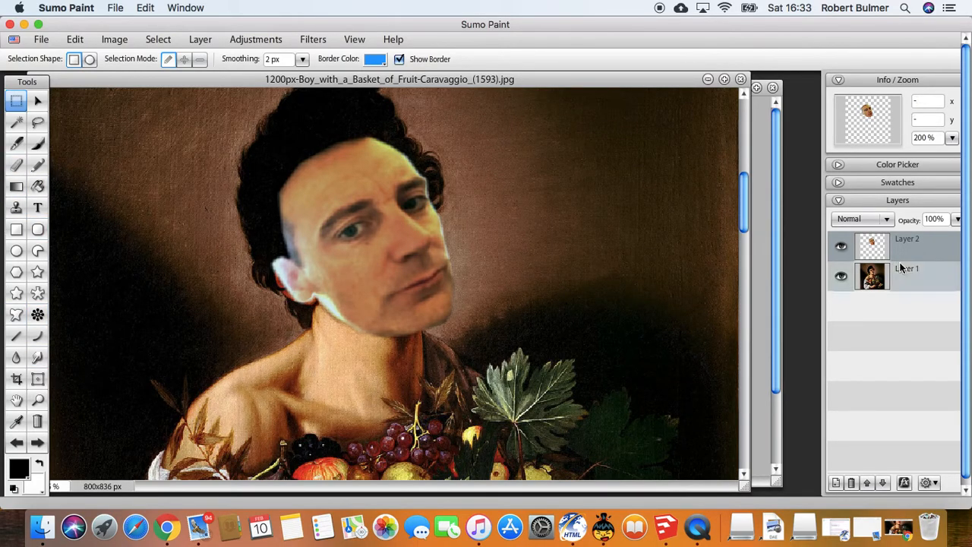
Lower Layer 2's opacity to 53% to compare the face with the painting underneath, and restore it to 100%.
{"action": "left_click", "coordinate": [956, 226]}
{"action": "left_click_drag", "start_coordinate": [954, 234], "coordinate": [927, 238]}
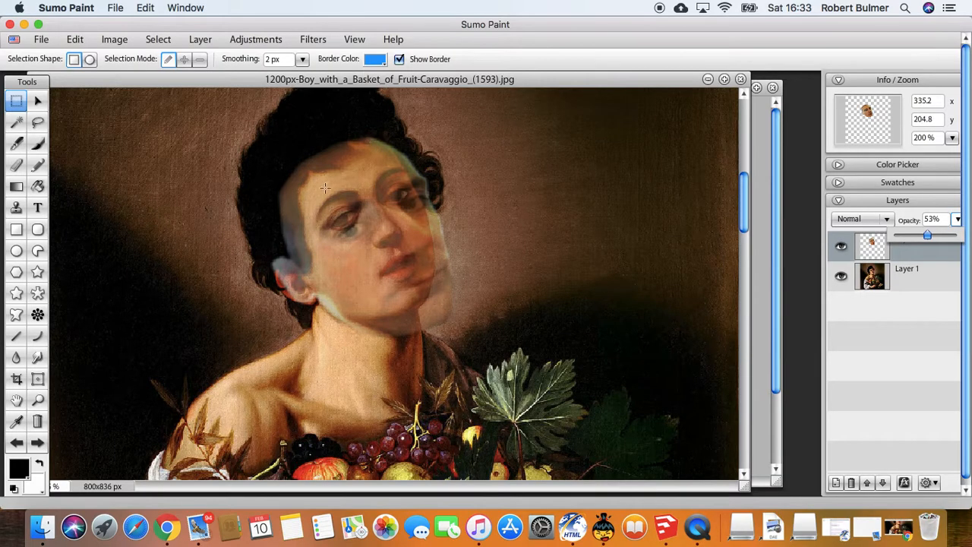
{"action": "left_click_drag", "start_coordinate": [928, 236], "coordinate": [969, 258]}
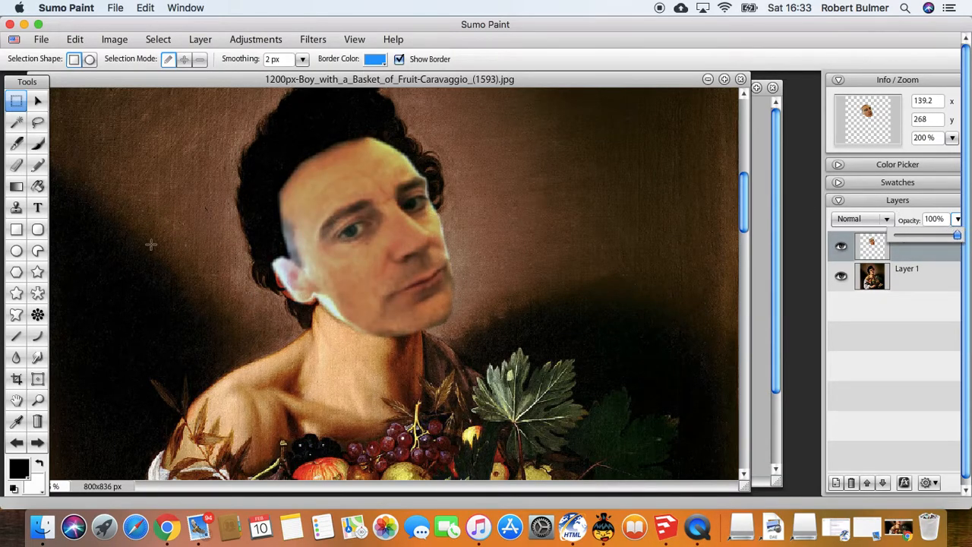
Smudge the face's edge between temple and ear with a 30 px Air Brush 2 at 50% strength.
{"action": "left_click", "coordinate": [39, 358]}
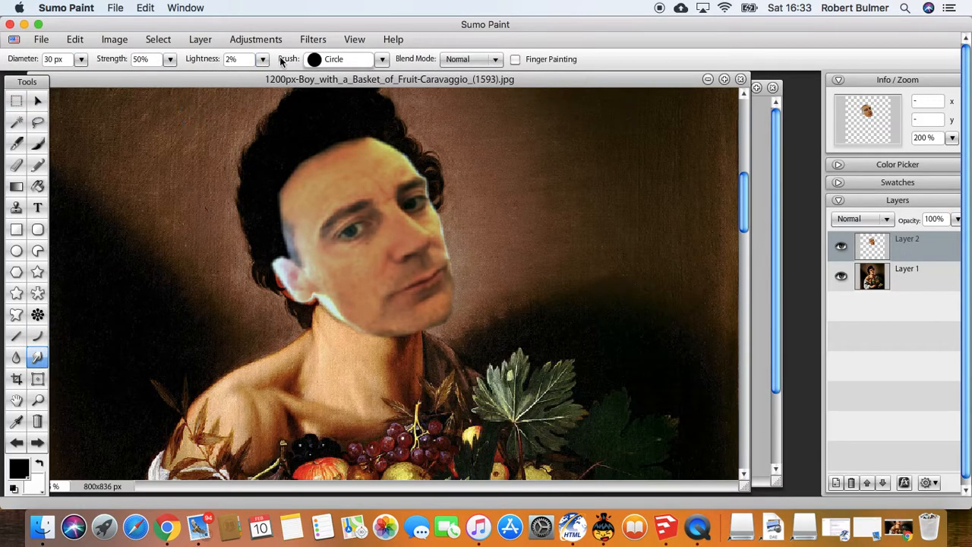
{"action": "left_click", "coordinate": [382, 59]}
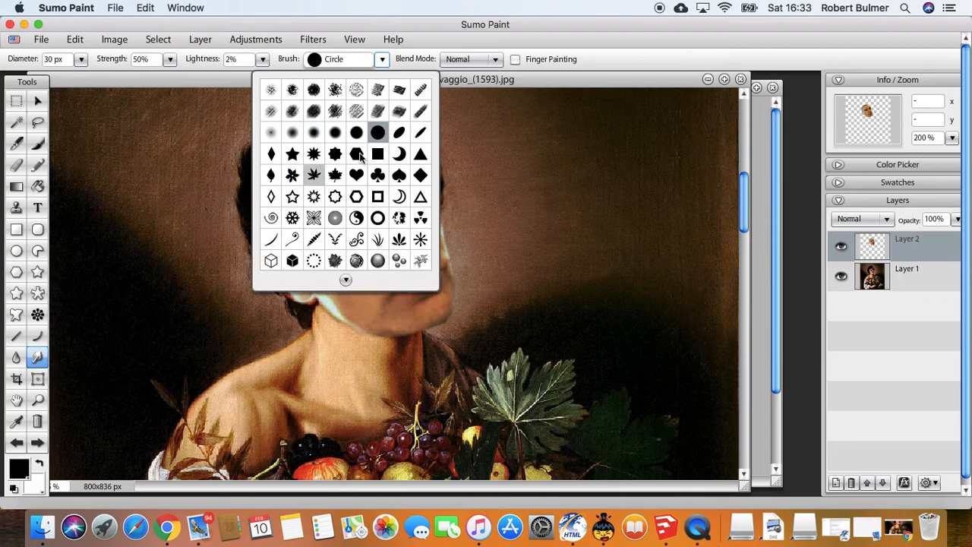
{"action": "left_click", "coordinate": [294, 133]}
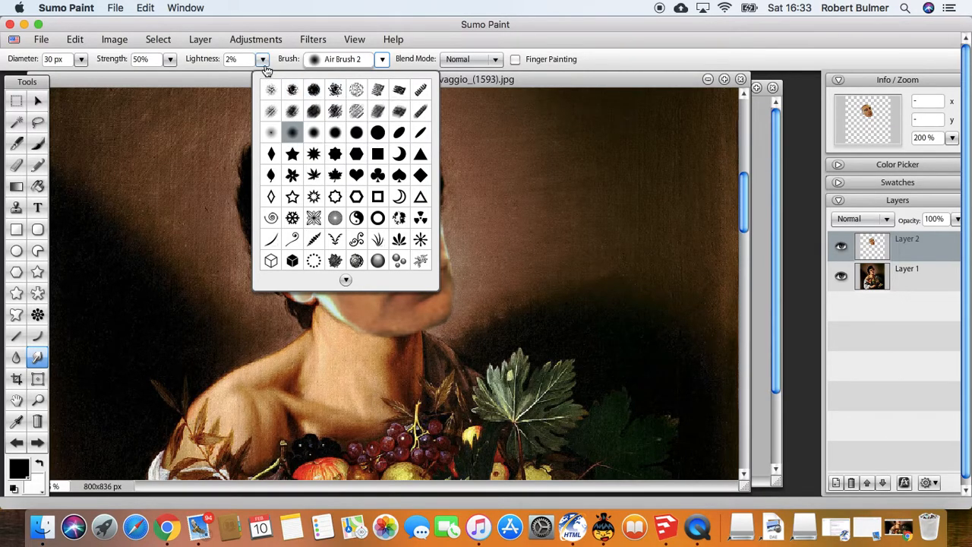
{"action": "left_click", "coordinate": [170, 59]}
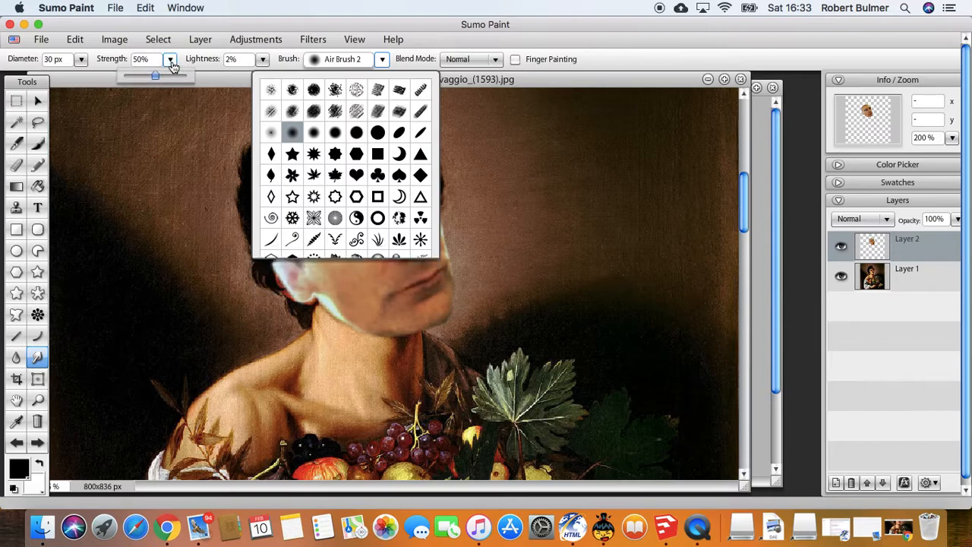
{"action": "right_click", "coordinate": [266, 224]}
{"action": "left_click", "coordinate": [269, 226]}
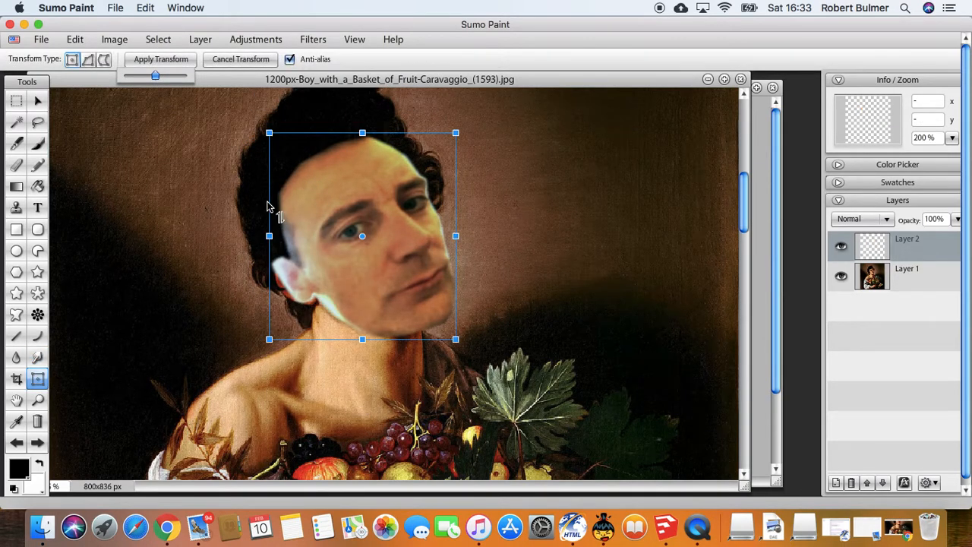
{"action": "left_click", "coordinate": [38, 100]}
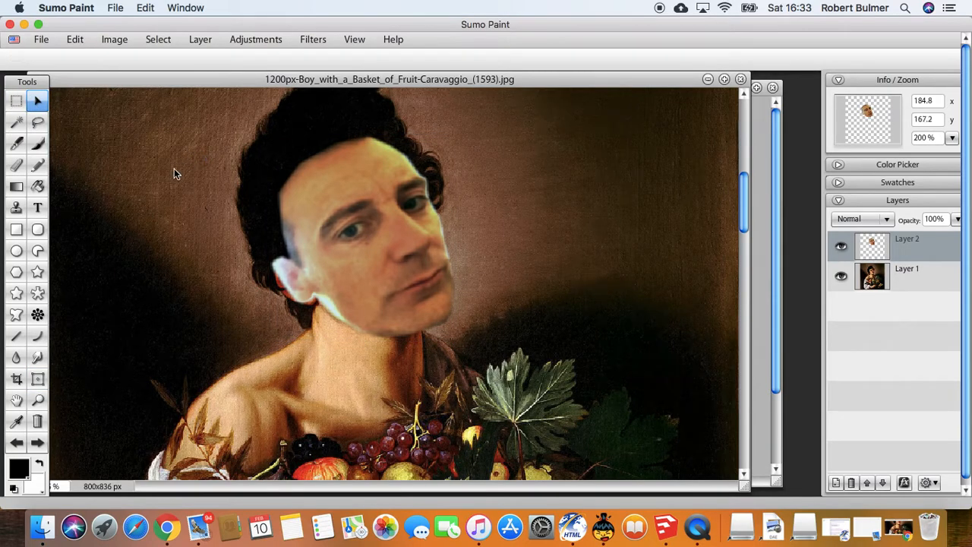
{"action": "left_click", "coordinate": [38, 358]}
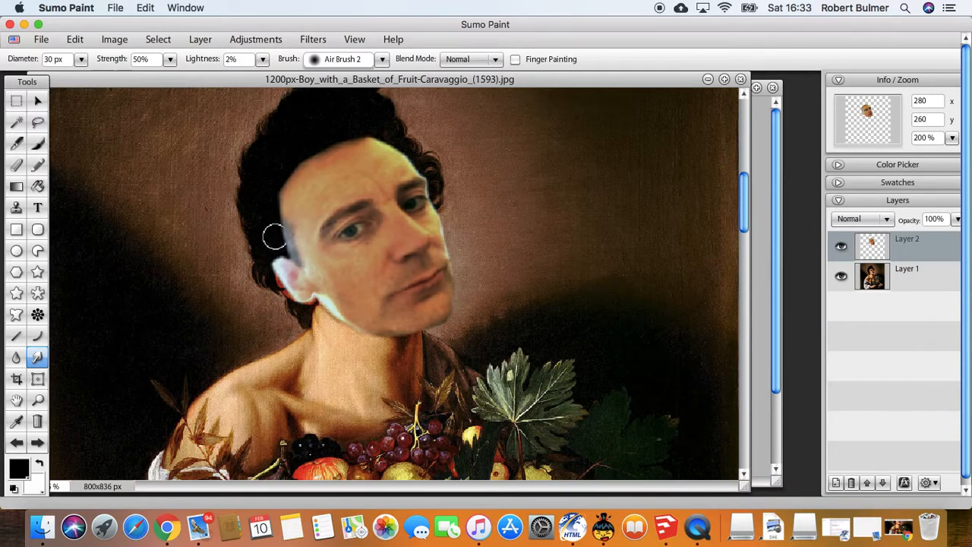
{"action": "left_click_drag", "start_coordinate": [288, 240], "coordinate": [300, 243]}
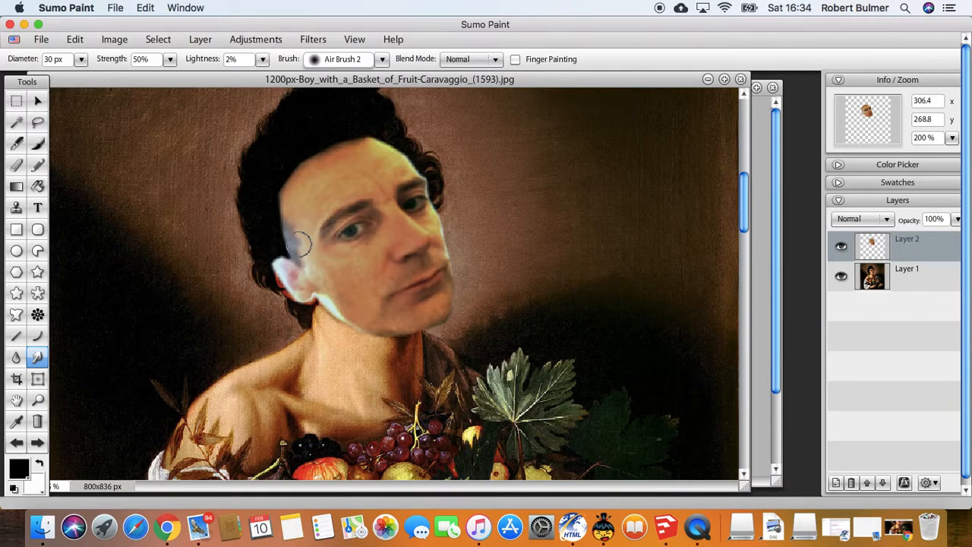
{"action": "right_click", "coordinate": [283, 199]}
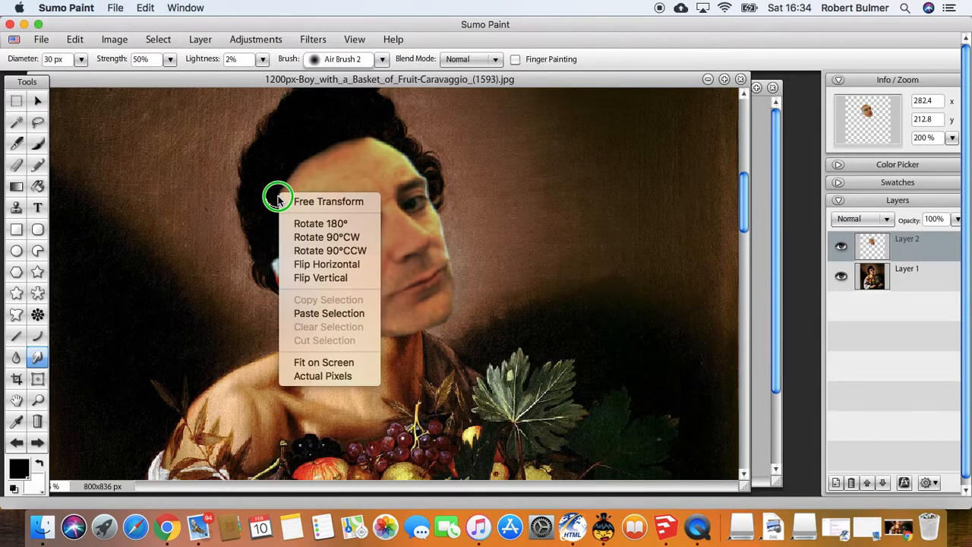
{"action": "left_click", "coordinate": [289, 200]}
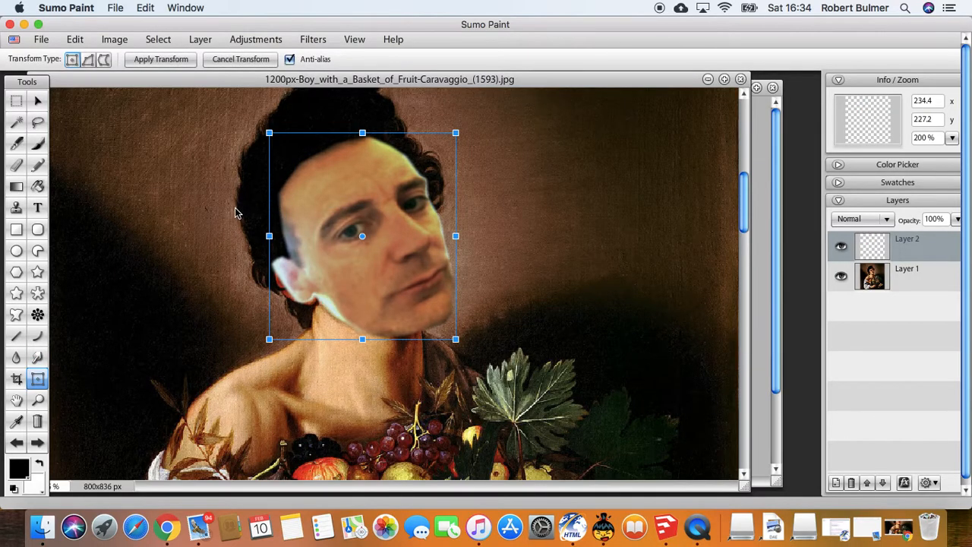
Erase a little of the face's edge above the ear and change the Eraser's brush from Dry Brush to Air Brush 1.
{"action": "left_click", "coordinate": [15, 164]}
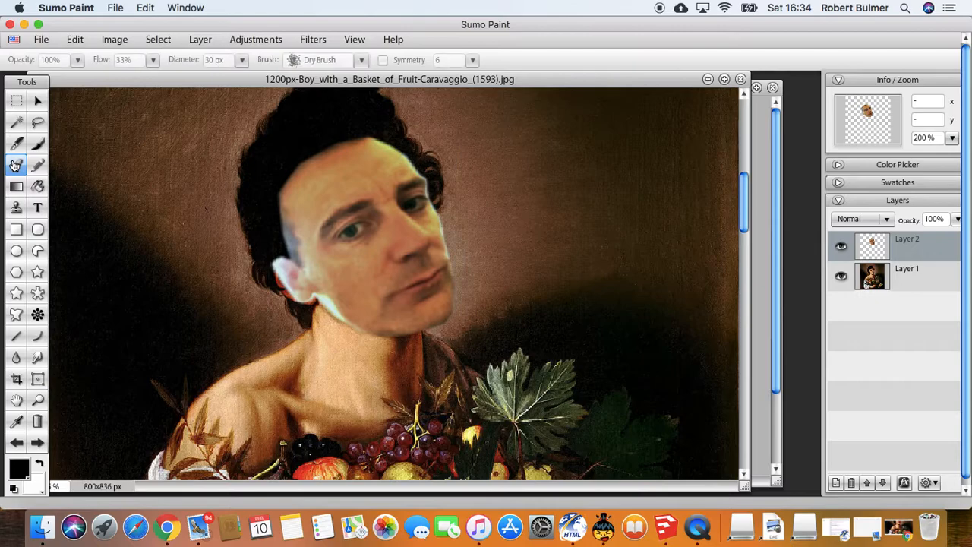
{"action": "left_click_drag", "start_coordinate": [274, 232], "coordinate": [282, 237]}
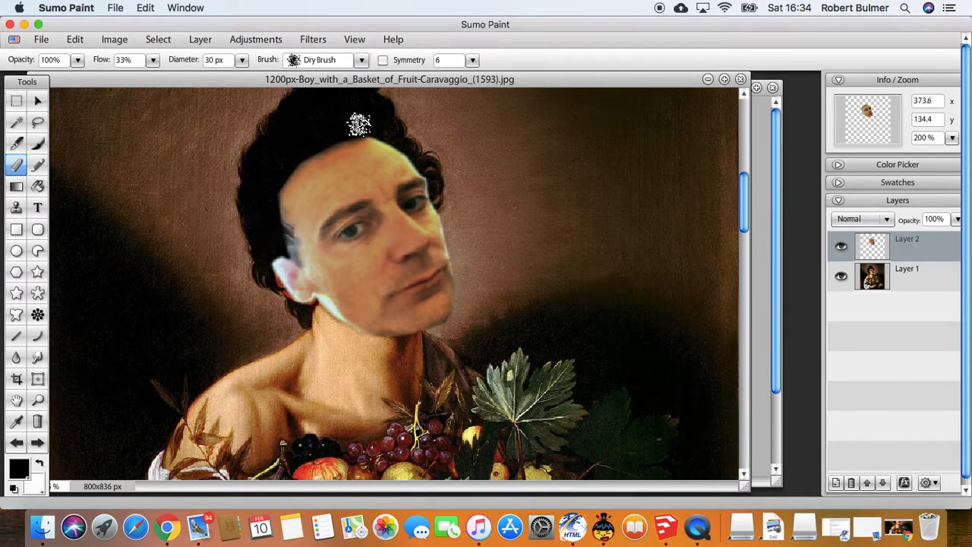
{"action": "left_click", "coordinate": [362, 60]}
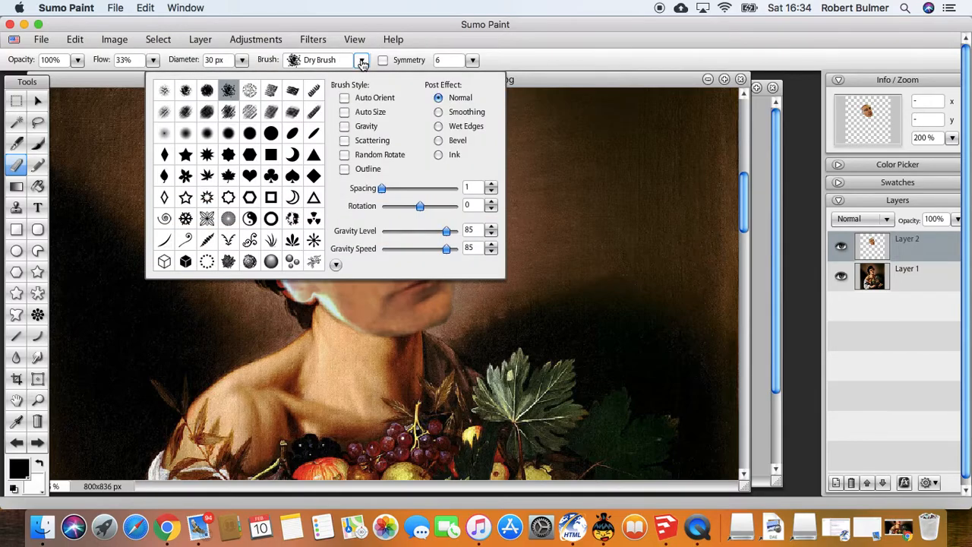
{"action": "left_click", "coordinate": [166, 135]}
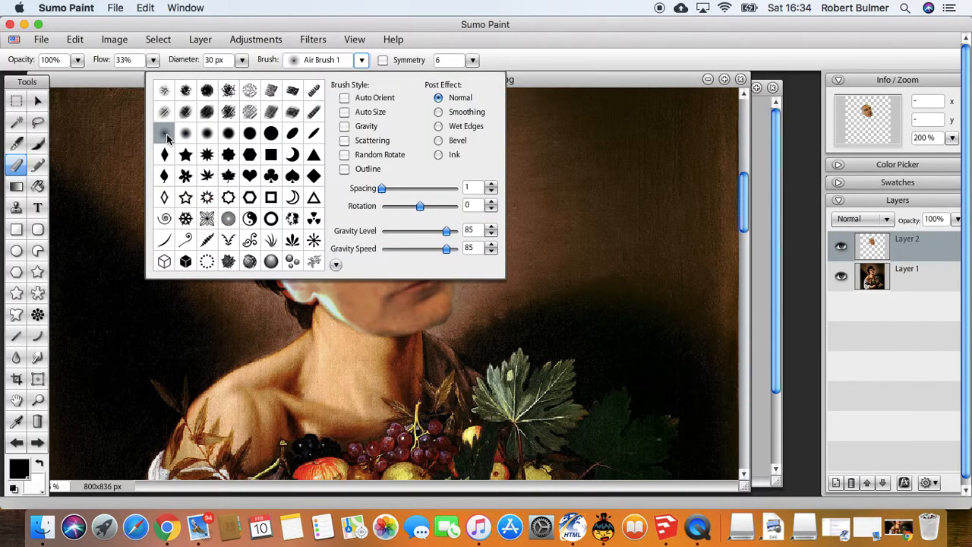
{"action": "left_click", "coordinate": [499, 59]}
{"action": "right_click", "coordinate": [273, 230]}
{"action": "left_click", "coordinate": [285, 241]}
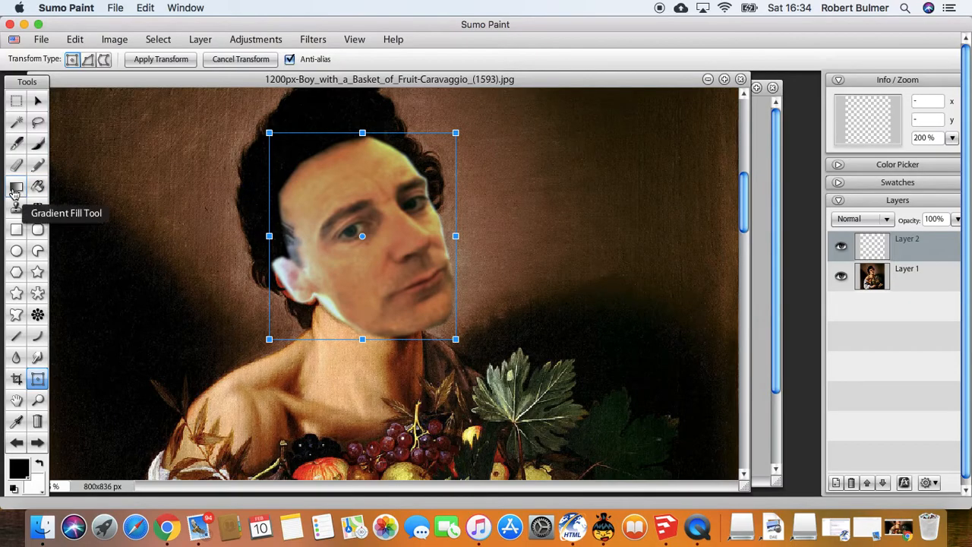
Erase the face's edge on Layer 2 from the temple down to the ear using the 30 px Air Brush 1 eraser at 33% flow.
{"action": "left_click", "coordinate": [17, 164]}
{"action": "mouse_move", "coordinate": [265, 247]}
{"action": "left_mouse_down"}
{"action": "mouse_move", "coordinate": [290, 245]}
{"action": "mouse_move", "coordinate": [289, 228]}
{"action": "mouse_move", "coordinate": [279, 260]}
{"action": "left_mouse_up"}
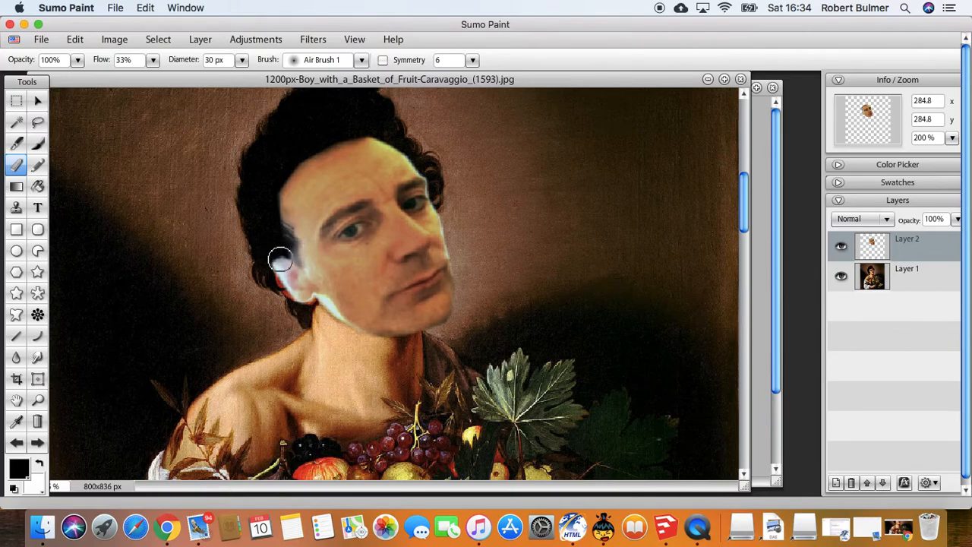
{"action": "right_click", "coordinate": [269, 260]}
{"action": "left_click", "coordinate": [281, 260]}
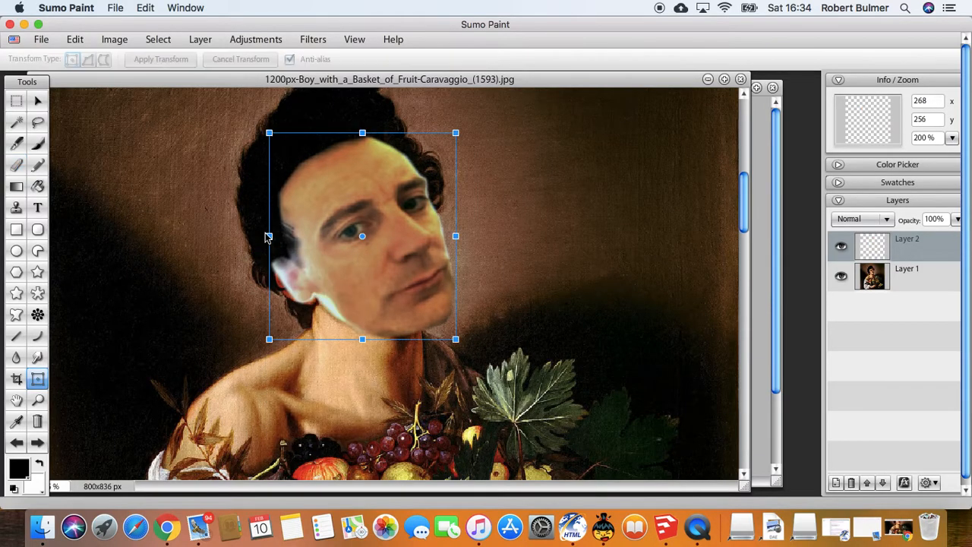
{"action": "left_click", "coordinate": [18, 188]}
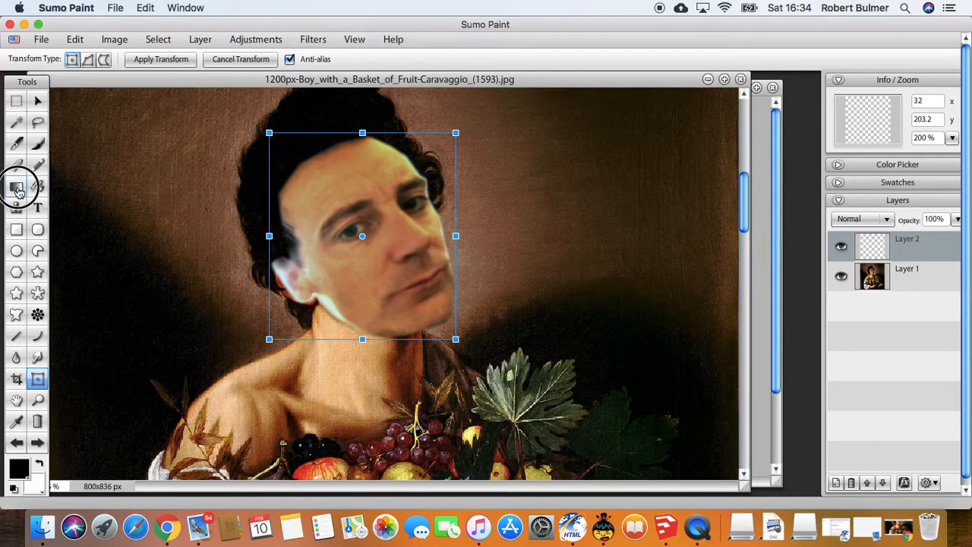
{"action": "left_click", "coordinate": [17, 164]}
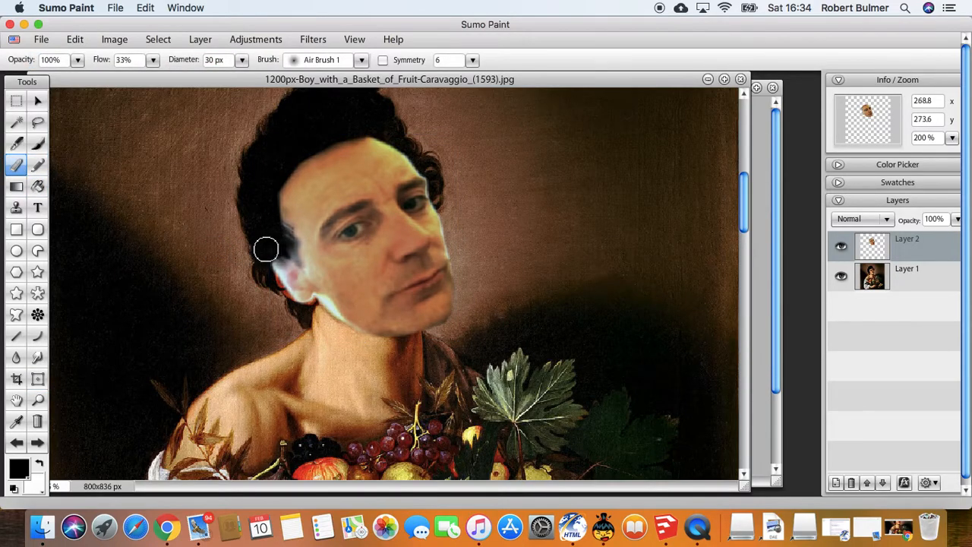
{"action": "right_click", "coordinate": [267, 262]}
{"action": "left_click", "coordinate": [272, 265]}
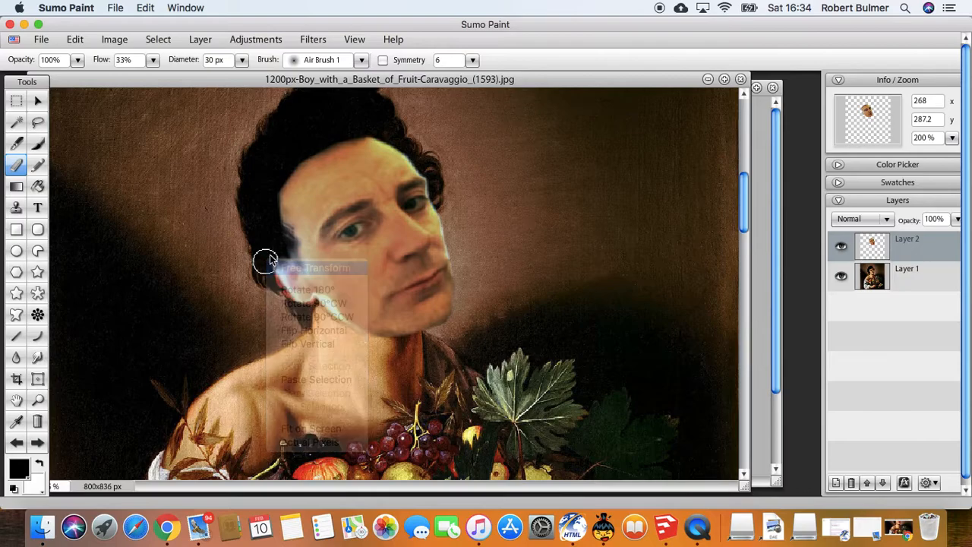
{"action": "left_click", "coordinate": [13, 172]}
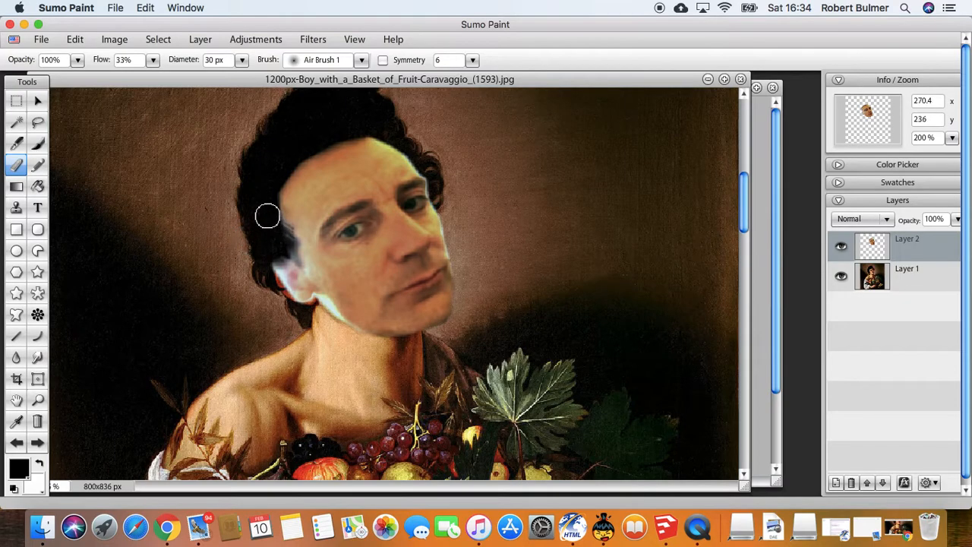
{"action": "mouse_move", "coordinate": [267, 216]}
{"action": "left_mouse_down"}
{"action": "mouse_move", "coordinate": [288, 227]}
{"action": "mouse_move", "coordinate": [289, 206]}
{"action": "mouse_move", "coordinate": [269, 187]}
{"action": "mouse_move", "coordinate": [280, 193]}
{"action": "mouse_move", "coordinate": [291, 167]}
{"action": "mouse_move", "coordinate": [275, 204]}
{"action": "mouse_move", "coordinate": [280, 228]}
{"action": "mouse_move", "coordinate": [273, 213]}
{"action": "mouse_move", "coordinate": [286, 165]}
{"action": "mouse_move", "coordinate": [339, 129]}
{"action": "mouse_move", "coordinate": [286, 159]}
{"action": "mouse_move", "coordinate": [273, 193]}
{"action": "mouse_move", "coordinate": [278, 256]}
{"action": "mouse_move", "coordinate": [269, 263]}
{"action": "mouse_move", "coordinate": [276, 269]}
{"action": "mouse_move", "coordinate": [282, 253]}
{"action": "mouse_move", "coordinate": [297, 263]}
{"action": "mouse_move", "coordinate": [277, 225]}
{"action": "mouse_move", "coordinate": [280, 175]}
{"action": "mouse_move", "coordinate": [282, 273]}
{"action": "mouse_move", "coordinate": [284, 259]}
{"action": "mouse_move", "coordinate": [275, 265]}
{"action": "left_mouse_up"}
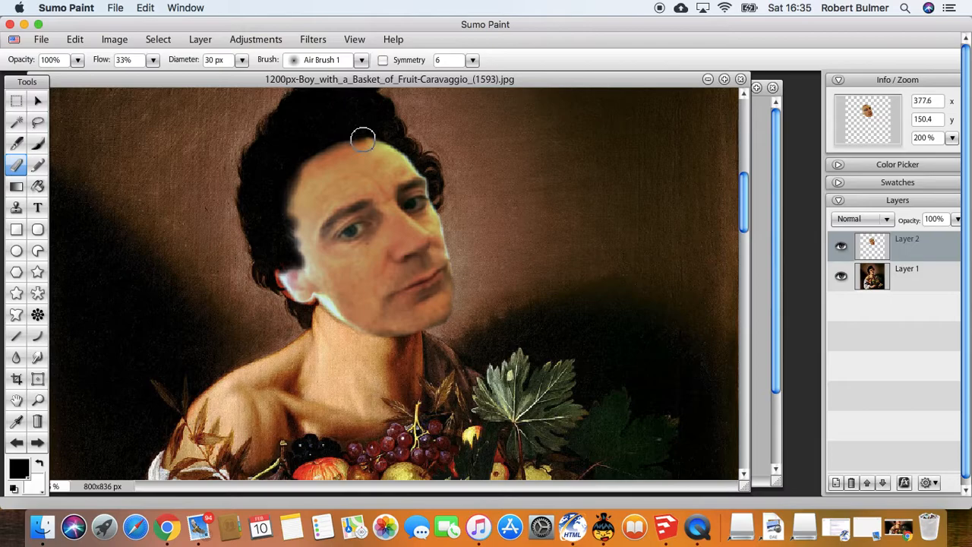
Erase the face's upper edge along the forehead hairline and temple with the 30 px Air Brush 1 eraser.
{"action": "right_click", "coordinate": [334, 137]}
{"action": "left_click", "coordinate": [353, 143]}
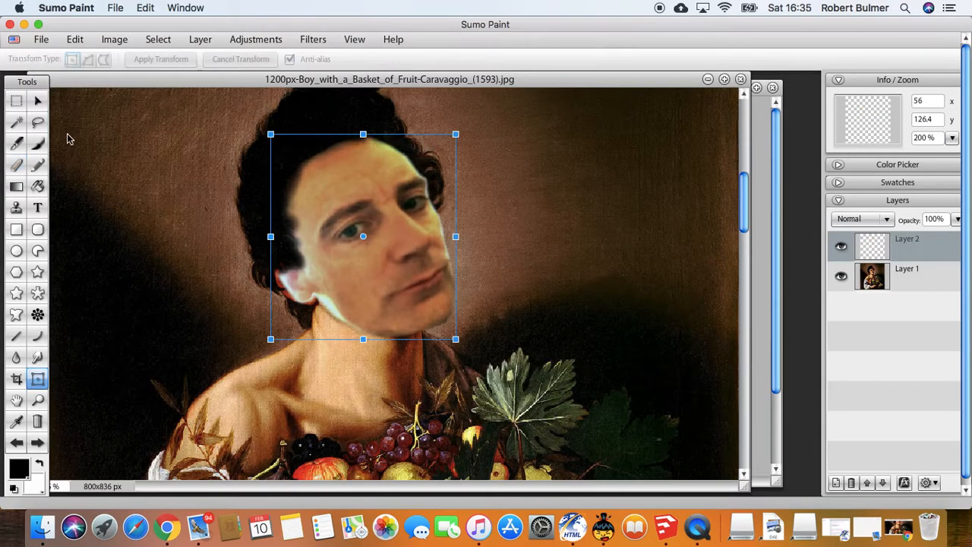
{"action": "left_click", "coordinate": [16, 164]}
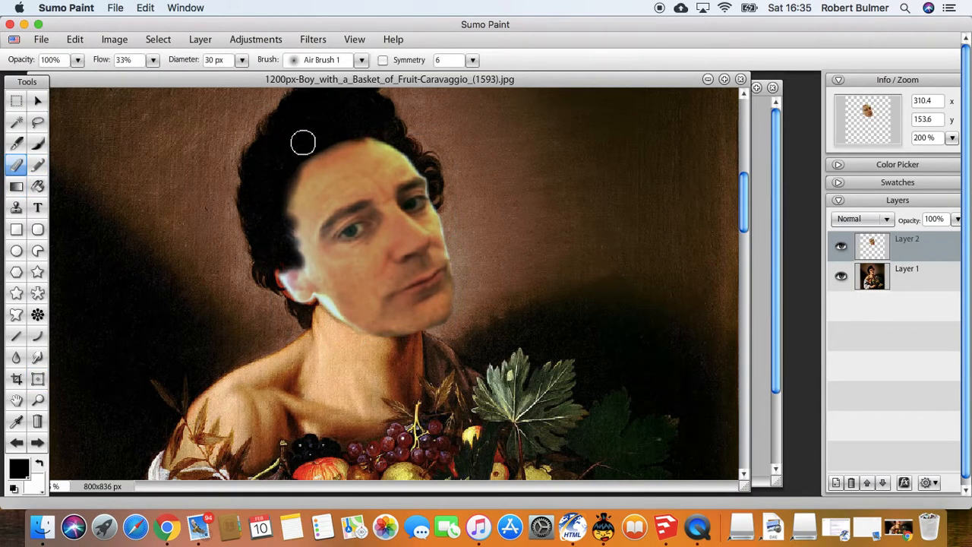
{"action": "mouse_move", "coordinate": [303, 142]}
{"action": "left_mouse_down"}
{"action": "mouse_move", "coordinate": [303, 156]}
{"action": "mouse_move", "coordinate": [317, 165]}
{"action": "mouse_move", "coordinate": [294, 169]}
{"action": "mouse_move", "coordinate": [305, 176]}
{"action": "mouse_move", "coordinate": [291, 181]}
{"action": "mouse_move", "coordinate": [303, 187]}
{"action": "mouse_move", "coordinate": [296, 215]}
{"action": "left_mouse_up"}
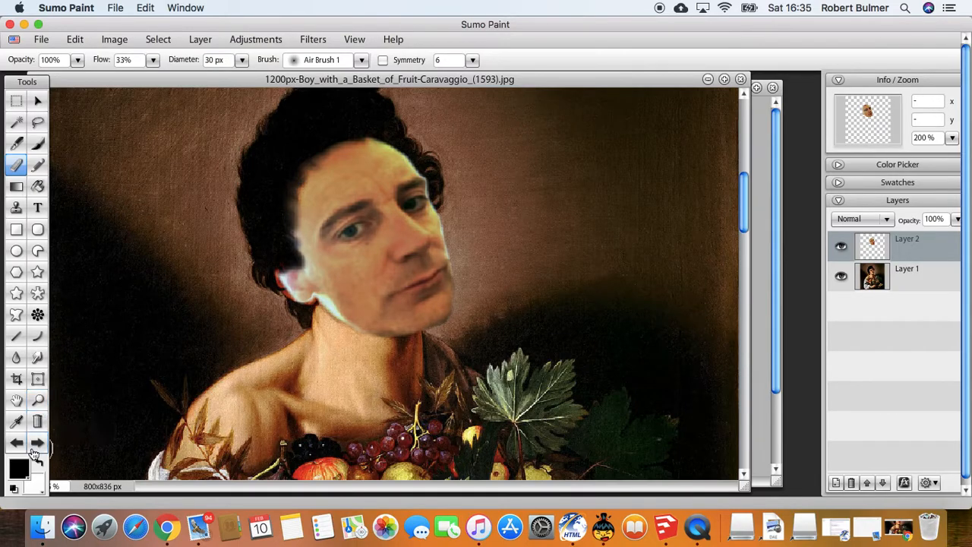
Close the source photo "Screen Shot 2018-02-07 at 10.15.18.png" without saving its changes.
{"action": "left_click", "coordinate": [38, 400]}
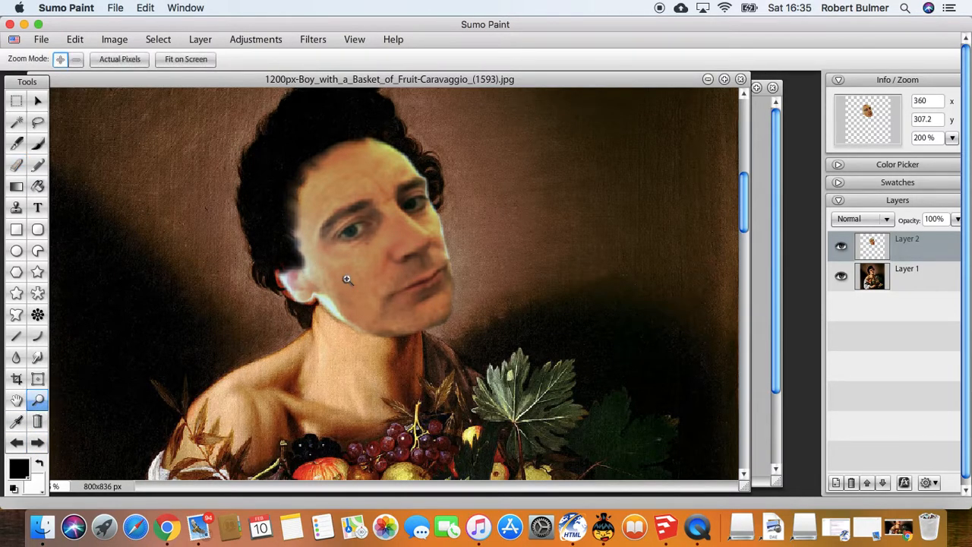
{"action": "left_click", "coordinate": [76, 59]}
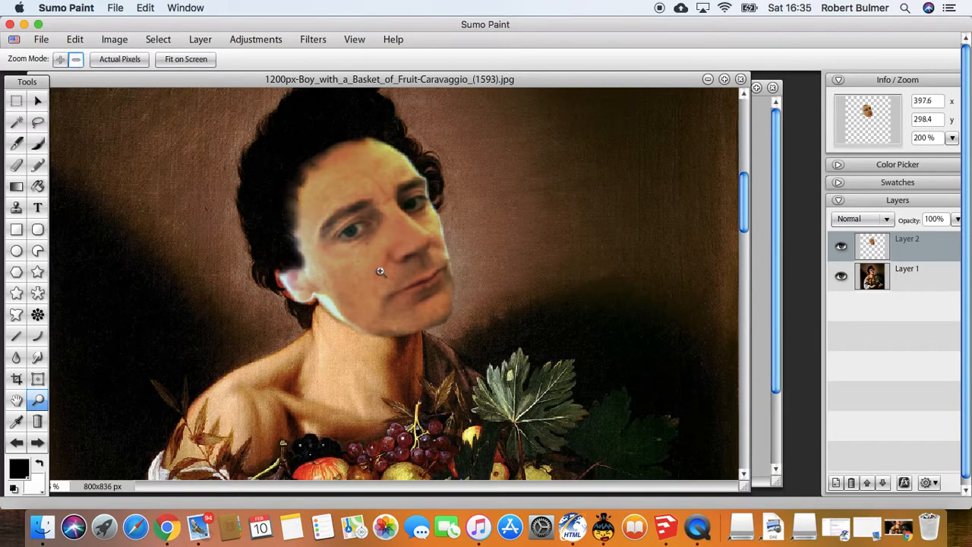
{"action": "left_click", "coordinate": [377, 271]}
{"action": "left_click", "coordinate": [377, 271]}
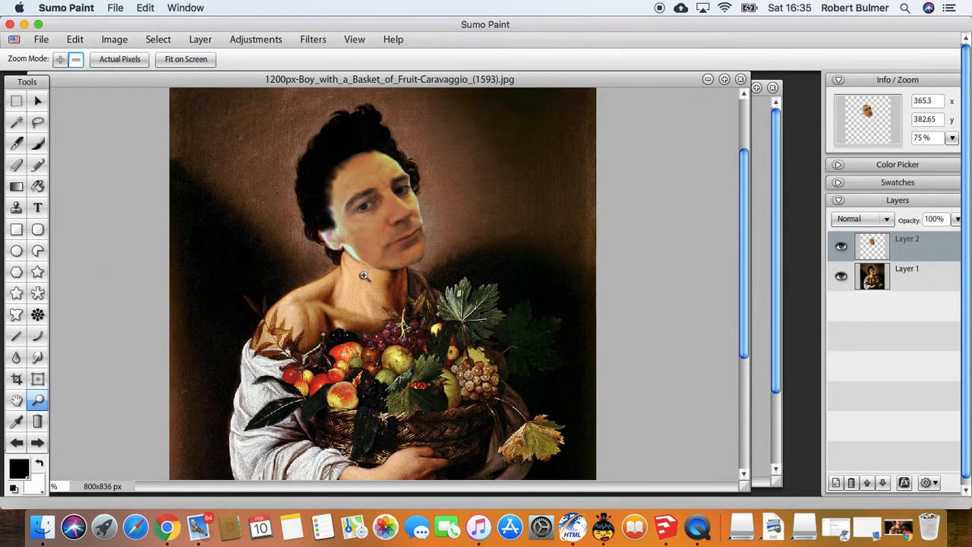
{"action": "left_click", "coordinate": [371, 334]}
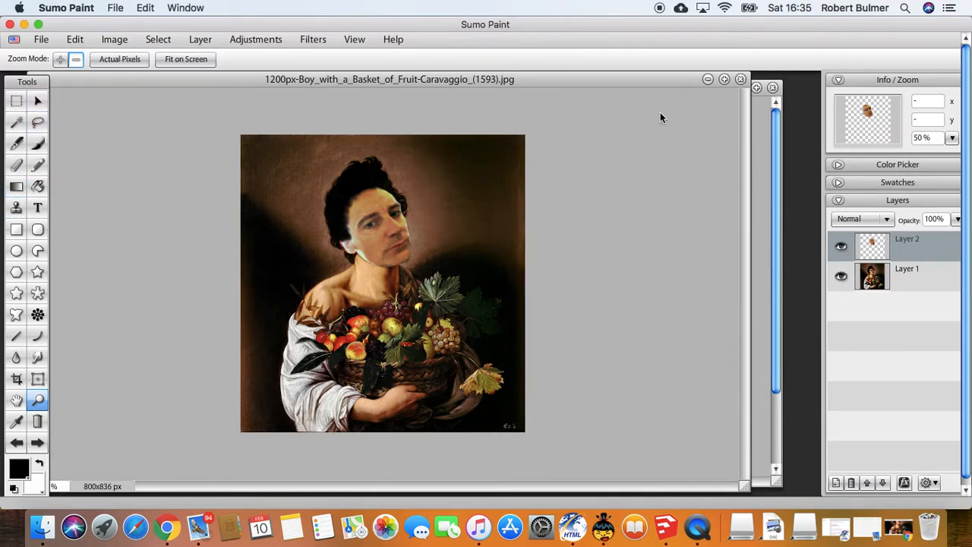
{"action": "left_click", "coordinate": [761, 152]}
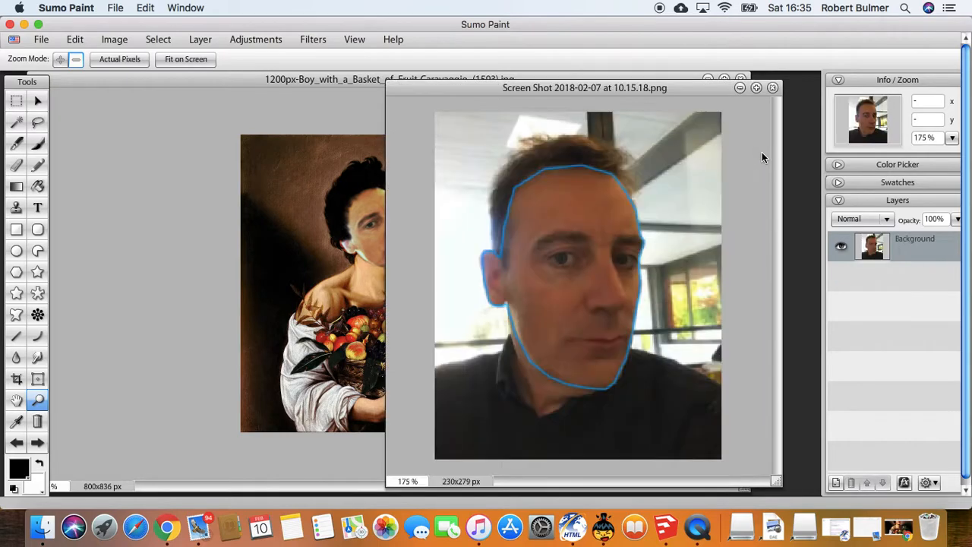
{"action": "left_click", "coordinate": [774, 89]}
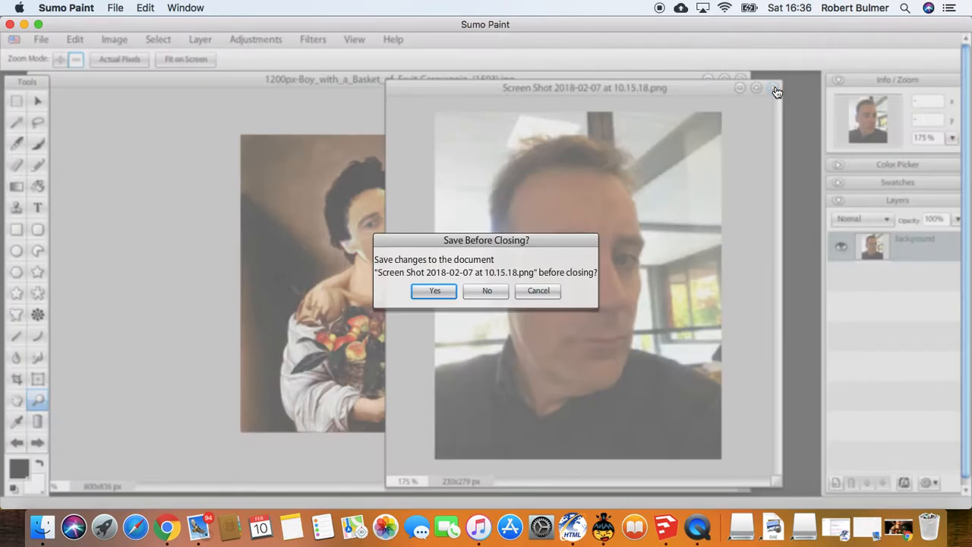
{"action": "left_click", "coordinate": [488, 288]}
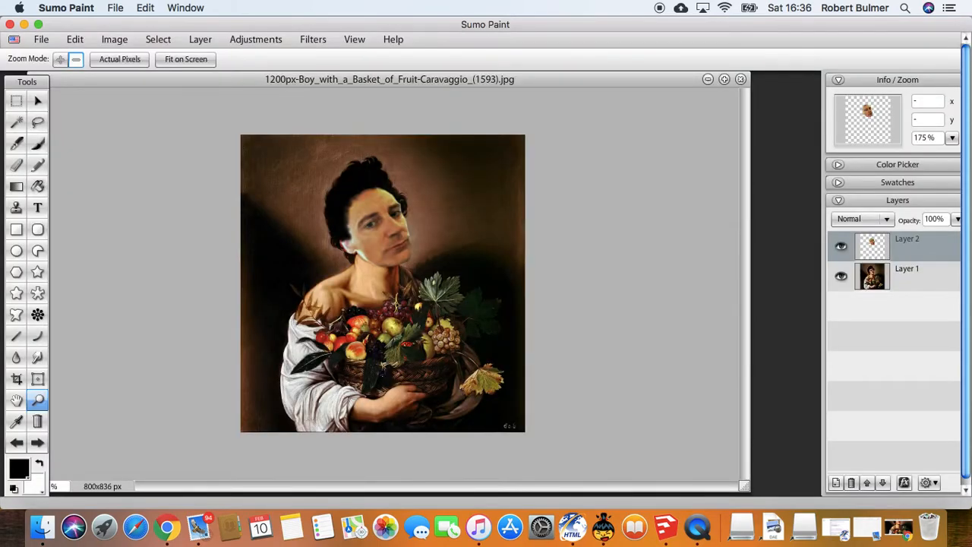
Open FRAME.jpg from the PAINTING folder and move its window over the painting's window.
{"action": "left_click", "coordinate": [40, 40]}
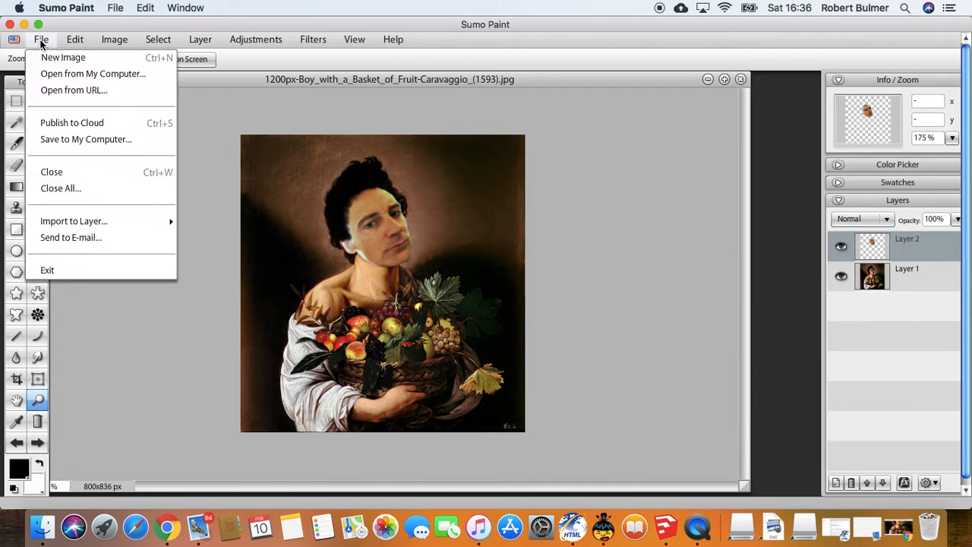
{"action": "left_click", "coordinate": [94, 74]}
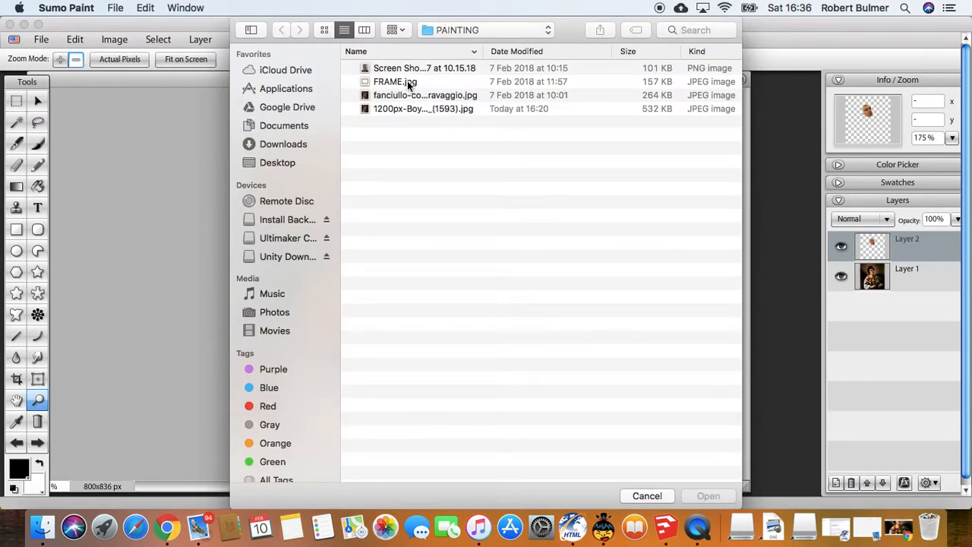
{"action": "left_click", "coordinate": [404, 83]}
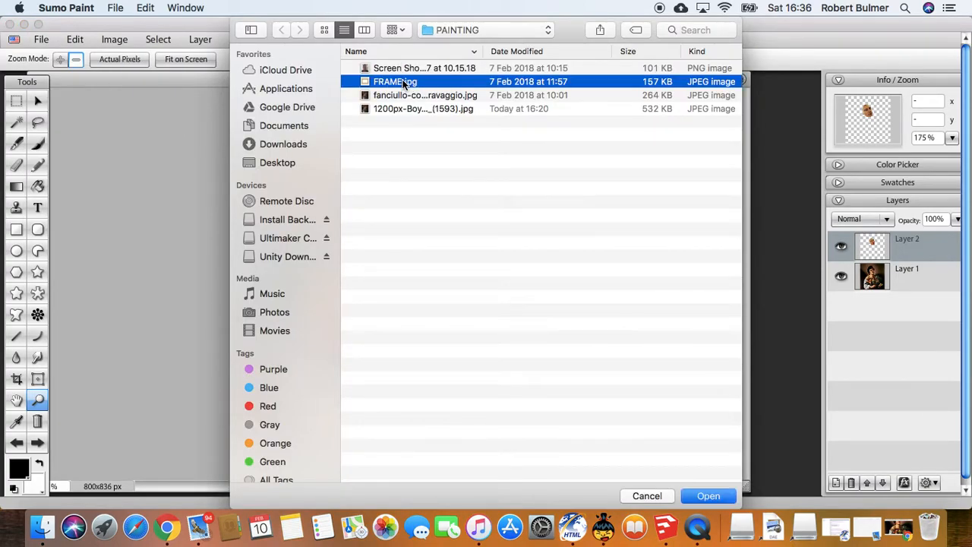
{"action": "left_click", "coordinate": [708, 496]}
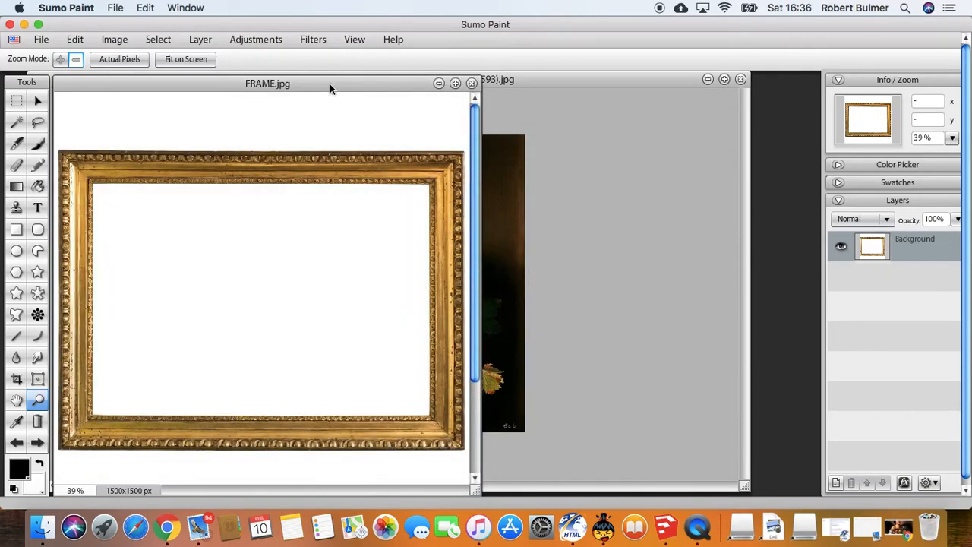
{"action": "left_click_drag", "start_coordinate": [329, 86], "coordinate": [528, 105]}
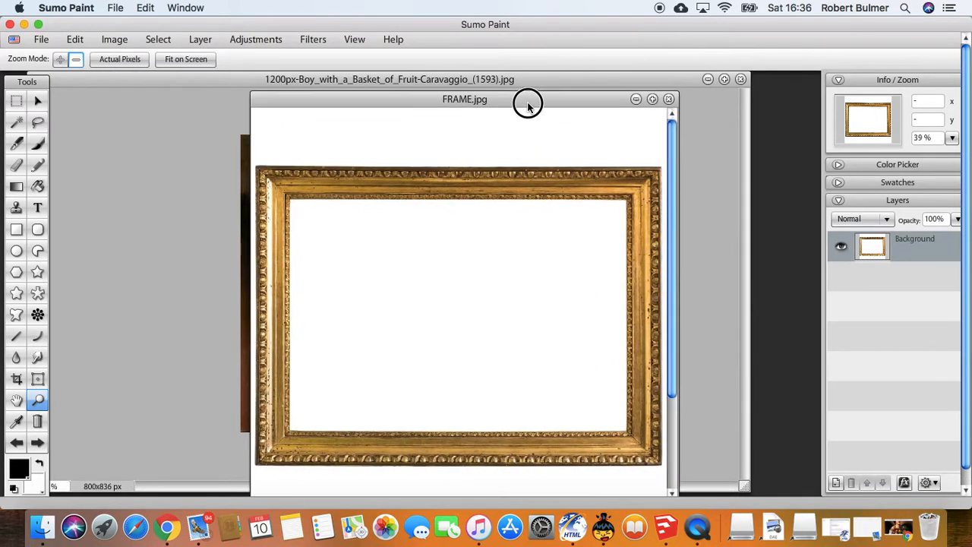
Rotate the FRAME.jpg image 90° clockwise and move its window aside to uncover the painting.
{"action": "left_click", "coordinate": [115, 40]}
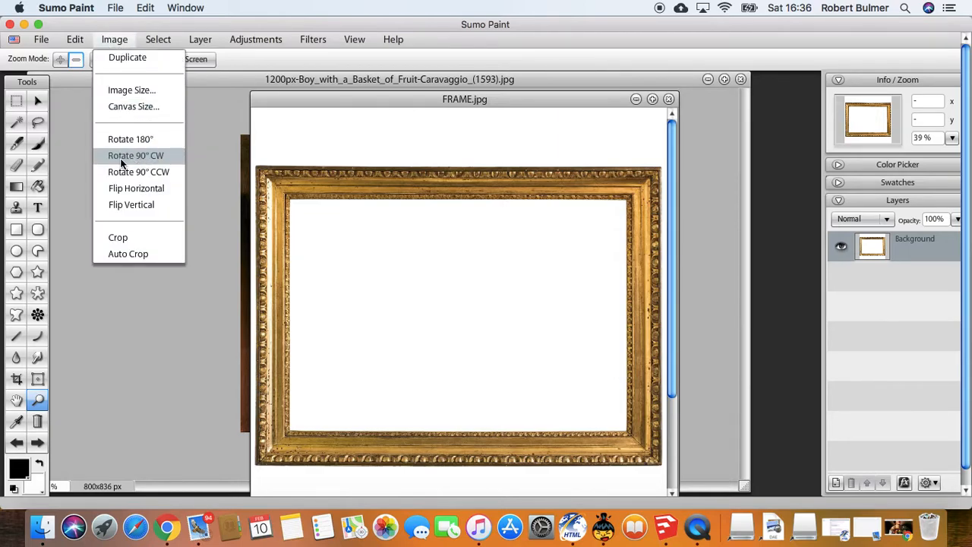
{"action": "left_click", "coordinate": [120, 156]}
{"action": "left_click", "coordinate": [115, 41]}
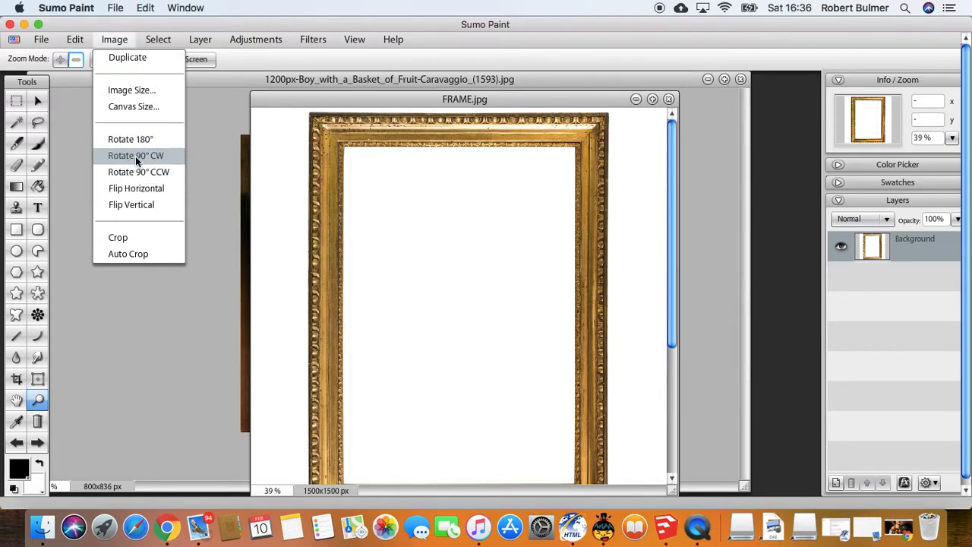
{"action": "left_click", "coordinate": [586, 102]}
{"action": "left_click_drag", "start_coordinate": [586, 101], "coordinate": [874, 114]}
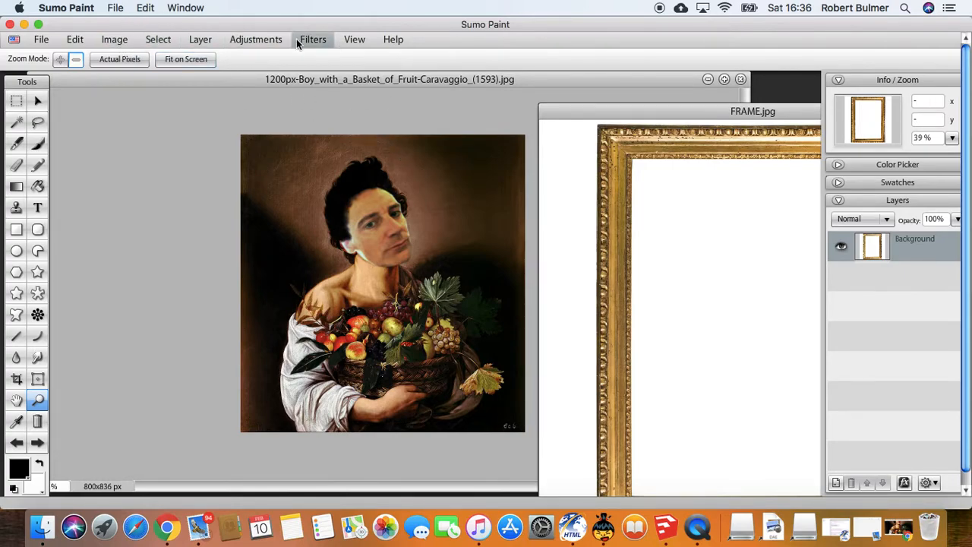
Enlarge the painting's canvas around its centre to 113% width, 903 × 944 px, with constrained proportions.
{"action": "left_click", "coordinate": [577, 87]}
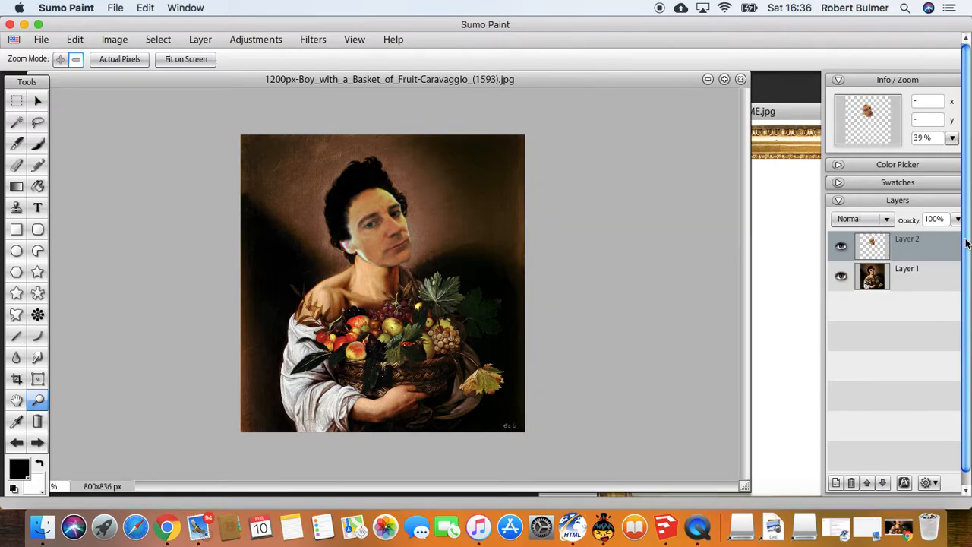
{"action": "left_click", "coordinate": [112, 39]}
{"action": "left_click", "coordinate": [128, 102]}
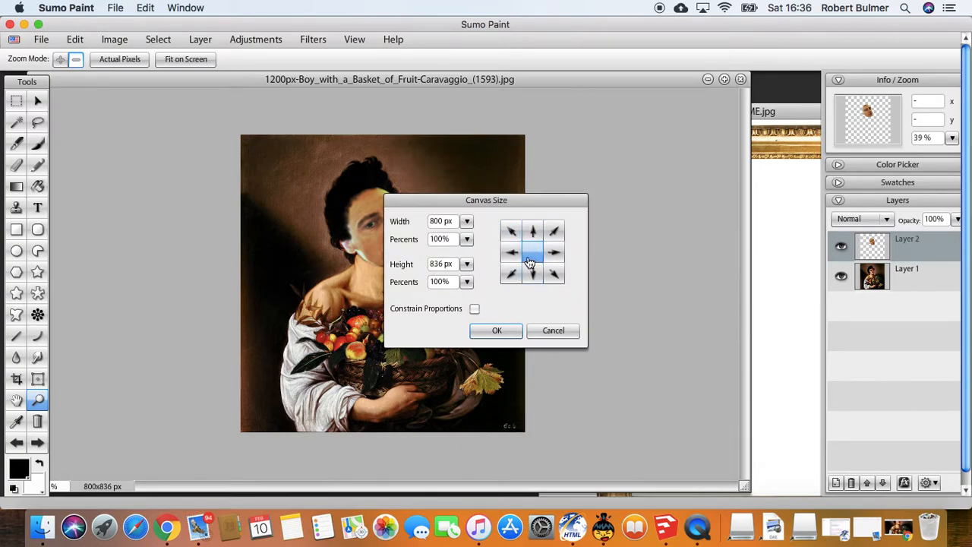
{"action": "left_click", "coordinate": [467, 239]}
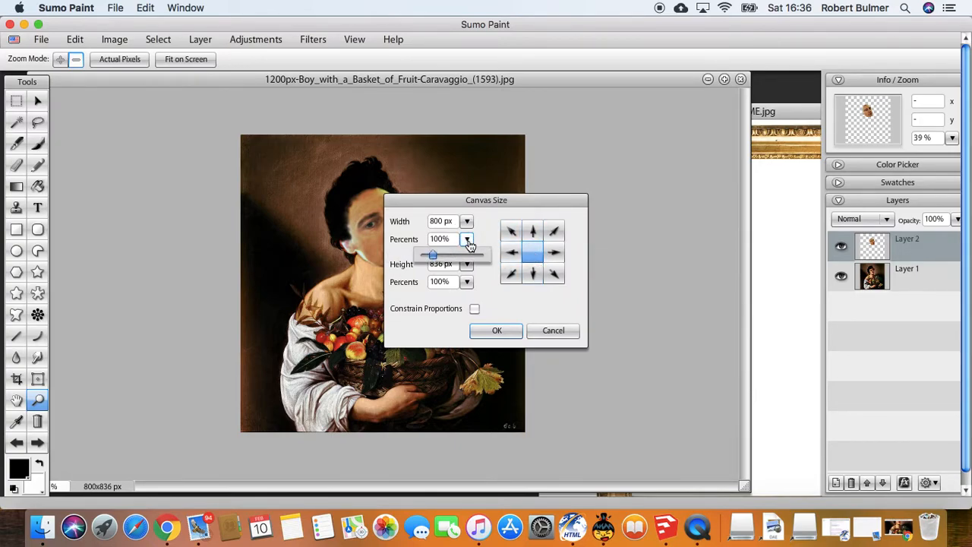
{"action": "left_click", "coordinate": [474, 308]}
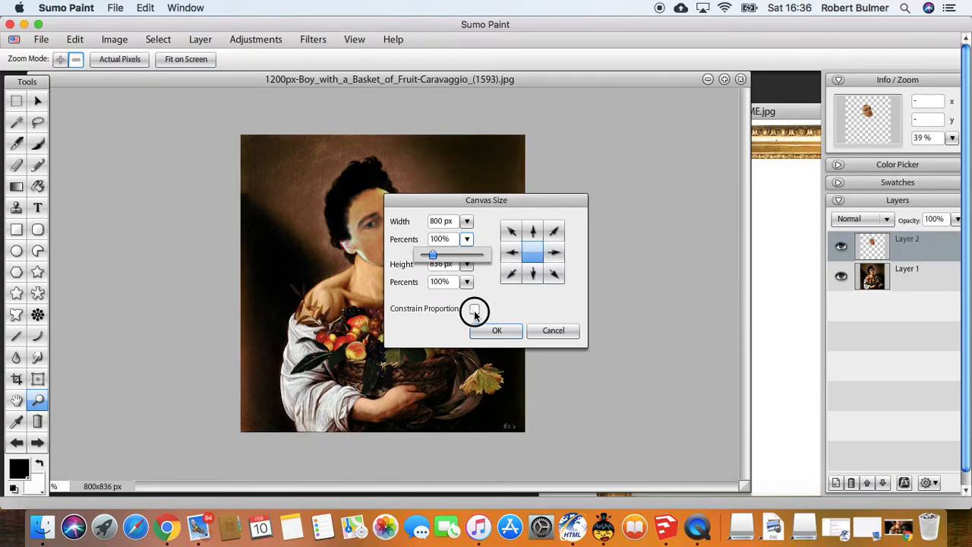
{"action": "left_click", "coordinate": [467, 239]}
{"action": "left_click_drag", "start_coordinate": [431, 256], "coordinate": [436, 261]}
{"action": "left_click", "coordinate": [481, 330]}
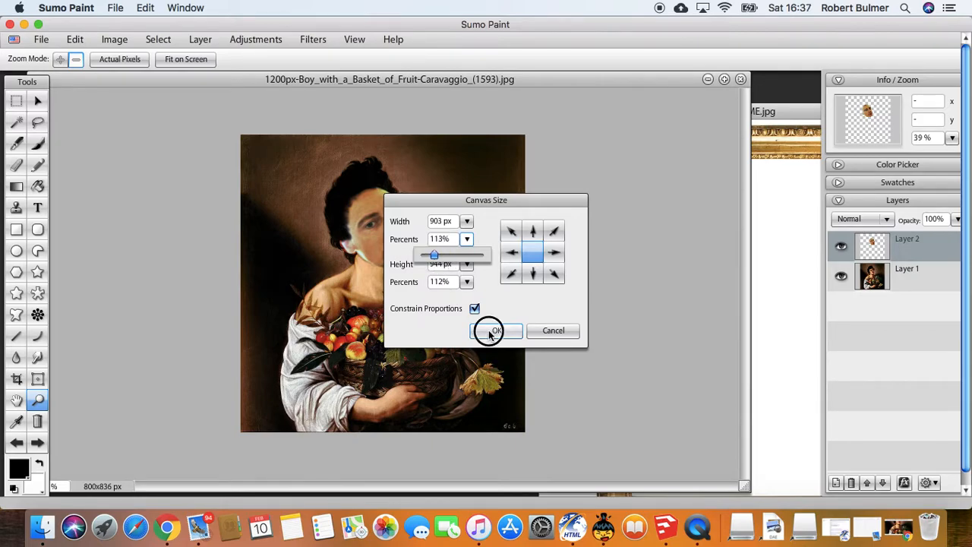
Enlarge the painting's window to show the whole canvas, and place FRAME.jpg beside it at 25% zoom.
{"action": "left_click_drag", "start_coordinate": [238, 80], "coordinate": [325, 131]}
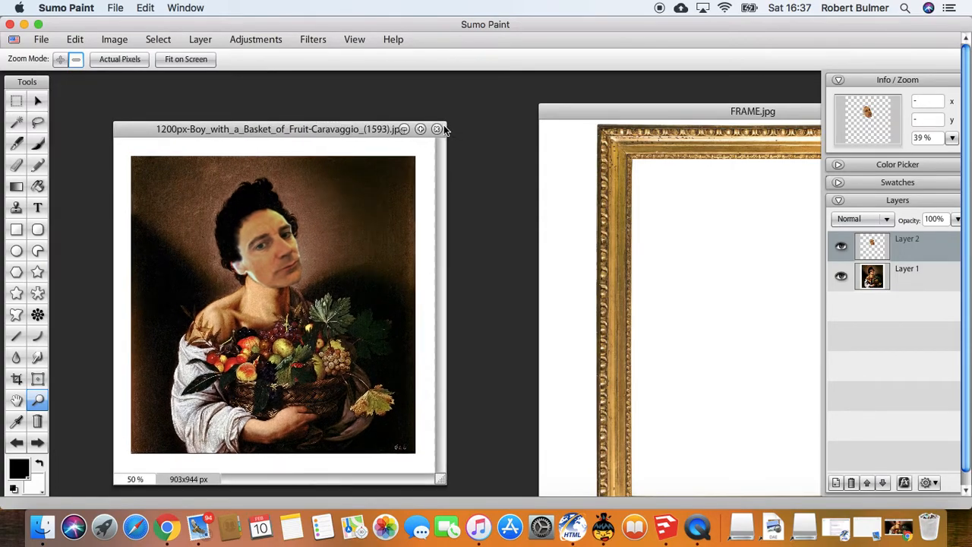
{"action": "left_click_drag", "start_coordinate": [132, 136], "coordinate": [113, 96]}
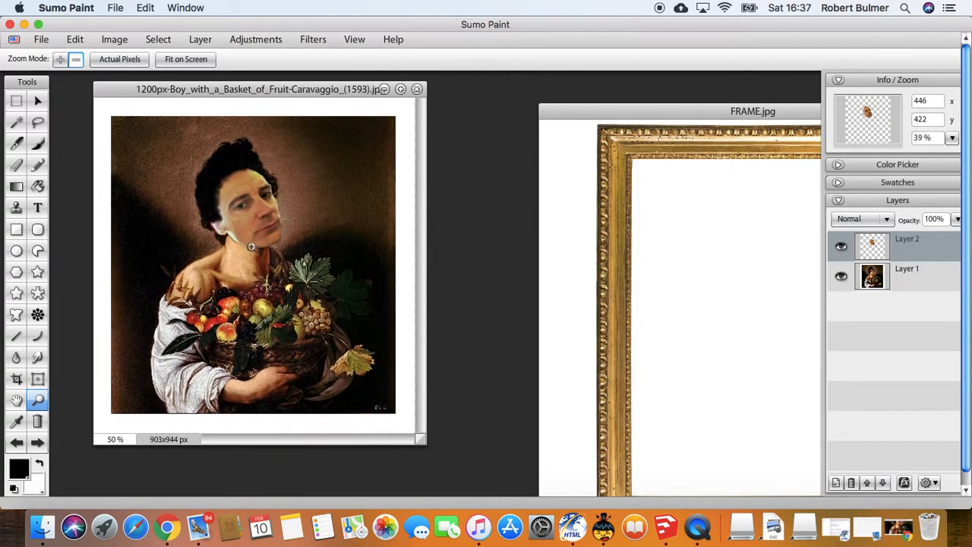
{"action": "left_click_drag", "start_coordinate": [419, 439], "coordinate": [463, 465]}
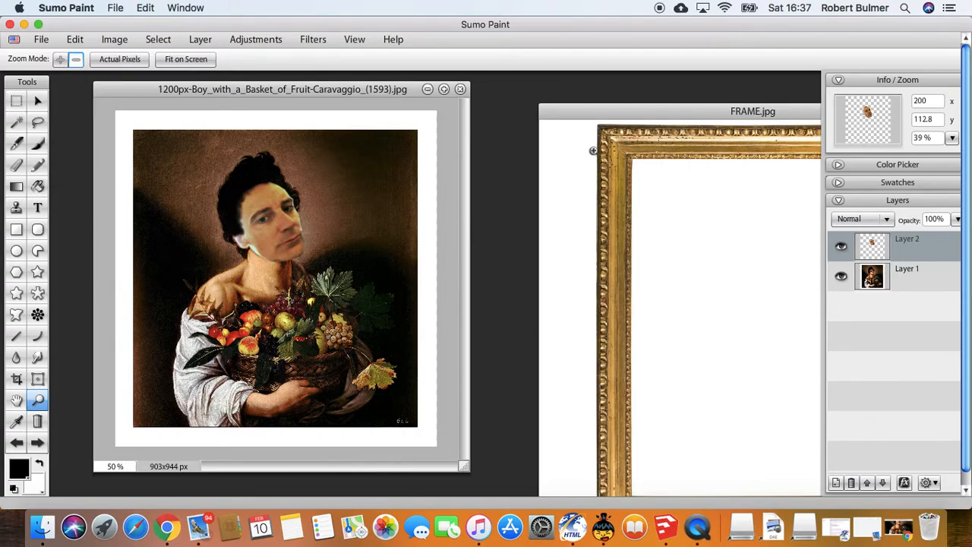
{"action": "left_click", "coordinate": [587, 110]}
{"action": "left_click_drag", "start_coordinate": [587, 110], "coordinate": [391, 102]}
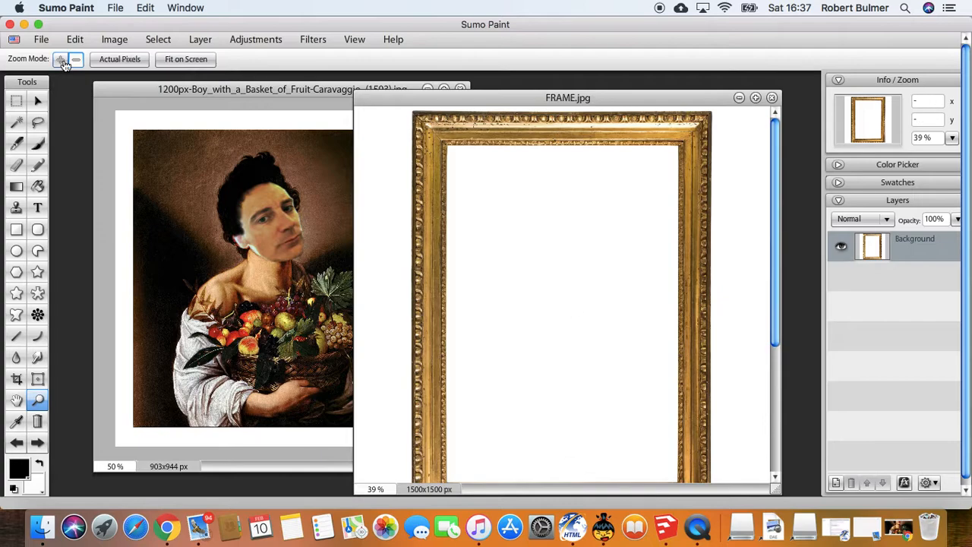
{"action": "left_click", "coordinate": [538, 163]}
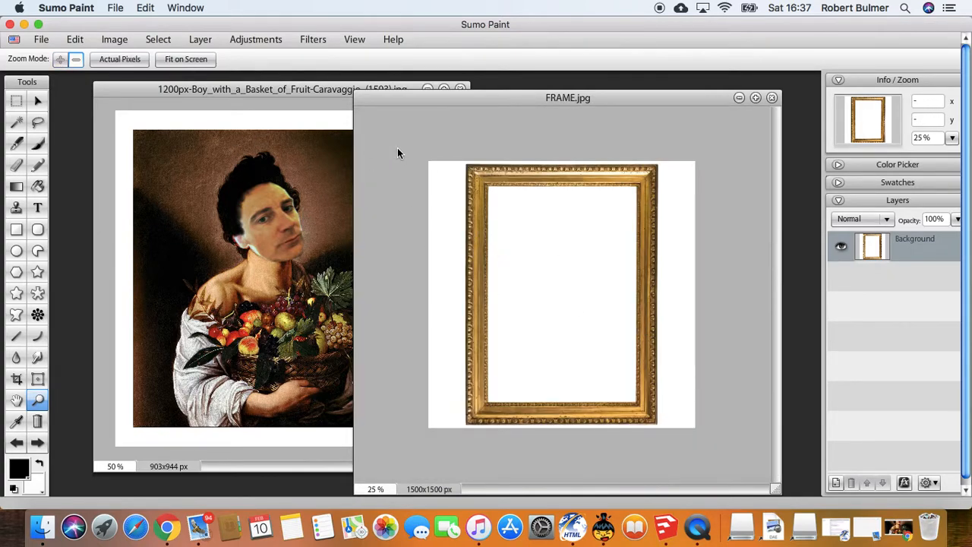
Copy the gold frame out of FRAME.jpg with a rectangular selection and paste it into the Caravaggio painting as a new layer.
{"action": "left_click_drag", "start_coordinate": [451, 101], "coordinate": [493, 100]}
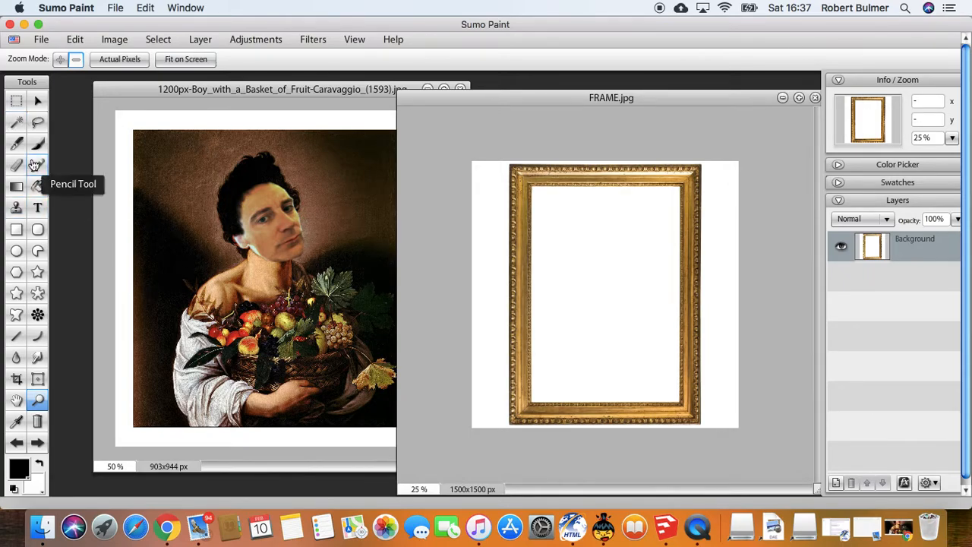
{"action": "left_click", "coordinate": [16, 100]}
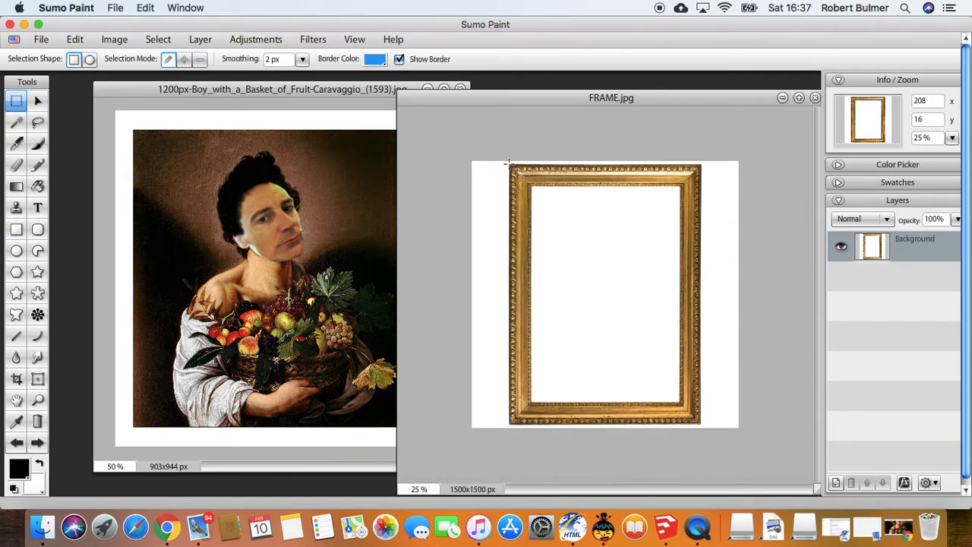
{"action": "left_click_drag", "start_coordinate": [512, 170], "coordinate": [700, 424]}
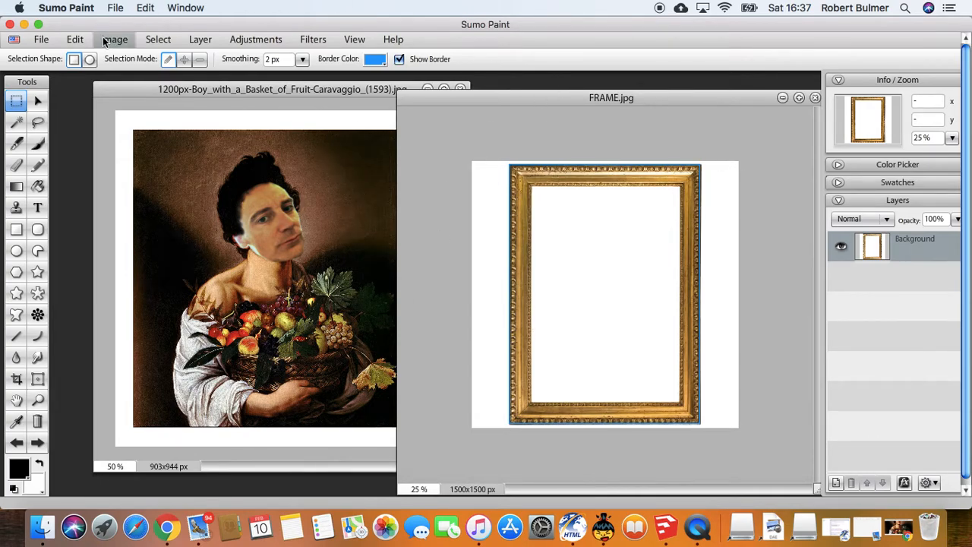
{"action": "left_click", "coordinate": [75, 39]}
{"action": "left_click", "coordinate": [88, 123]}
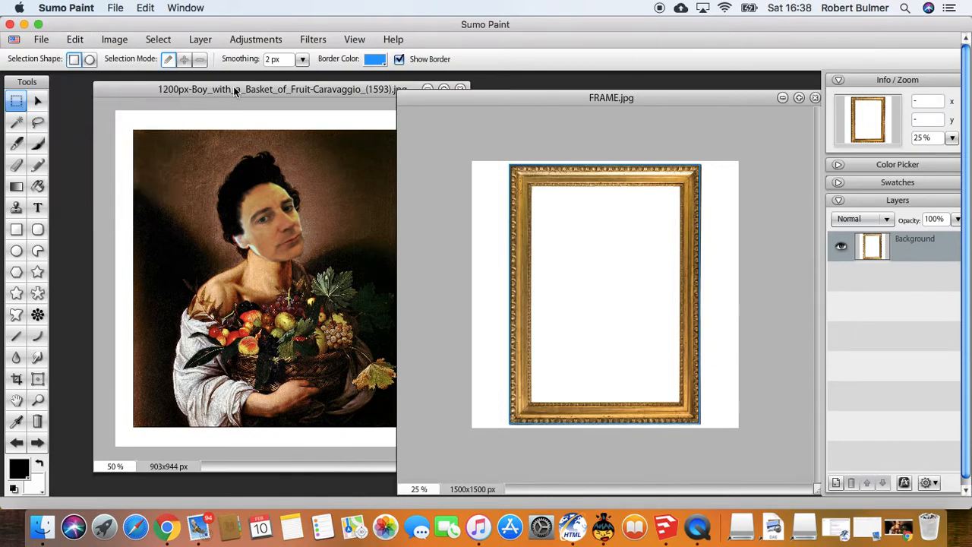
{"action": "left_click", "coordinate": [75, 39]}
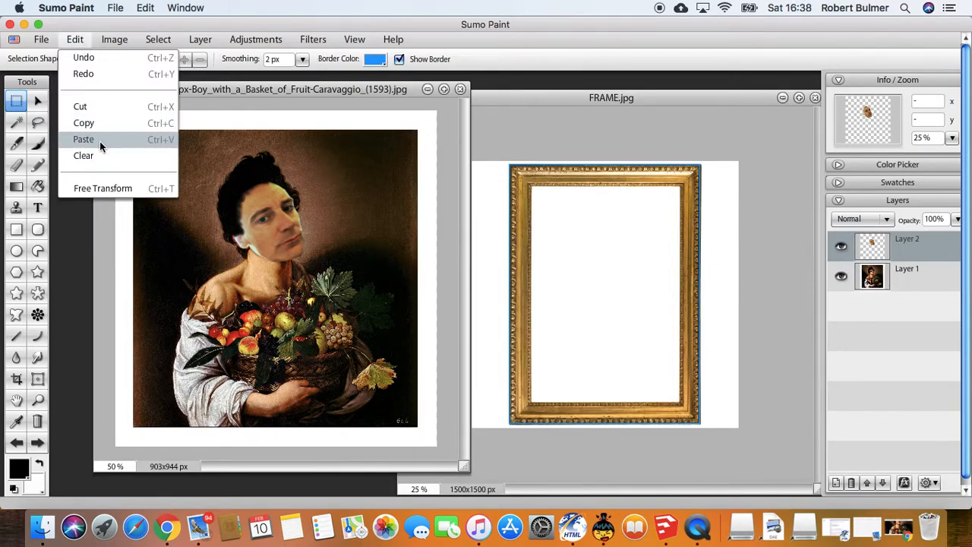
{"action": "left_click", "coordinate": [99, 140]}
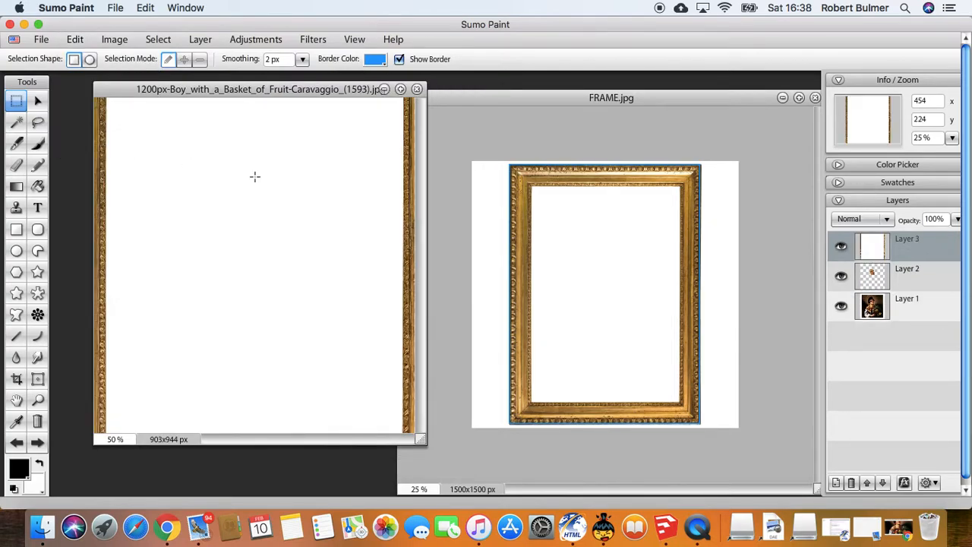
Move the pasted frame and scale it down with Free Transform so the whole frame is centred over the painting.
{"action": "left_click", "coordinate": [38, 100]}
{"action": "left_click_drag", "start_coordinate": [174, 163], "coordinate": [220, 260]}
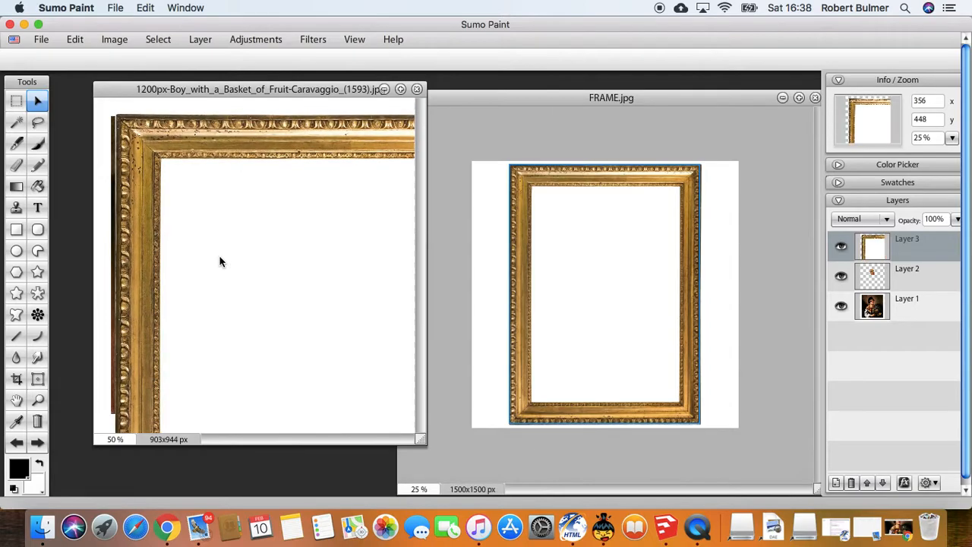
{"action": "left_click", "coordinate": [75, 40]}
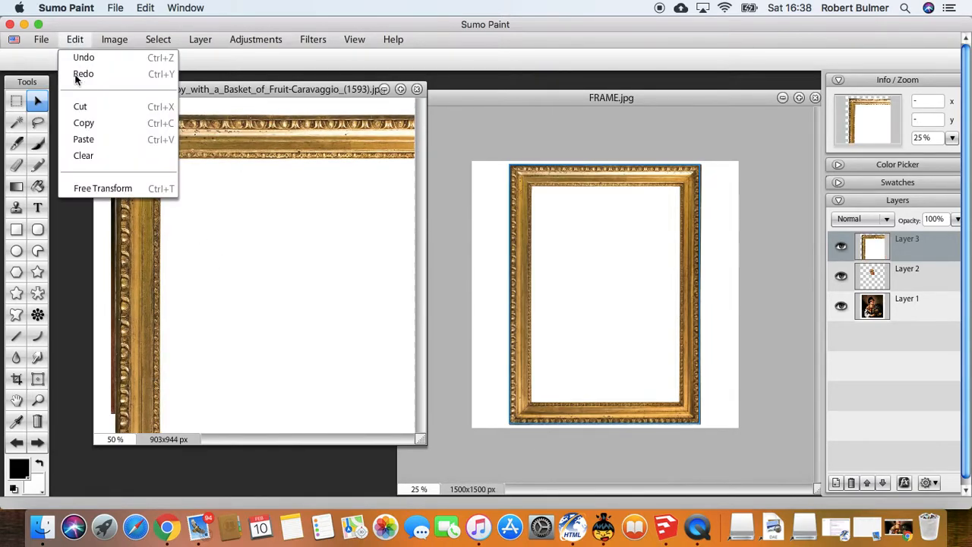
{"action": "left_click", "coordinate": [101, 187]}
{"action": "mouse_move", "coordinate": [115, 115]}
{"action": "left_mouse_down"}
{"action": "mouse_move", "coordinate": [170, 190]}
{"action": "mouse_move", "coordinate": [252, 175]}
{"action": "mouse_move", "coordinate": [187, 210]}
{"action": "mouse_move", "coordinate": [191, 217]}
{"action": "mouse_move", "coordinate": [179, 179]}
{"action": "mouse_move", "coordinate": [193, 219]}
{"action": "mouse_move", "coordinate": [225, 243]}
{"action": "mouse_move", "coordinate": [211, 174]}
{"action": "mouse_move", "coordinate": [154, 173]}
{"action": "mouse_move", "coordinate": [169, 186]}
{"action": "left_mouse_up"}
{"action": "left_click_drag", "start_coordinate": [215, 213], "coordinate": [172, 142]}
{"action": "mouse_move", "coordinate": [123, 116]}
{"action": "left_mouse_down"}
{"action": "mouse_move", "coordinate": [143, 157]}
{"action": "mouse_move", "coordinate": [134, 147]}
{"action": "left_mouse_up"}
{"action": "mouse_move", "coordinate": [185, 217]}
{"action": "left_mouse_down"}
{"action": "mouse_move", "coordinate": [184, 177]}
{"action": "mouse_move", "coordinate": [175, 185]}
{"action": "left_mouse_up"}
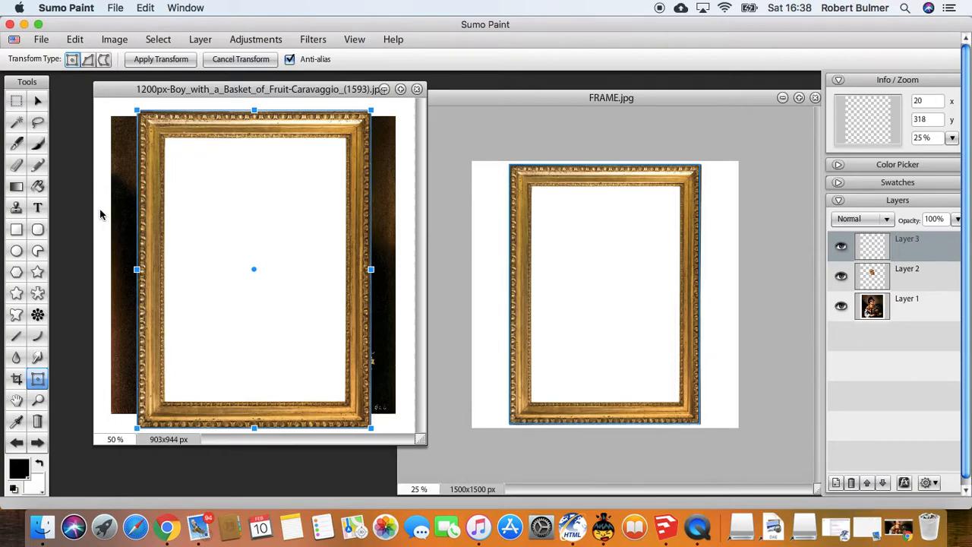
{"action": "left_click", "coordinate": [15, 100]}
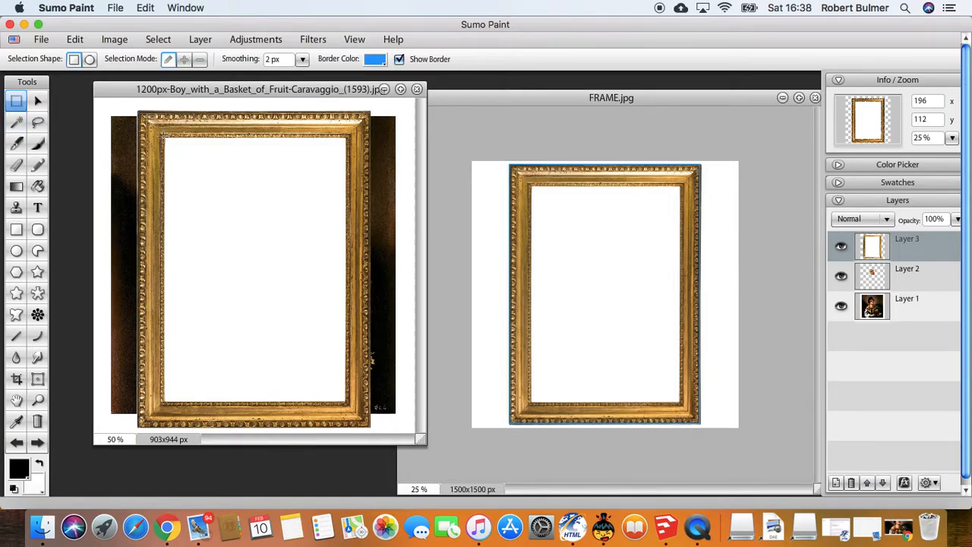
Select the white area inside the frame with the Magic Wand at 10% tolerance, delete it and deselect.
{"action": "left_click_drag", "start_coordinate": [163, 136], "coordinate": [345, 403]}
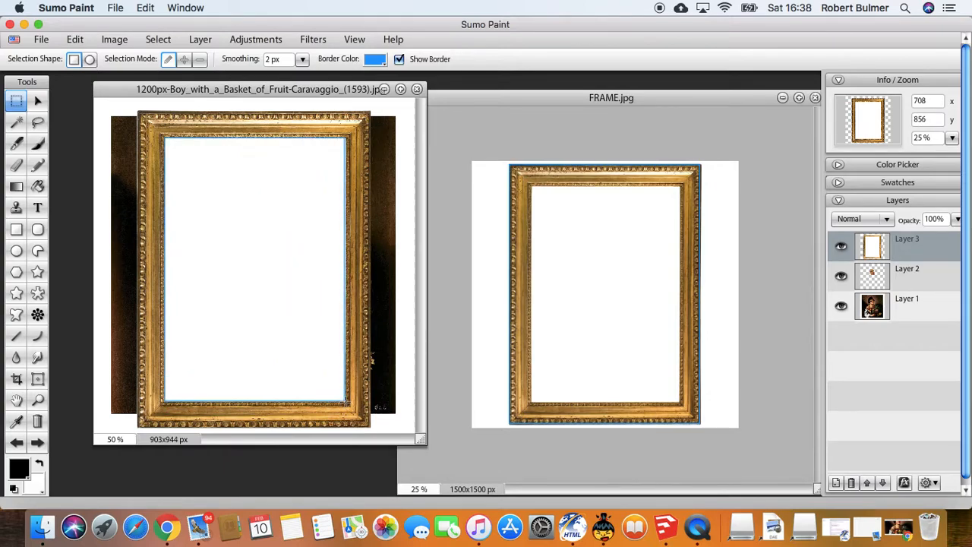
{"action": "left_click", "coordinate": [16, 121]}
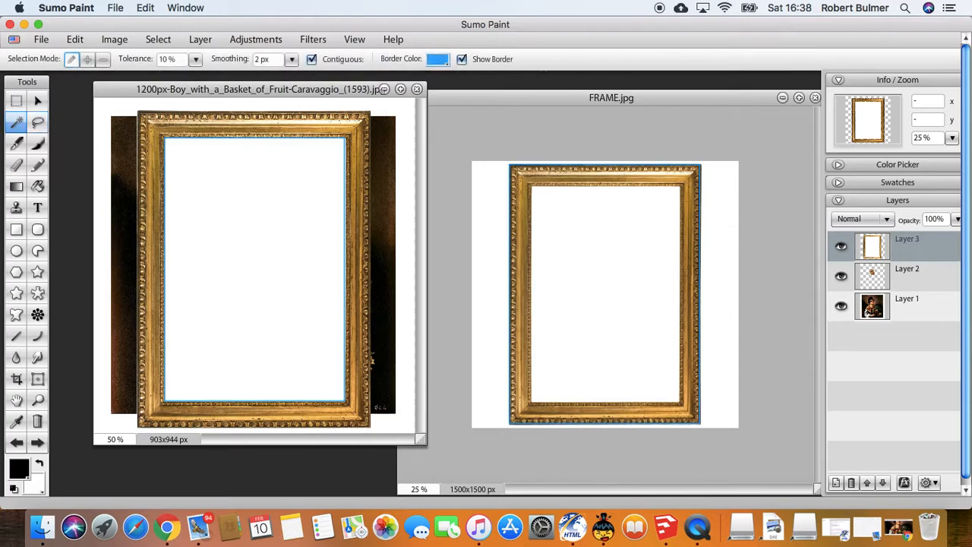
{"action": "left_click", "coordinate": [186, 220]}
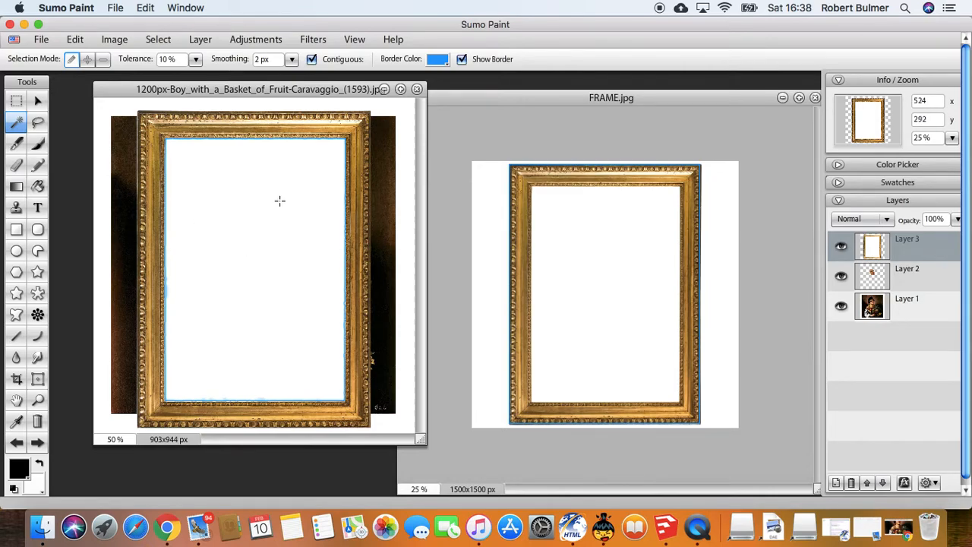
{"action": "left_click", "coordinate": [17, 99]}
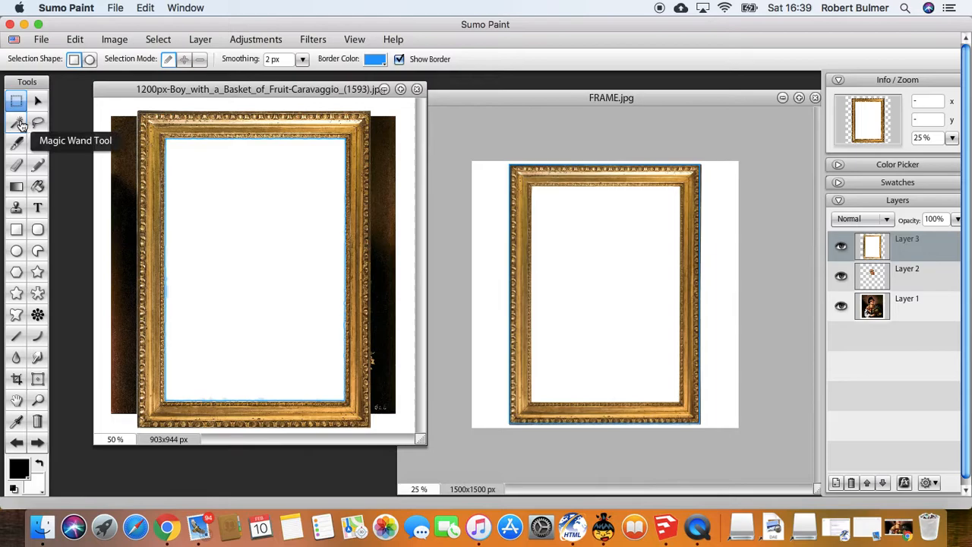
{"action": "left_click", "coordinate": [16, 122]}
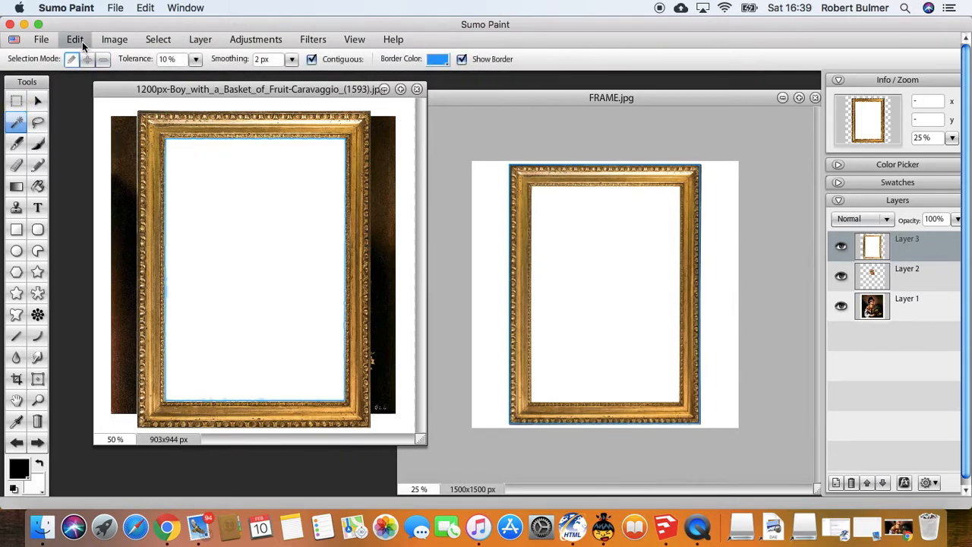
{"action": "key", "text": "Delete"}
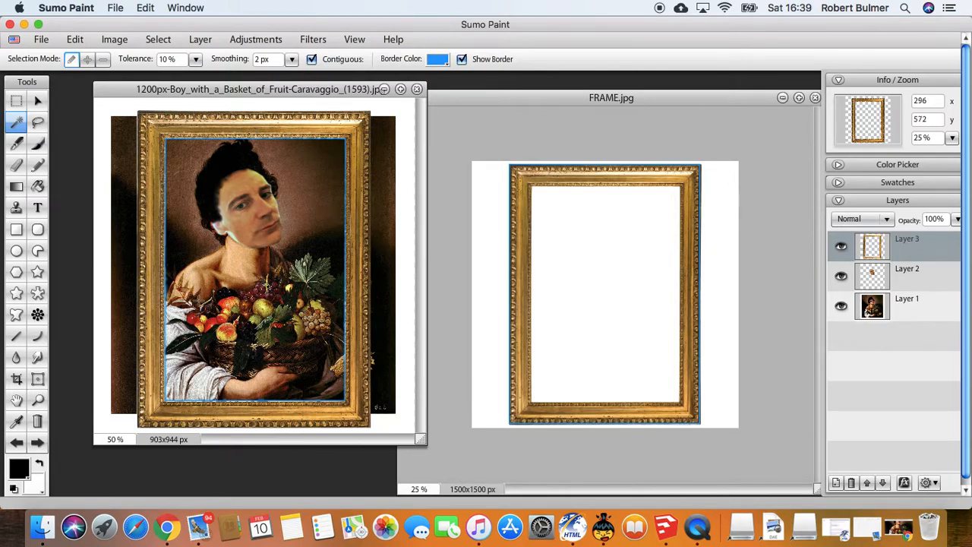
{"action": "left_click", "coordinate": [16, 100]}
{"action": "left_click", "coordinate": [115, 175]}
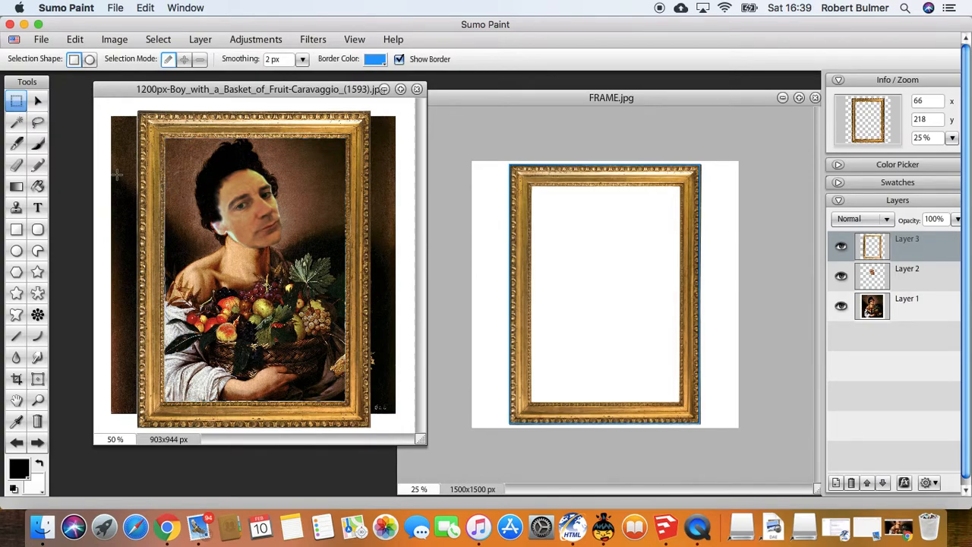
Enlarge the frame slightly with Free Transform and reposition it around the portrait, keeping it inside the canvas.
{"action": "left_click", "coordinate": [39, 103]}
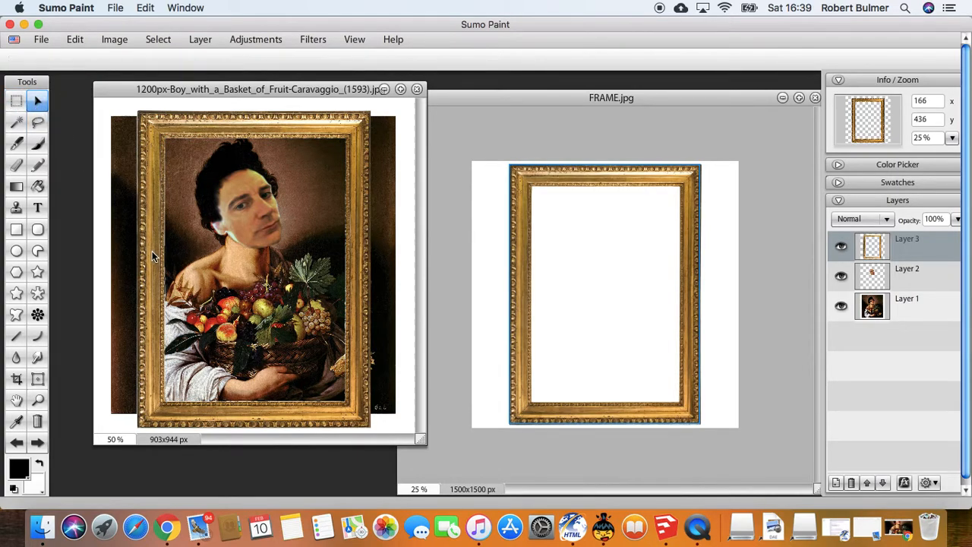
{"action": "mouse_move", "coordinate": [151, 253]}
{"action": "left_mouse_down"}
{"action": "mouse_move", "coordinate": [150, 225]}
{"action": "mouse_move", "coordinate": [150, 241]}
{"action": "left_mouse_up"}
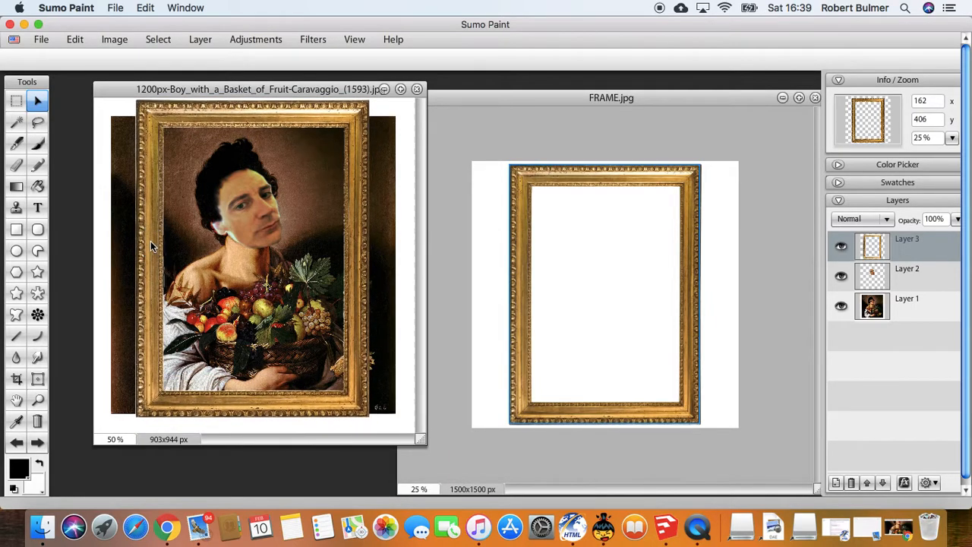
{"action": "left_click", "coordinate": [77, 43]}
{"action": "left_click", "coordinate": [119, 187]}
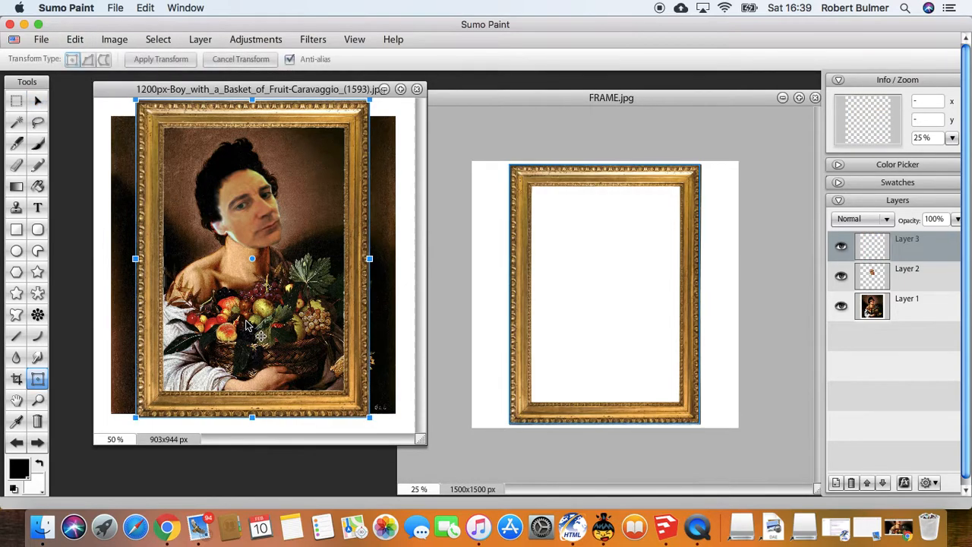
{"action": "left_click_drag", "start_coordinate": [370, 423], "coordinate": [375, 429]}
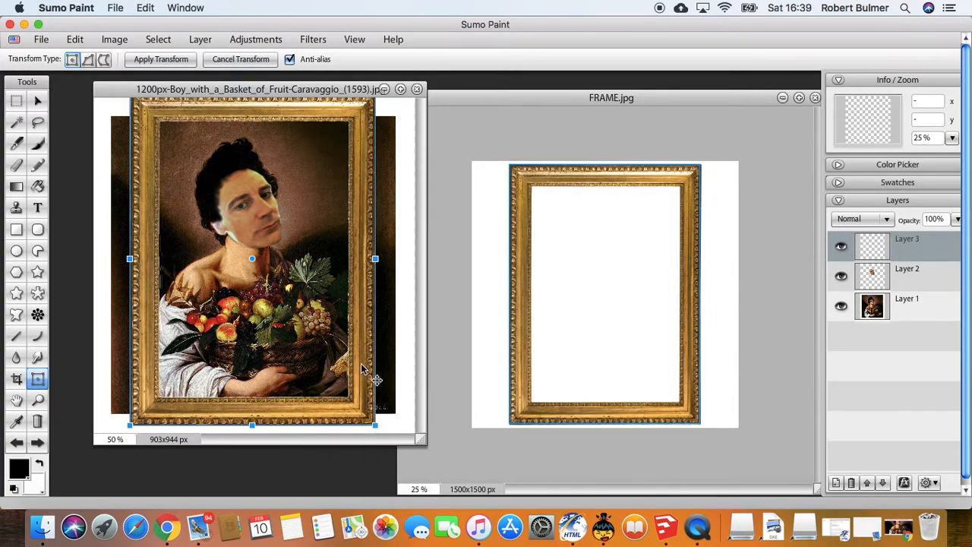
{"action": "left_click_drag", "start_coordinate": [361, 365], "coordinate": [360, 373]}
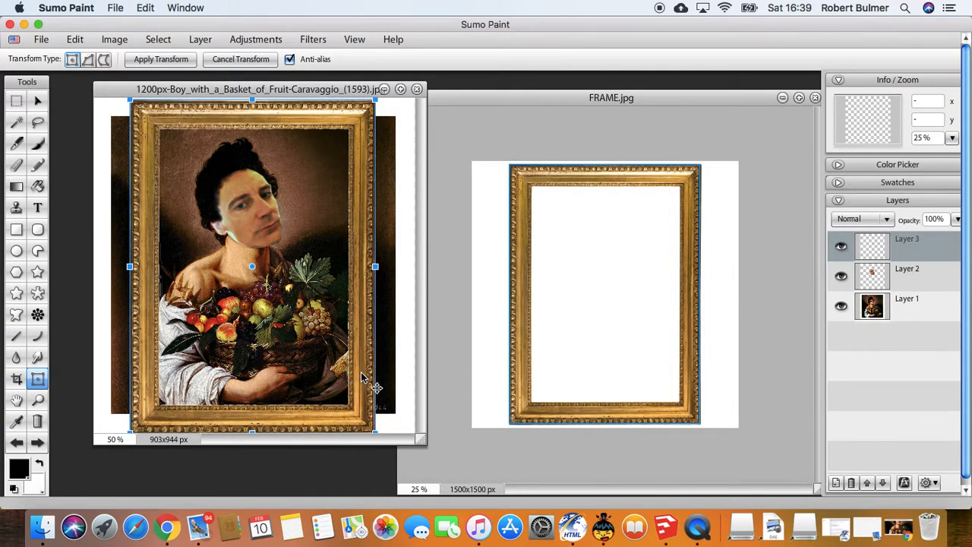
{"action": "left_click_drag", "start_coordinate": [421, 443], "coordinate": [437, 461]}
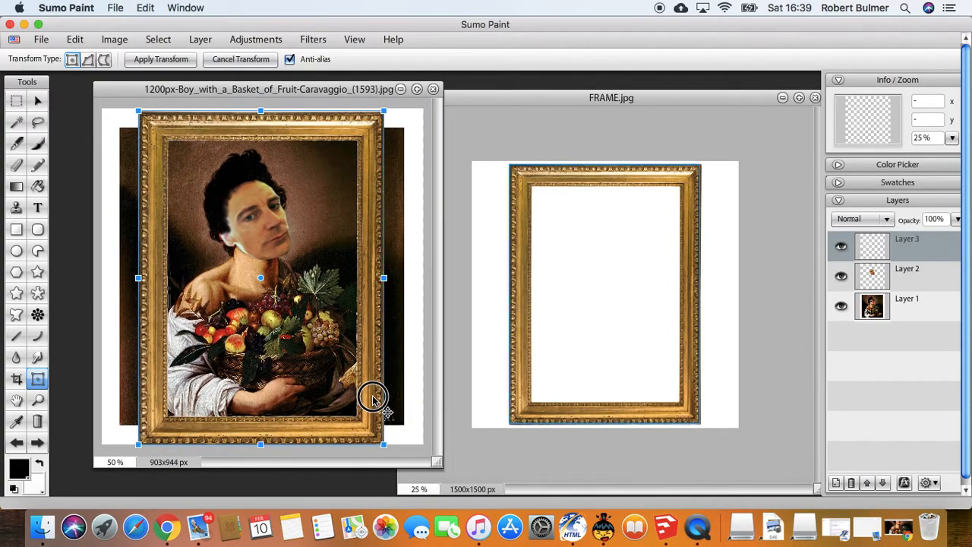
{"action": "left_click_drag", "start_coordinate": [373, 398], "coordinate": [373, 396]}
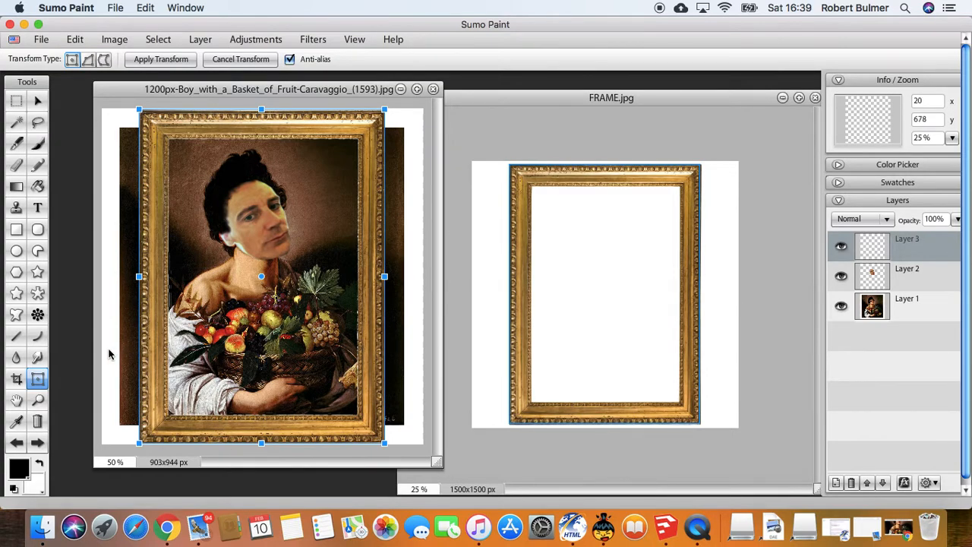
{"action": "left_click", "coordinate": [16, 99]}
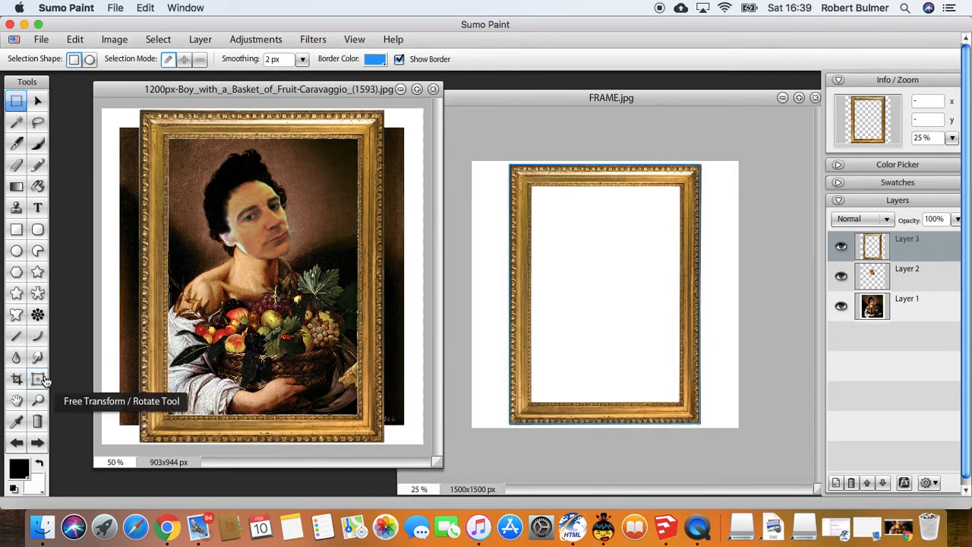
Crop the painting to the frame's outer edges, 682 × 928 px.
{"action": "left_click", "coordinate": [17, 378]}
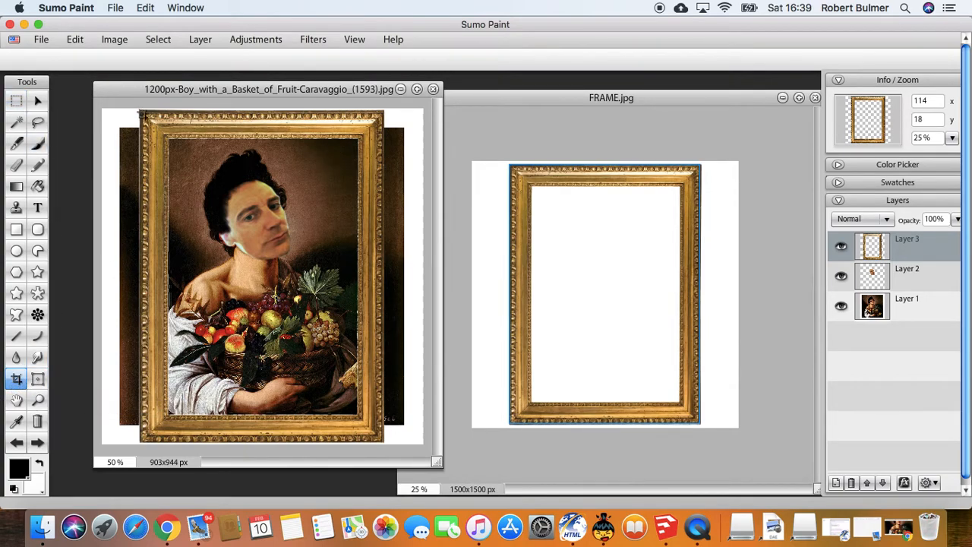
{"action": "left_click_drag", "start_coordinate": [139, 113], "coordinate": [383, 442]}
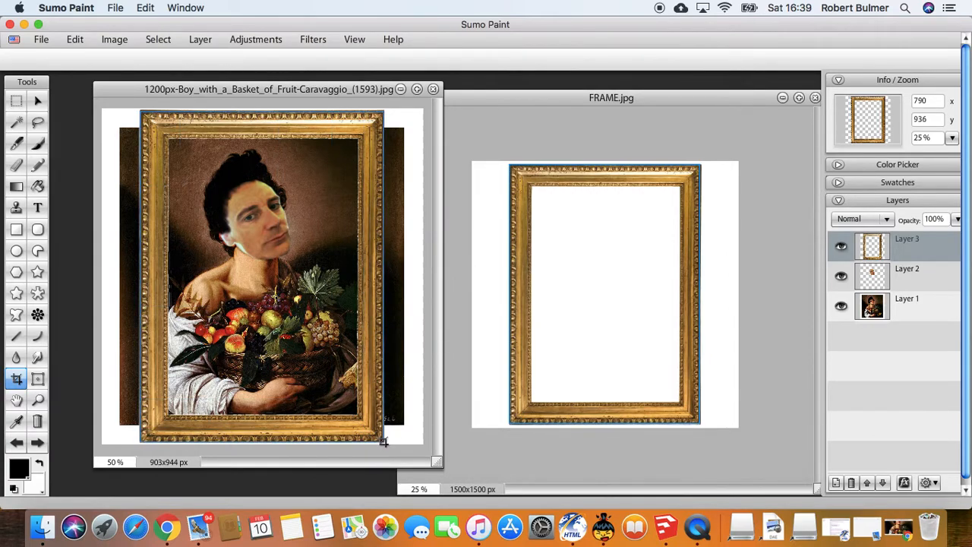
{"action": "key", "text": "Return"}
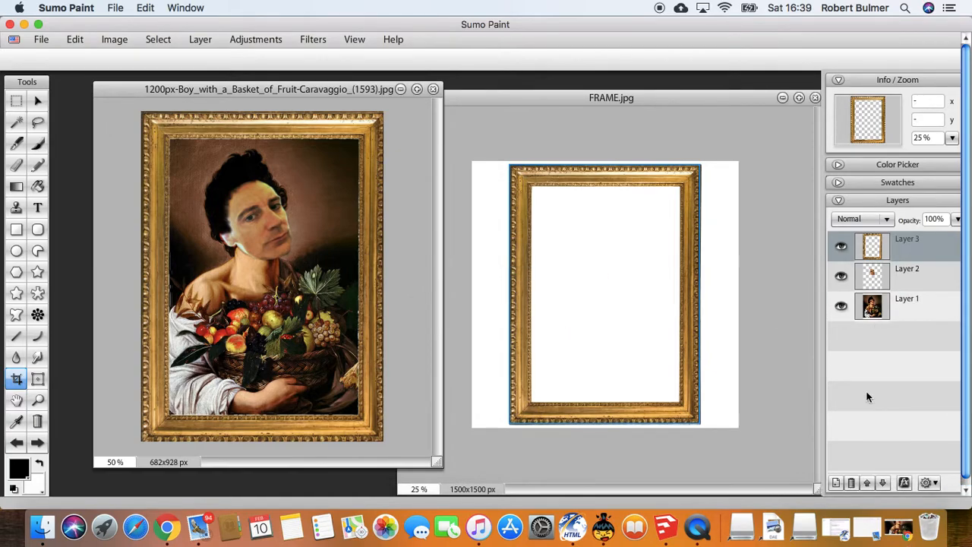
Add a new layer above the frame and give the Rectangle tool a linear gradient fill with the yellow-gold metallic preset.
{"action": "left_click", "coordinate": [835, 484]}
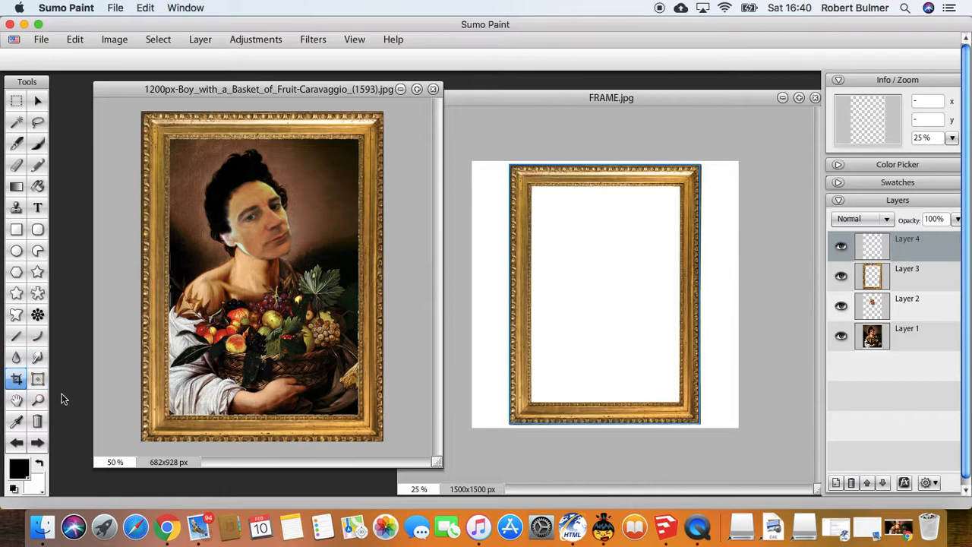
{"action": "left_click", "coordinate": [17, 231]}
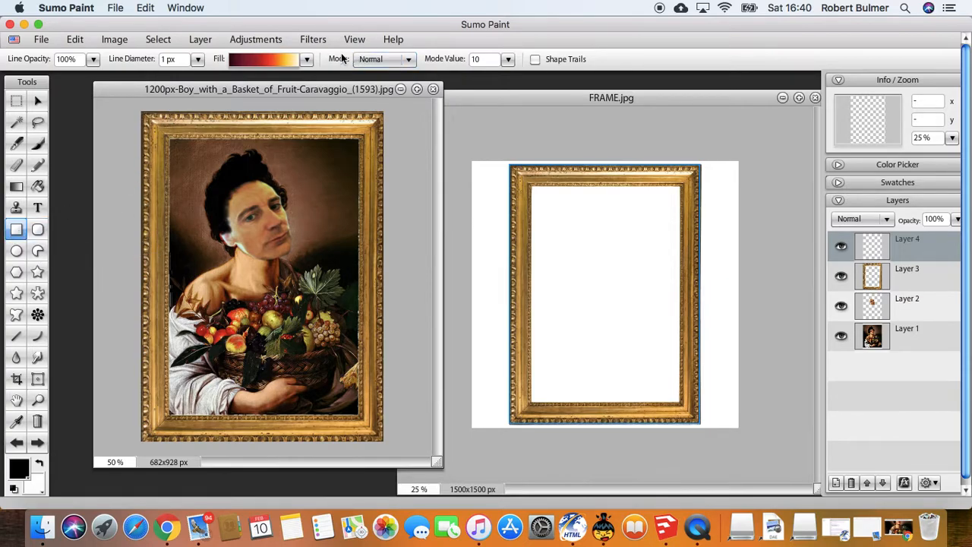
{"action": "left_click", "coordinate": [308, 60]}
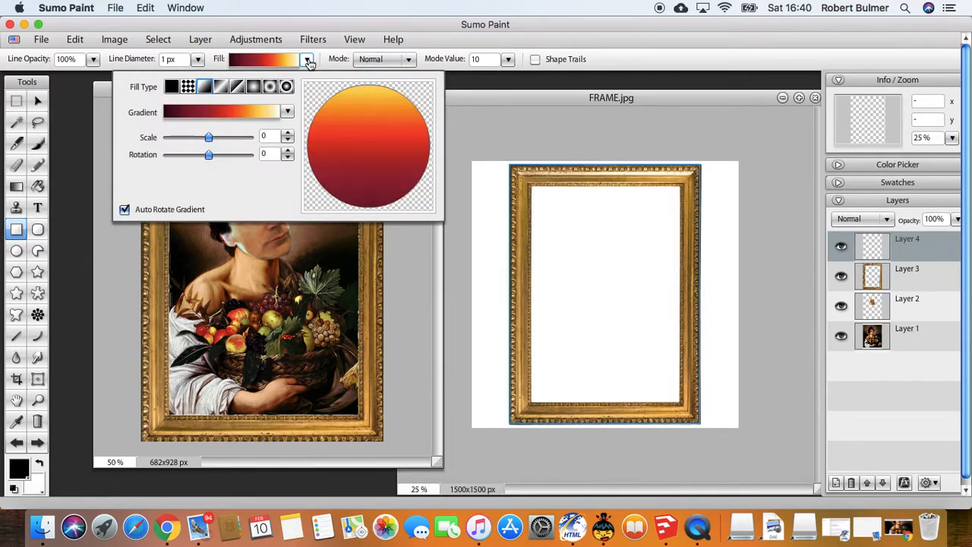
{"action": "left_click", "coordinate": [223, 89]}
{"action": "left_click", "coordinate": [256, 87]}
{"action": "left_click", "coordinate": [286, 86]}
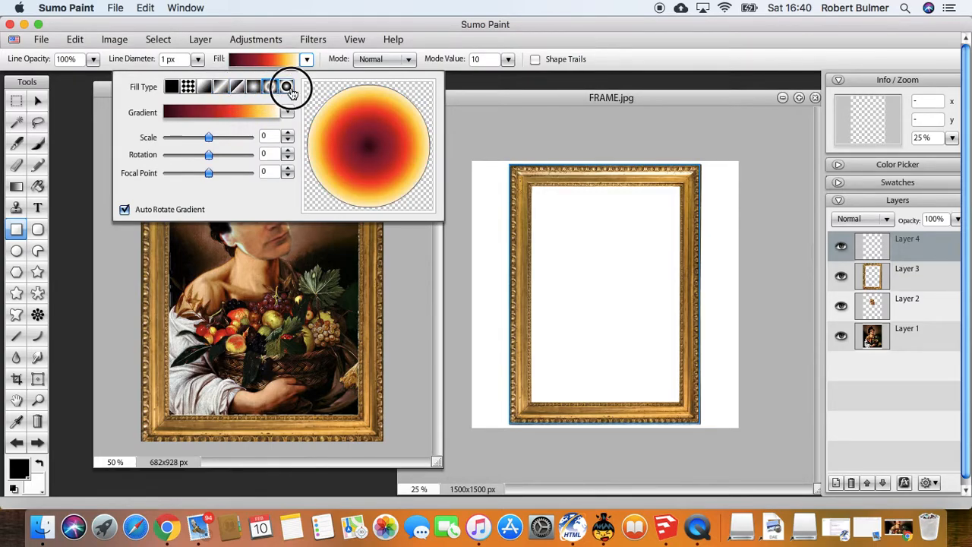
{"action": "left_click", "coordinate": [202, 89]}
{"action": "left_click", "coordinate": [264, 120]}
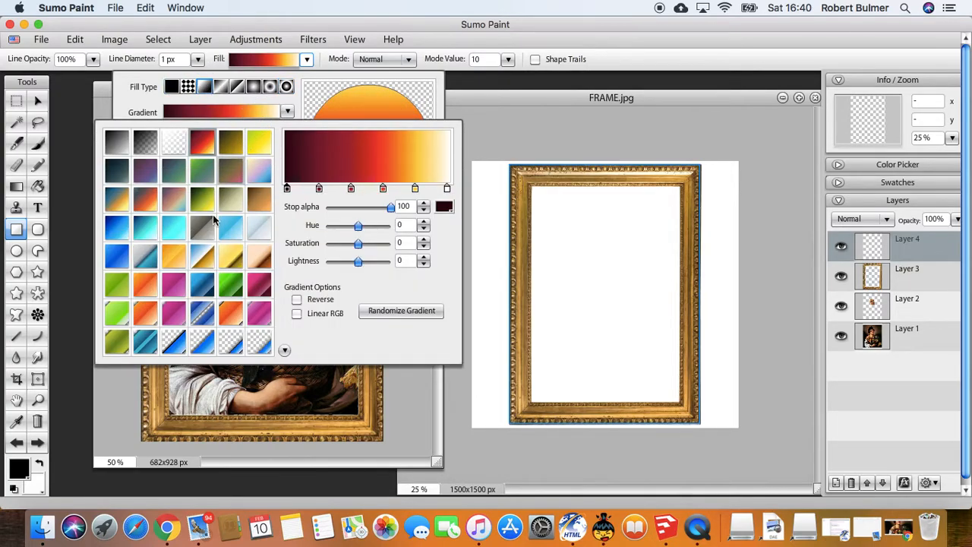
{"action": "left_click", "coordinate": [232, 261]}
{"action": "left_click", "coordinate": [259, 259]}
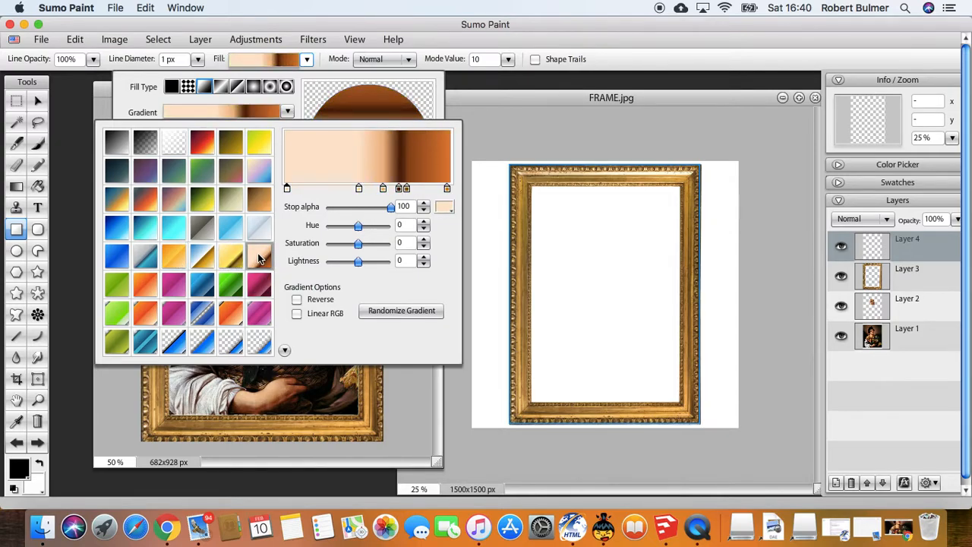
{"action": "left_click", "coordinate": [233, 261]}
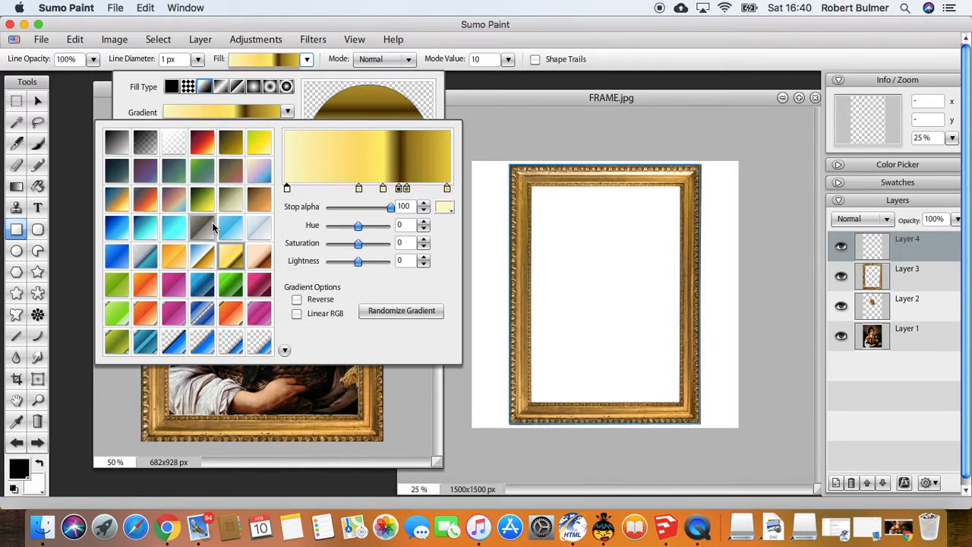
Set the fill back to the plain linear gradient and draw a wide gold rectangle over the lower edge of the portrait's frame.
{"action": "left_click", "coordinate": [126, 99]}
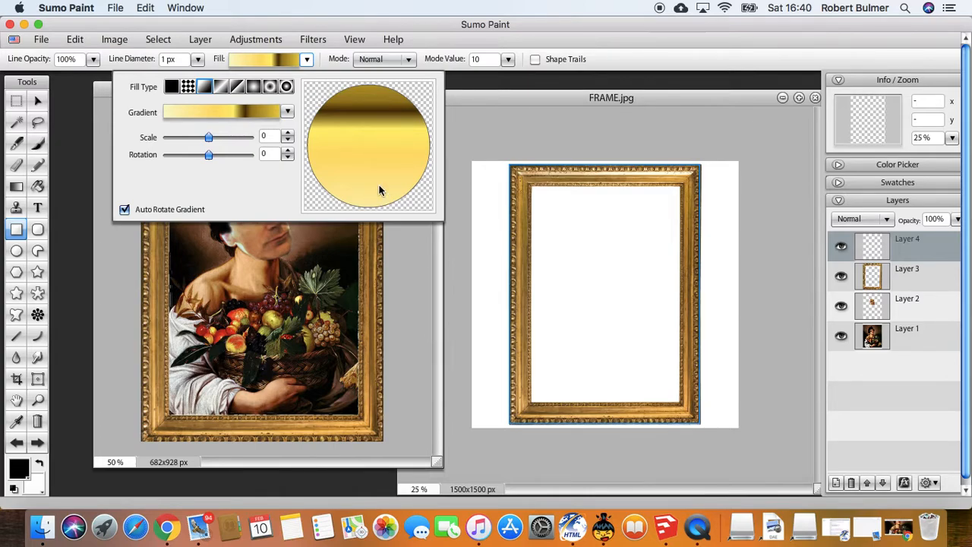
{"action": "left_click", "coordinate": [270, 87]}
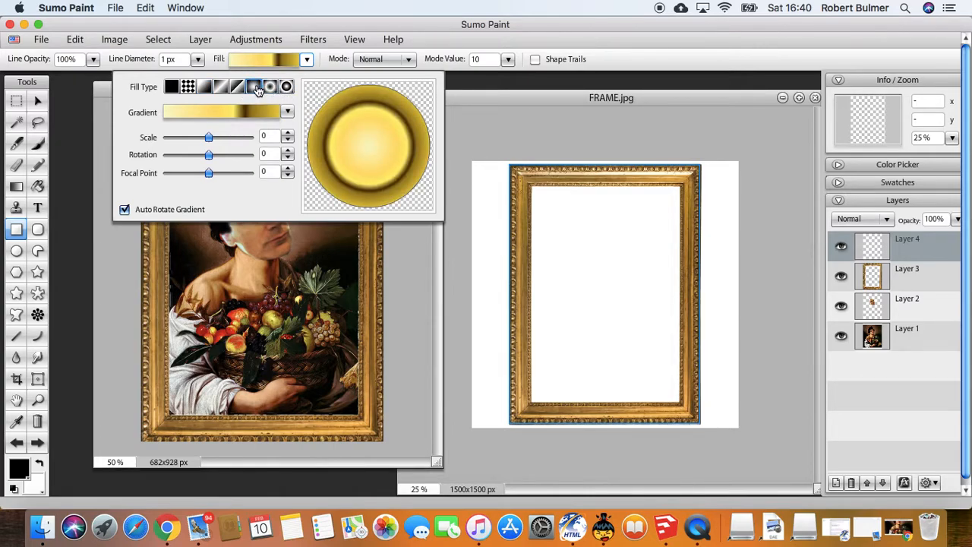
{"action": "left_click", "coordinate": [235, 88]}
{"action": "left_click", "coordinate": [221, 89]}
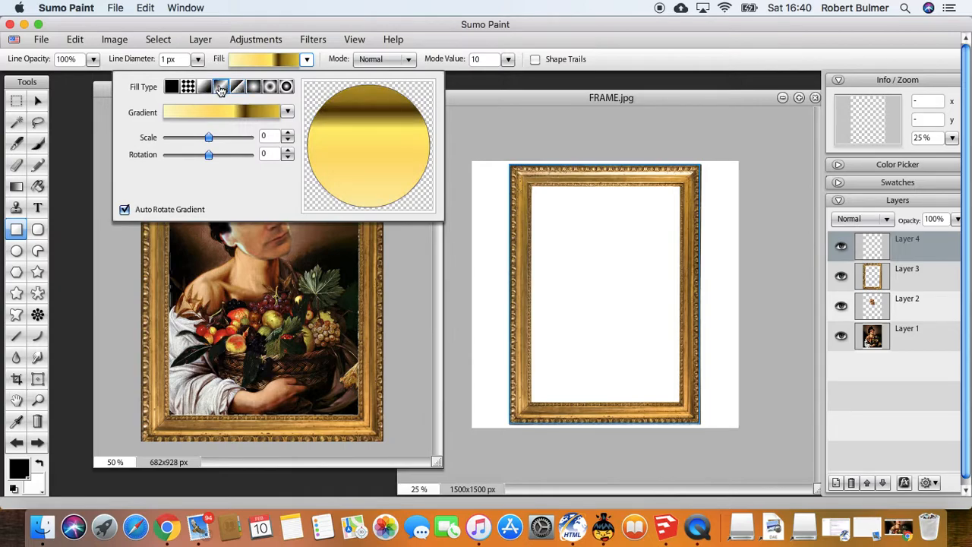
{"action": "left_click", "coordinate": [205, 88]}
{"action": "mouse_move", "coordinate": [182, 408]}
{"action": "left_mouse_down"}
{"action": "mouse_move", "coordinate": [357, 447]}
{"action": "mouse_move", "coordinate": [343, 432]}
{"action": "mouse_move", "coordinate": [346, 440]}
{"action": "left_mouse_up"}
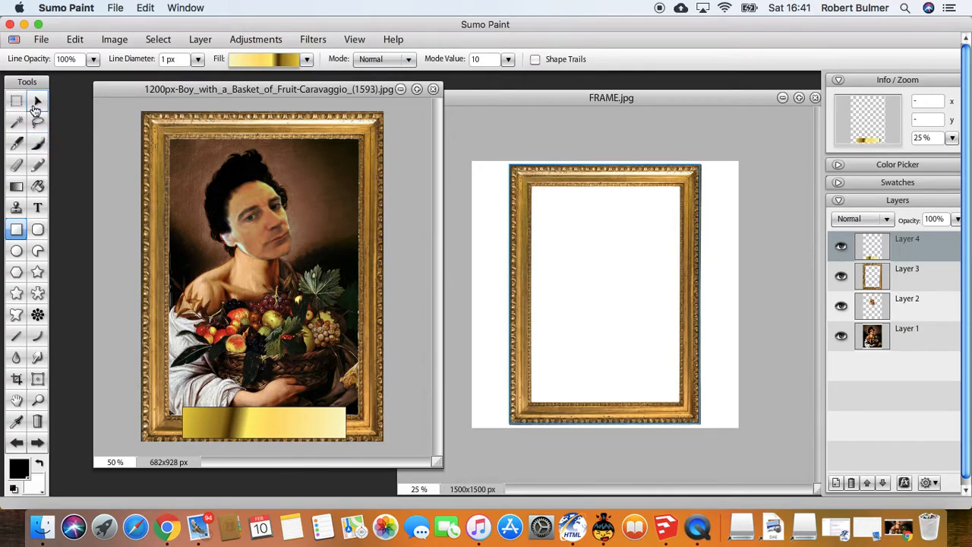
Warm the gold rectangle on Layer 4 with a Color Temperature adjustment of 49.
{"action": "double_click", "coordinate": [930, 250]}
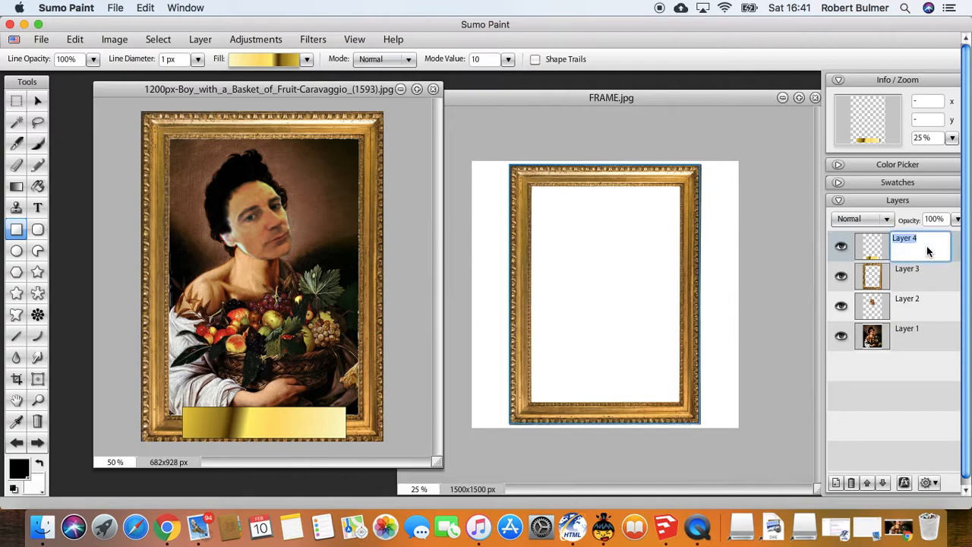
{"action": "left_click", "coordinate": [246, 39]}
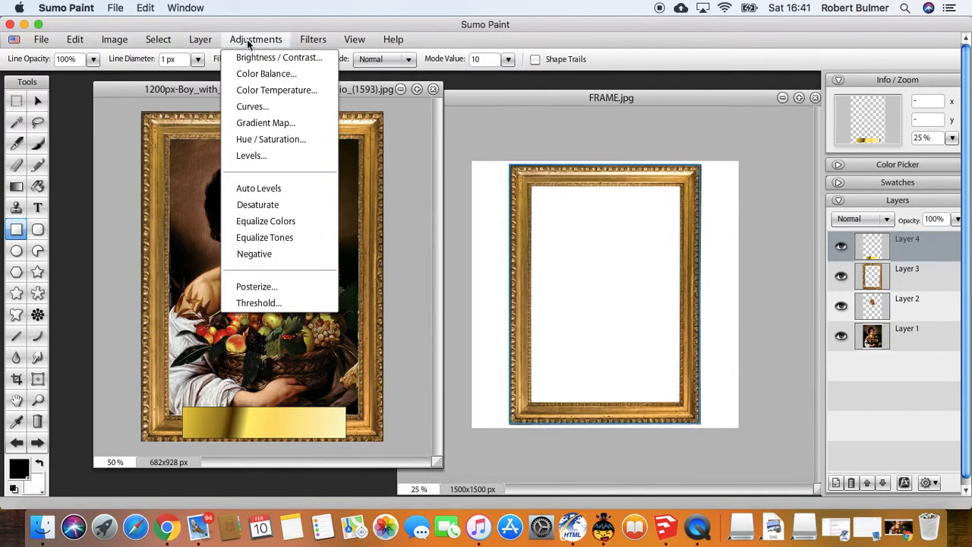
{"action": "left_click", "coordinate": [288, 91]}
{"action": "left_click_drag", "start_coordinate": [486, 291], "coordinate": [528, 296]}
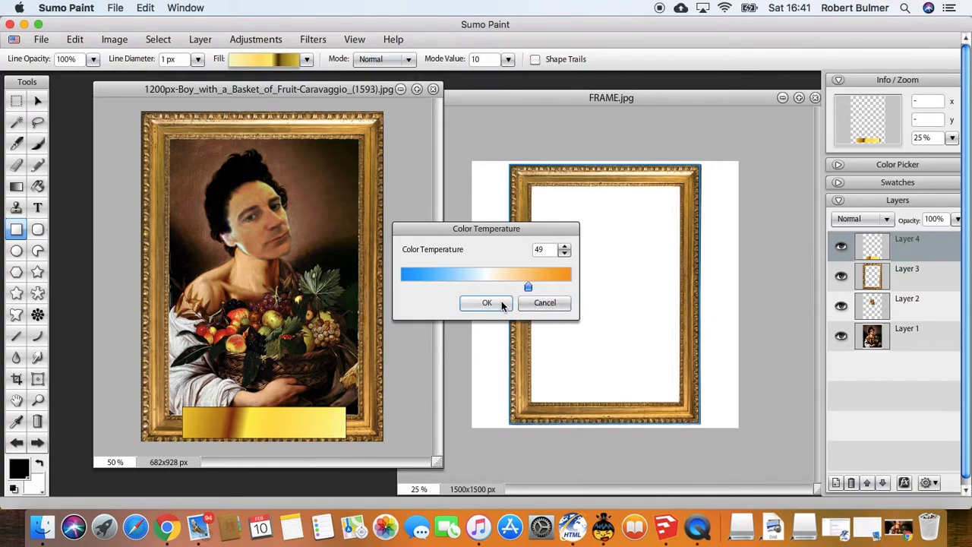
{"action": "left_click", "coordinate": [487, 303]}
{"action": "left_click", "coordinate": [229, 39]}
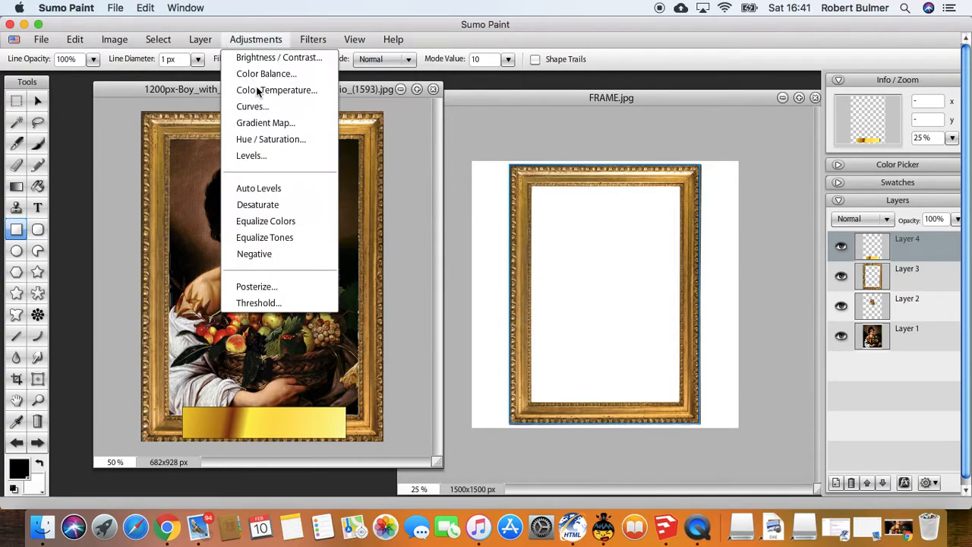
{"action": "left_click", "coordinate": [271, 89]}
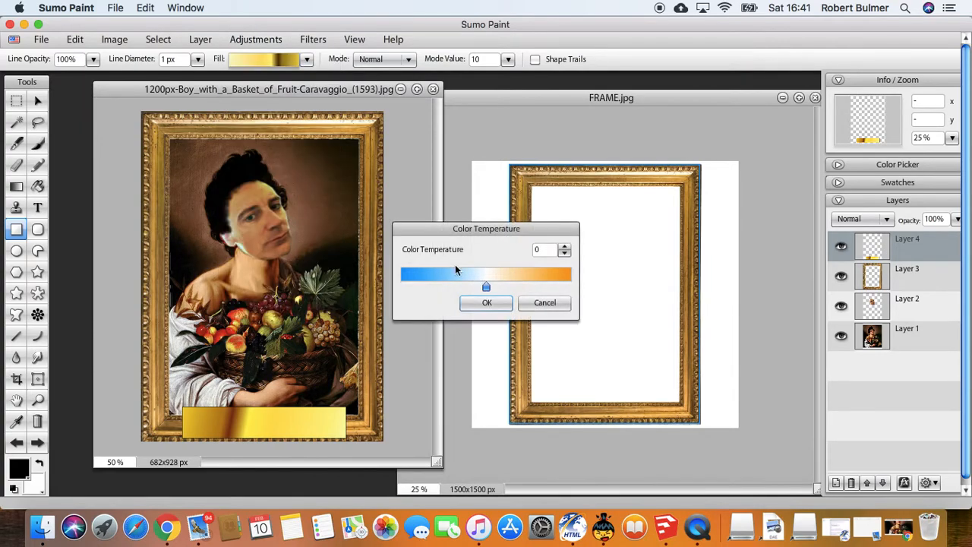
{"action": "left_click", "coordinate": [487, 303]}
Raise the blue, green and red offsets of the gold rectangle slightly with a Color Balance adjustment.
{"action": "left_click", "coordinate": [256, 39]}
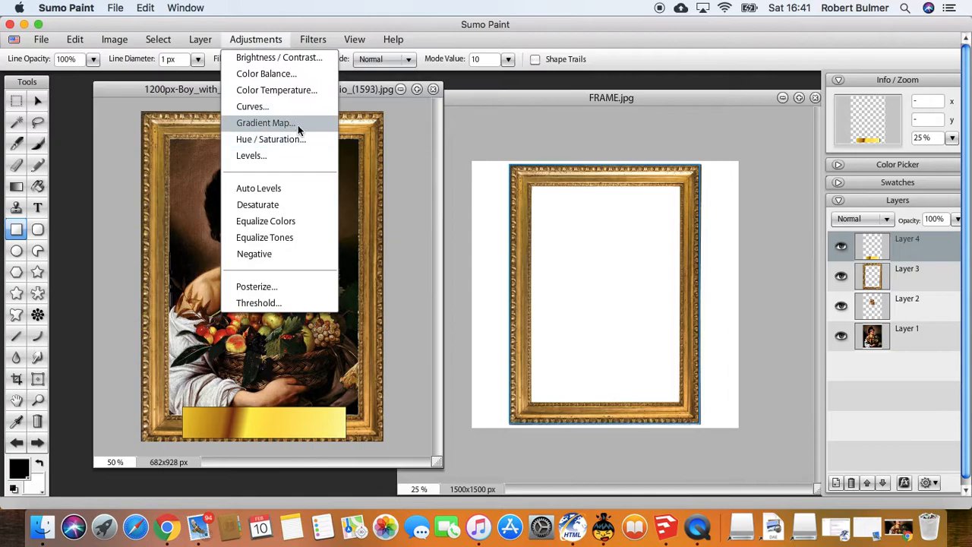
{"action": "left_click", "coordinate": [273, 74]}
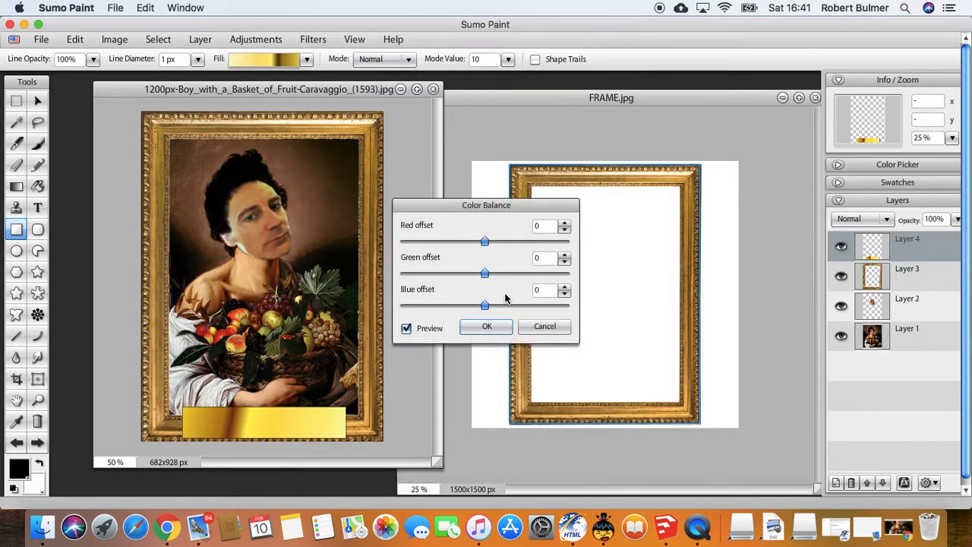
{"action": "mouse_move", "coordinate": [486, 307]}
{"action": "left_mouse_down"}
{"action": "mouse_move", "coordinate": [455, 309]}
{"action": "mouse_move", "coordinate": [495, 313]}
{"action": "left_mouse_up"}
{"action": "mouse_move", "coordinate": [485, 276]}
{"action": "left_mouse_down"}
{"action": "mouse_move", "coordinate": [451, 271]}
{"action": "mouse_move", "coordinate": [509, 283]}
{"action": "mouse_move", "coordinate": [487, 276]}
{"action": "left_mouse_up"}
{"action": "mouse_move", "coordinate": [485, 241]}
{"action": "left_mouse_down"}
{"action": "mouse_move", "coordinate": [469, 244]}
{"action": "mouse_move", "coordinate": [519, 253]}
{"action": "mouse_move", "coordinate": [490, 251]}
{"action": "left_mouse_up"}
{"action": "left_click", "coordinate": [485, 325]}
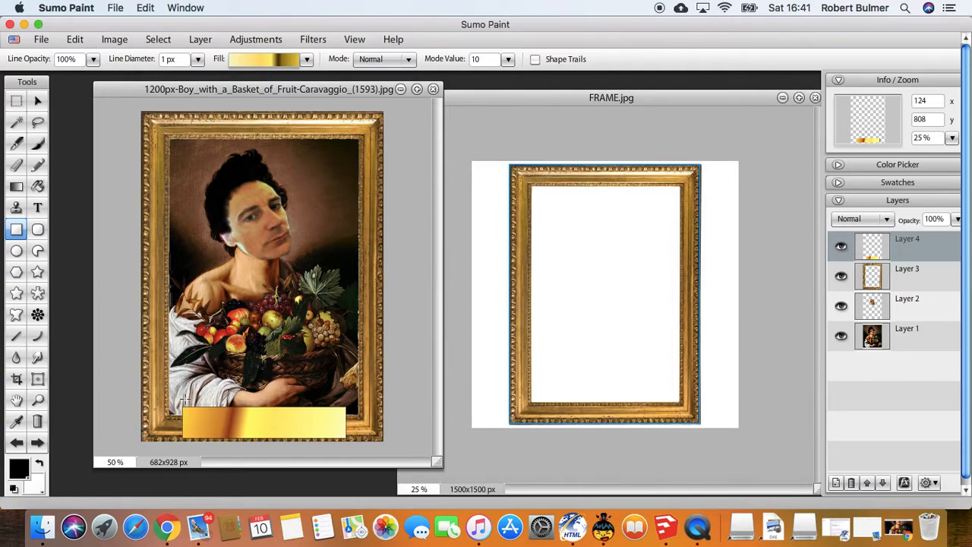
Add a text box on the gold rectangle with the Text tool and enter the sitter's title and surname.
{"action": "left_click", "coordinate": [44, 213]}
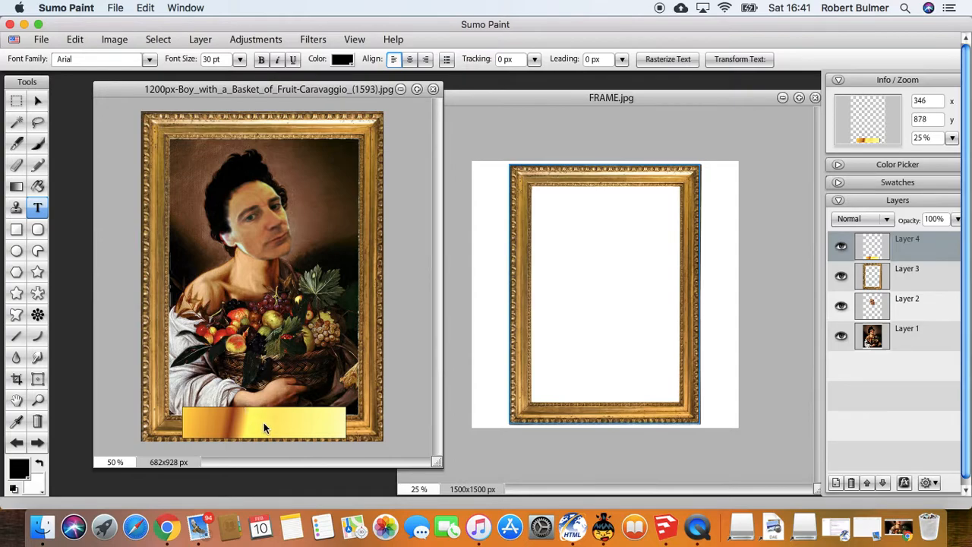
{"action": "left_click", "coordinate": [264, 423]}
{"action": "left_click_drag", "start_coordinate": [263, 425], "coordinate": [195, 411]}
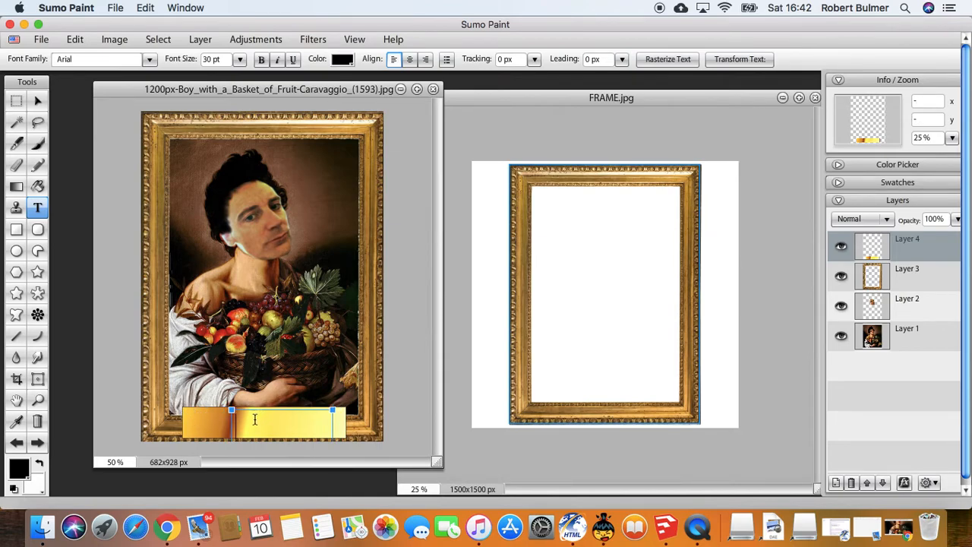
{"action": "left_click", "coordinate": [239, 58]}
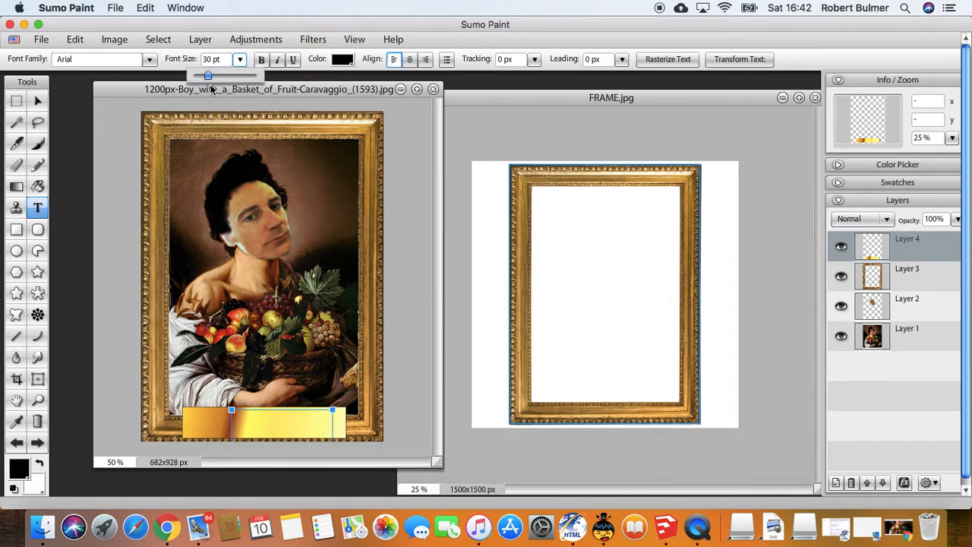
{"action": "left_click_drag", "start_coordinate": [208, 76], "coordinate": [202, 79]}
{"action": "left_click", "coordinate": [248, 422]}
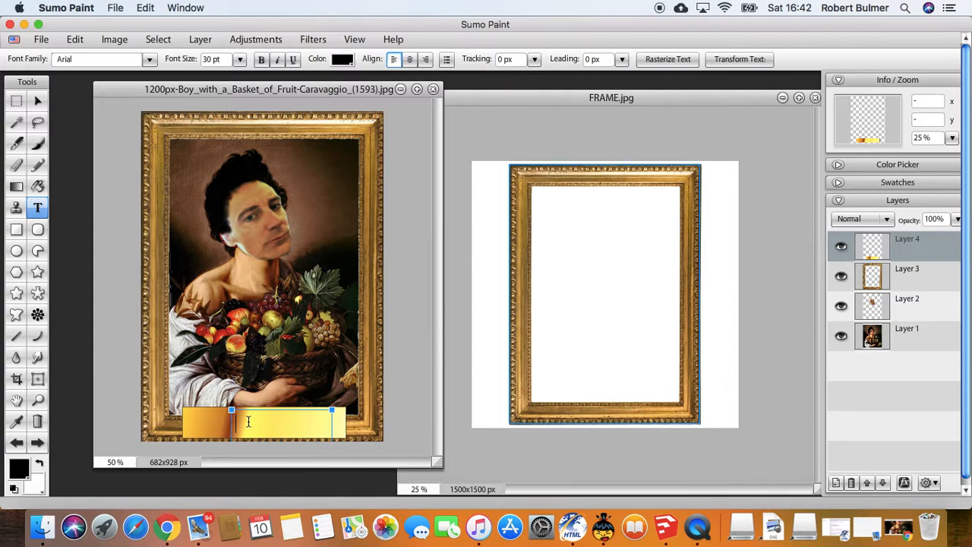
{"action": "type", "text": "m"}
{"action": "key", "text": "BackSpace"}
{"action": "type", "text": "Mr Bulmer"}
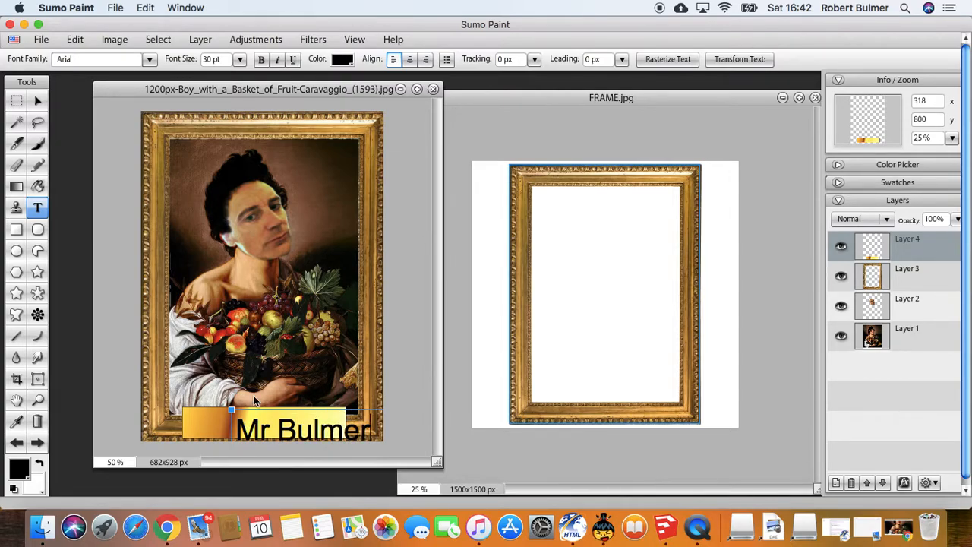
Set the font size of the name on the gold rectangle to 15 pt.
{"action": "left_click_drag", "start_coordinate": [238, 429], "coordinate": [376, 430]}
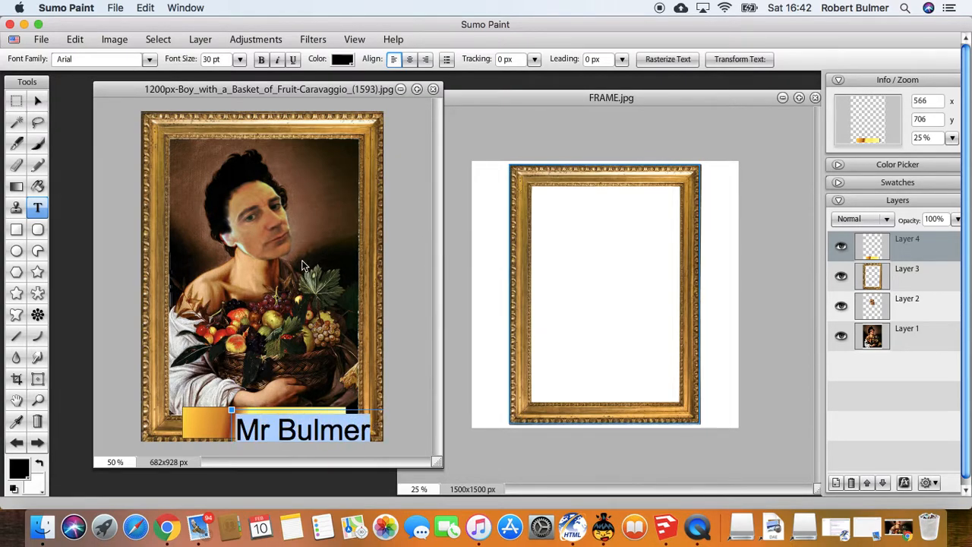
{"action": "left_click", "coordinate": [239, 61]}
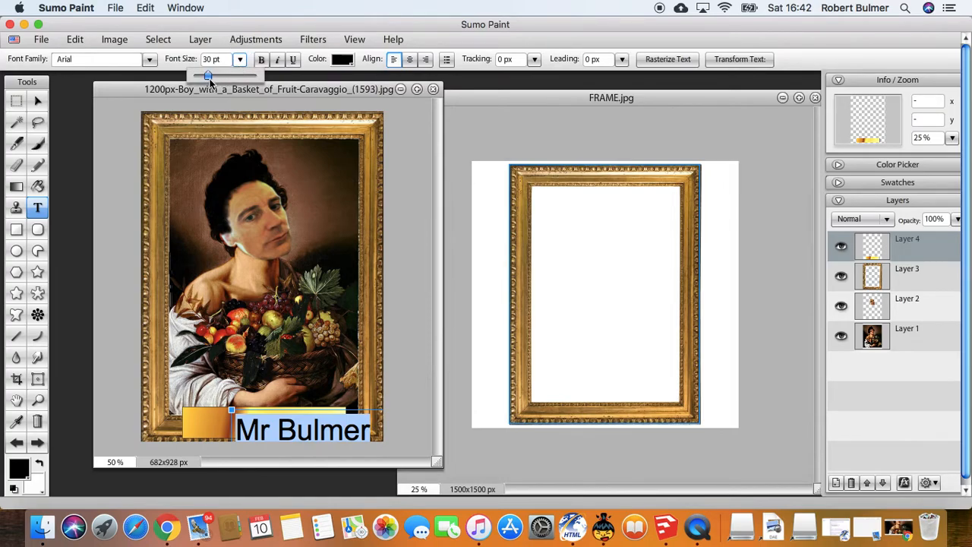
{"action": "left_click_drag", "start_coordinate": [224, 60], "coordinate": [195, 60]}
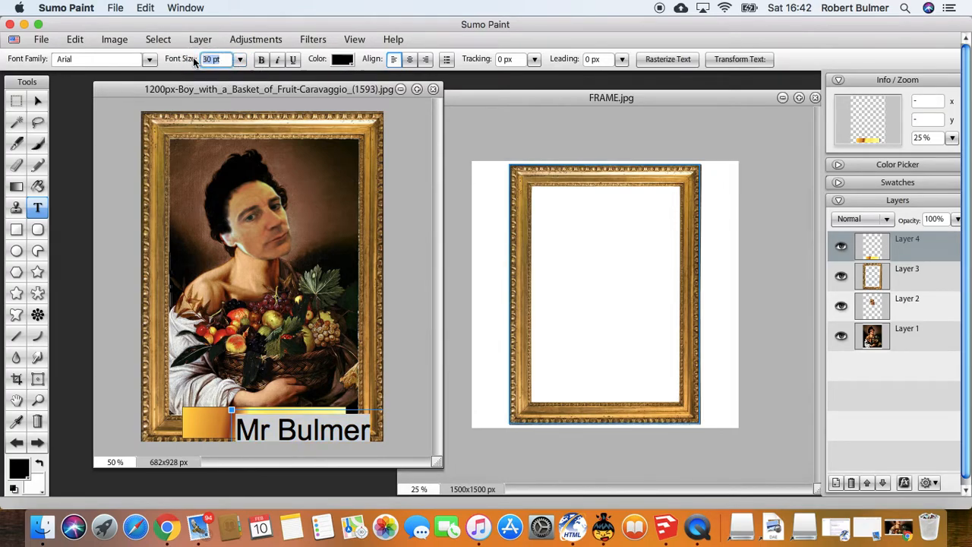
{"action": "type", "text": "15"}
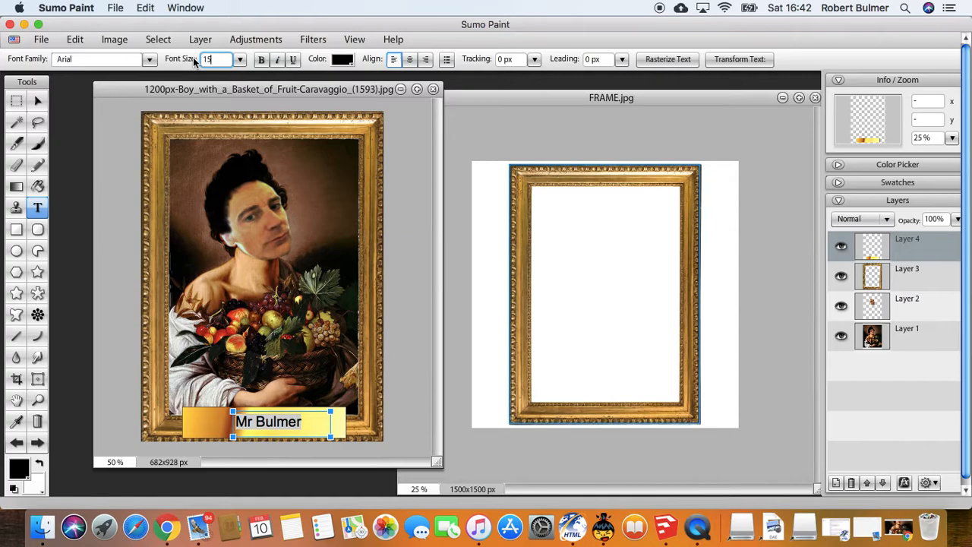
Append "- Caravaggio" after the name on the plate, switching briefly to Chrome to check the artist's spelling.
{"action": "left_click", "coordinate": [308, 422]}
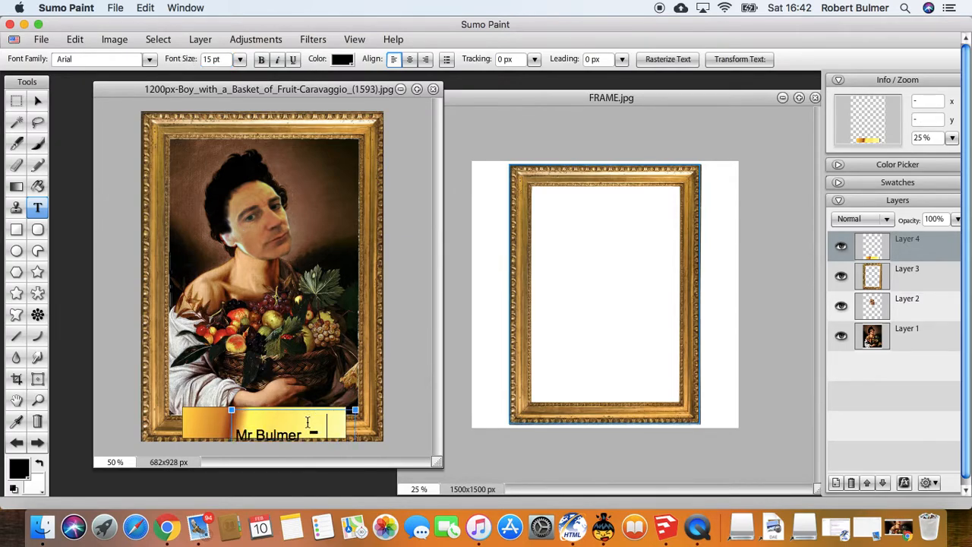
{"action": "key", "text": "BackSpace"}
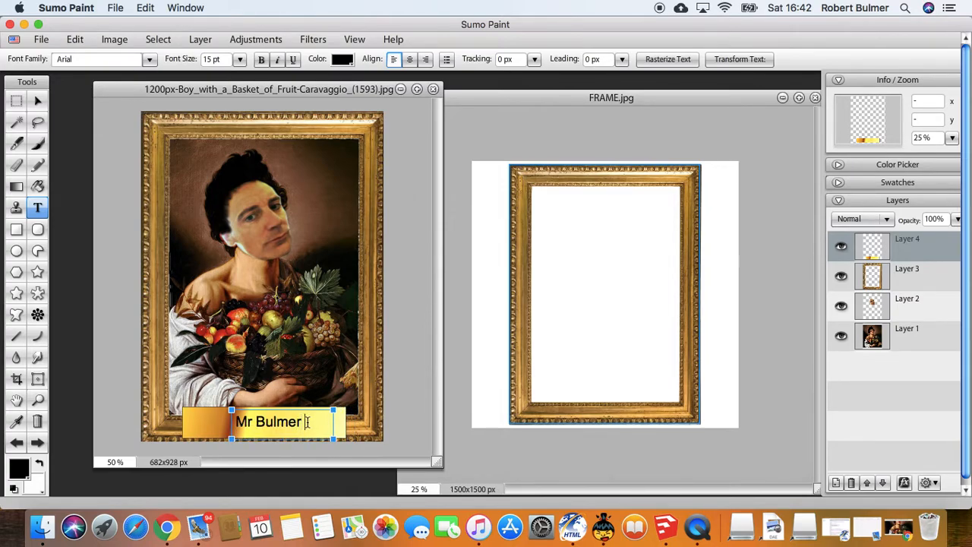
{"action": "type", "text": "- Carr"}
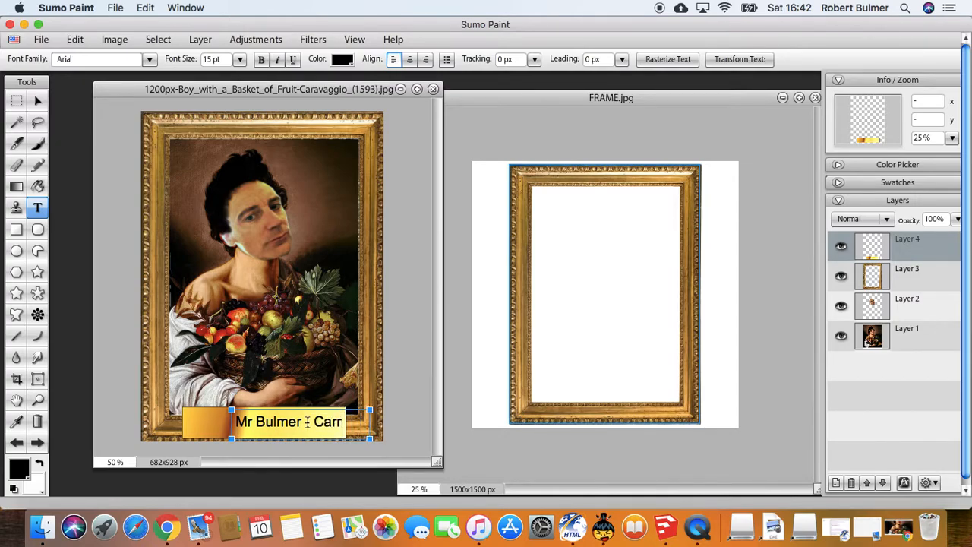
{"action": "key", "text": "BackSpace"}
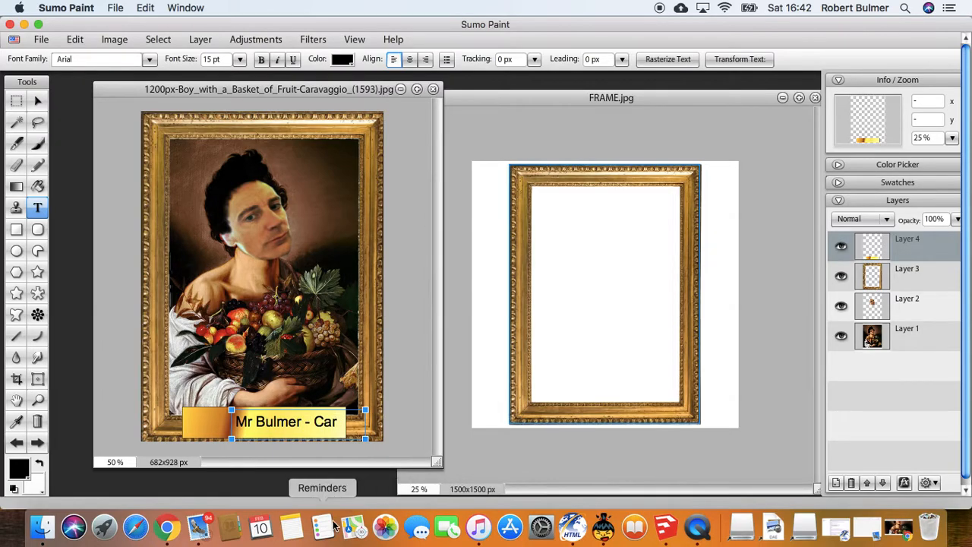
{"action": "left_click", "coordinate": [166, 527]}
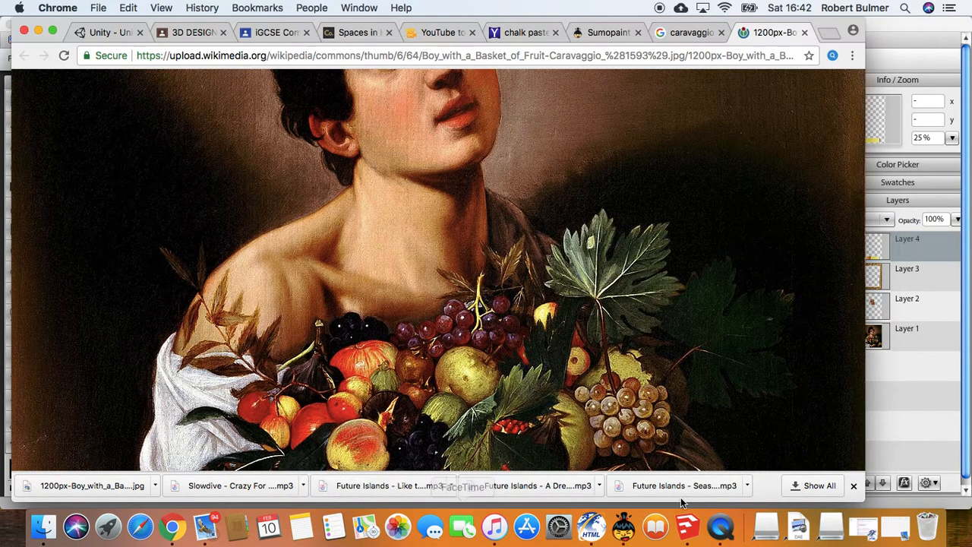
{"action": "left_click", "coordinate": [624, 526]}
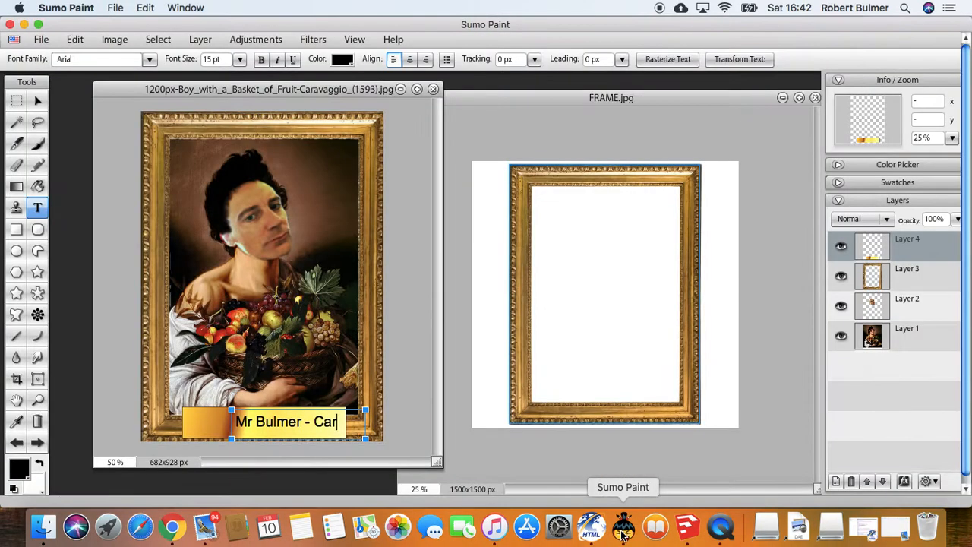
{"action": "type", "text": "a"}
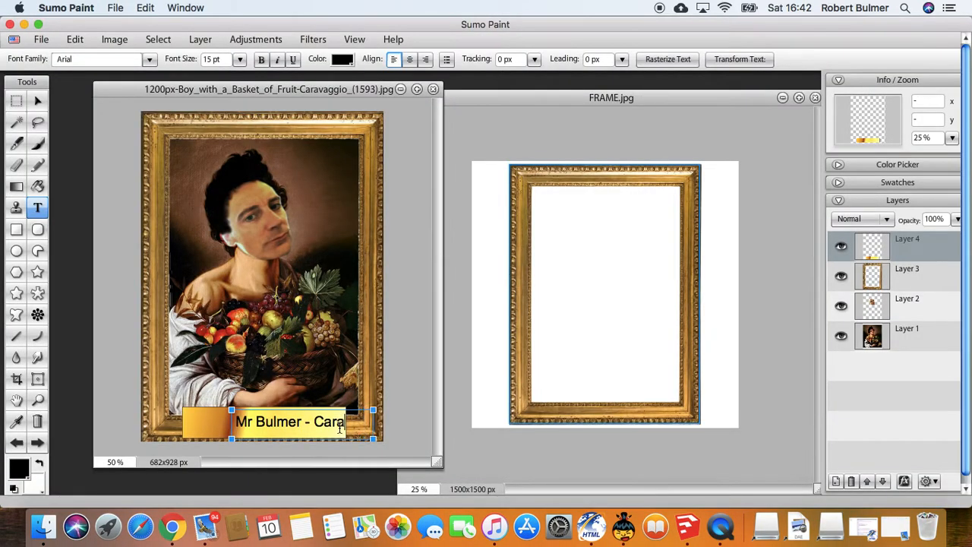
{"action": "type", "text": "ggi"}
{"action": "key", "text": "BackSpace"}
{"action": "key", "text": "BackSpace"}
{"action": "type", "text": "vagg"}
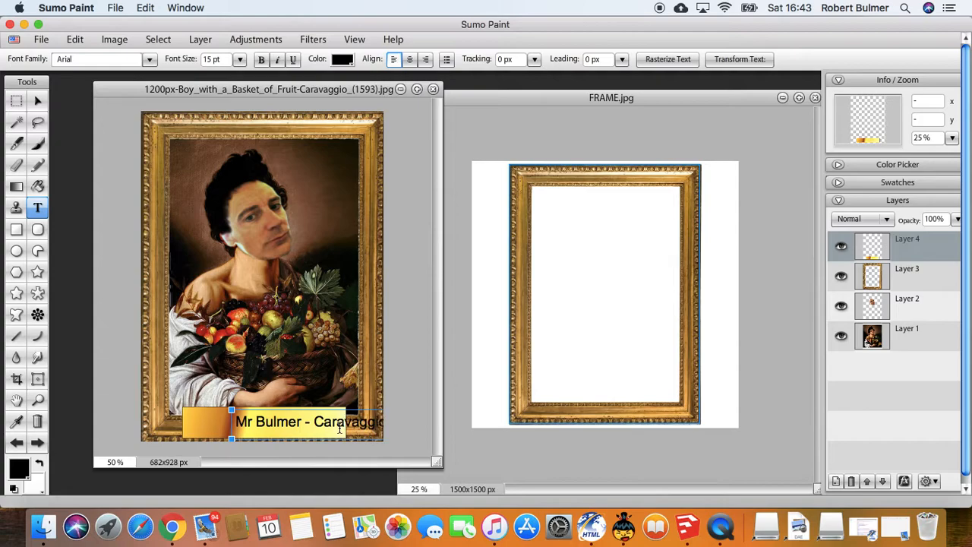
Move the caption left so it starts at the gold plate's left edge and centre-align its text.
{"action": "left_click_drag", "start_coordinate": [302, 414], "coordinate": [255, 409]}
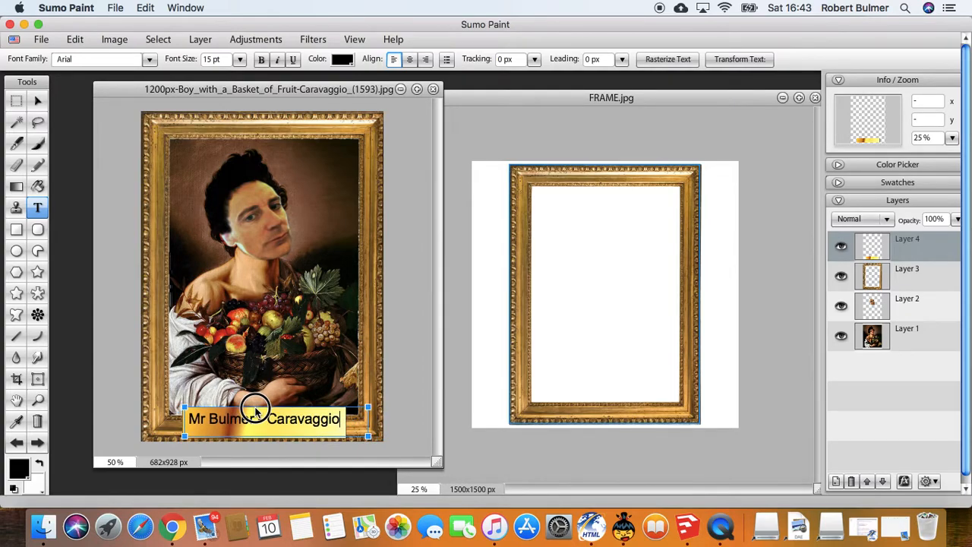
{"action": "left_click_drag", "start_coordinate": [335, 418], "coordinate": [183, 410]}
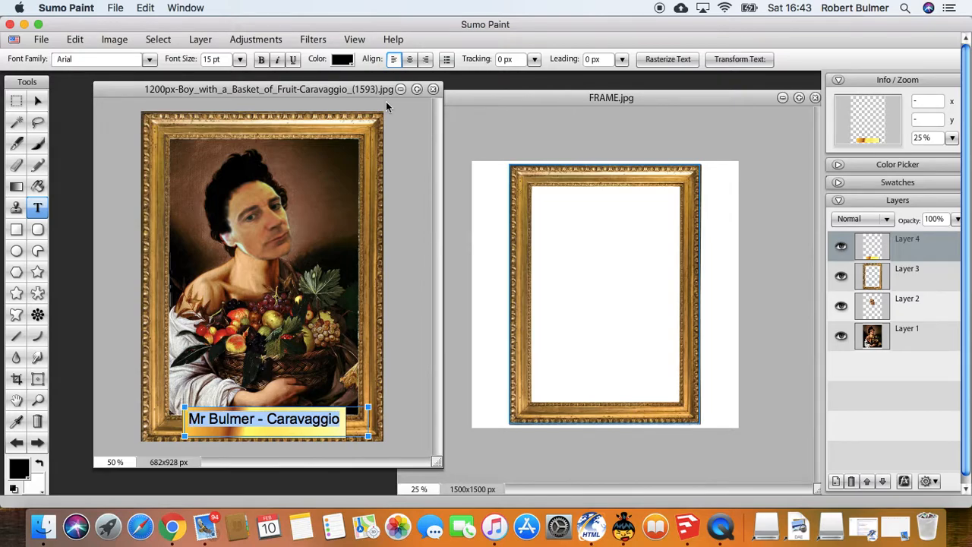
{"action": "left_click", "coordinate": [411, 59]}
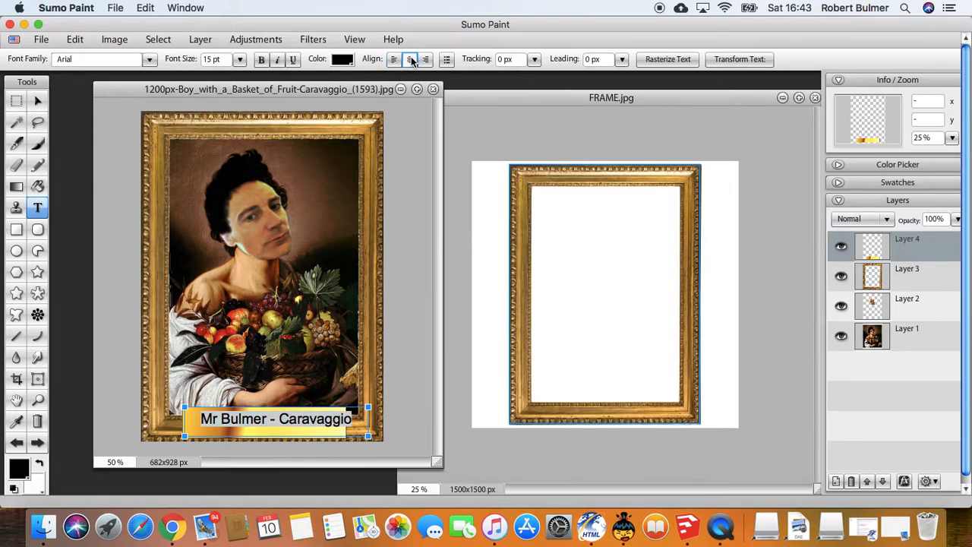
Set the font size of the caption on the gold nameplate to 12 pt.
{"action": "left_click", "coordinate": [240, 60]}
{"action": "left_click", "coordinate": [215, 59]}
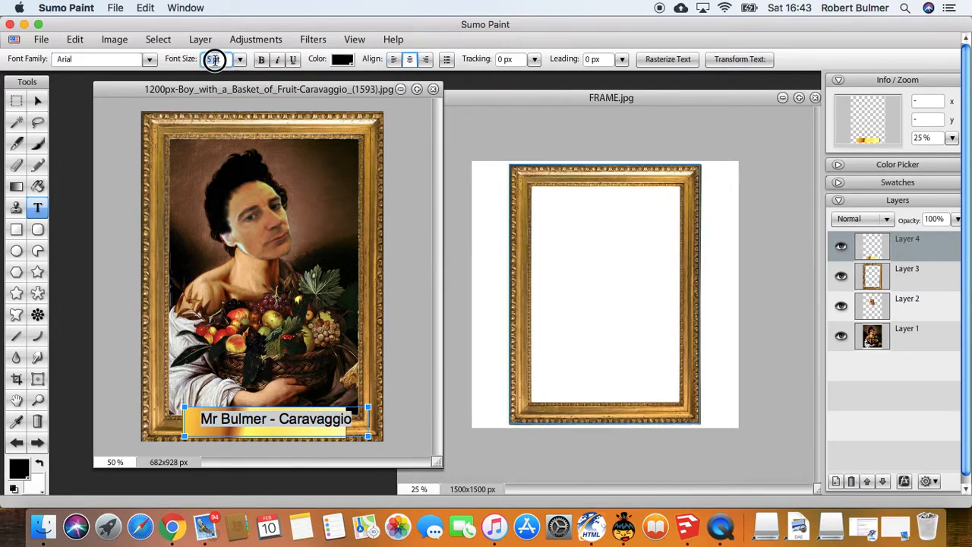
{"action": "type", "text": "12"}
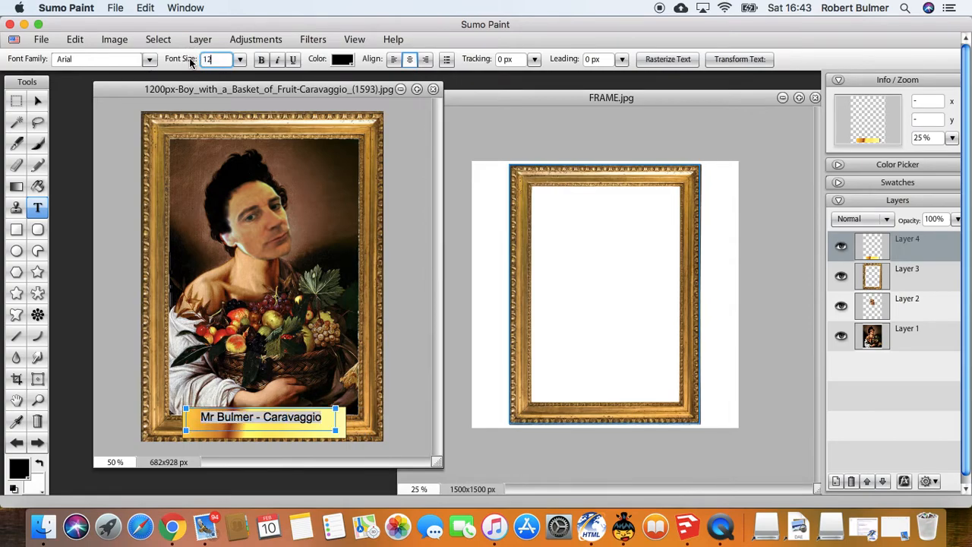
Add a second caption line on the nameplate reading "Boy with the Basket of Fruit".
{"action": "left_click", "coordinate": [327, 417]}
{"action": "key", "text": "Return"}
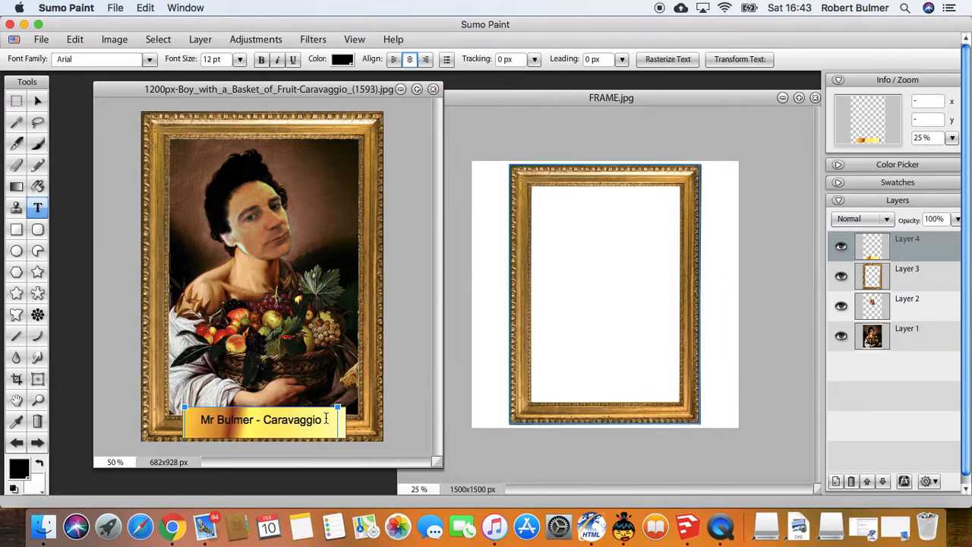
{"action": "type", "text": "Boy with the B"}
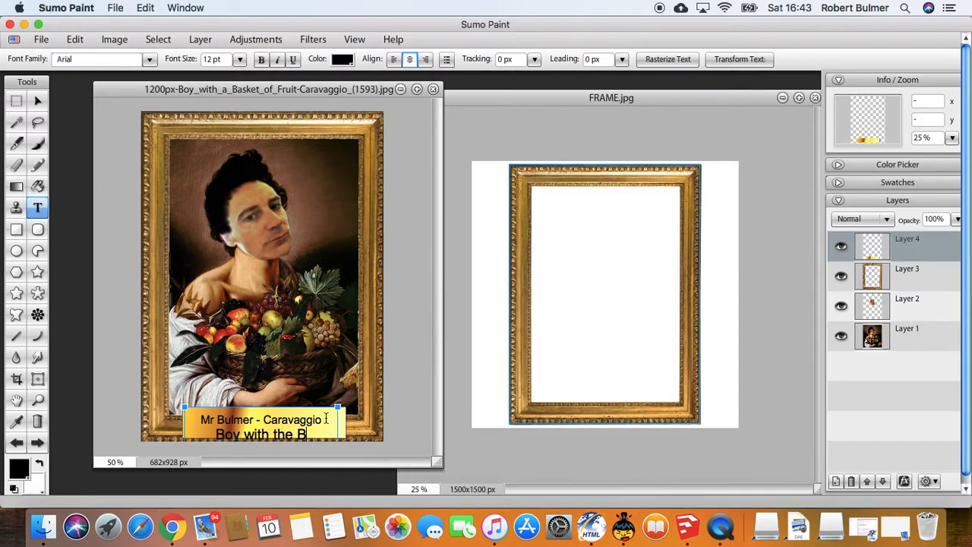
{"action": "type", "text": "asket of"}
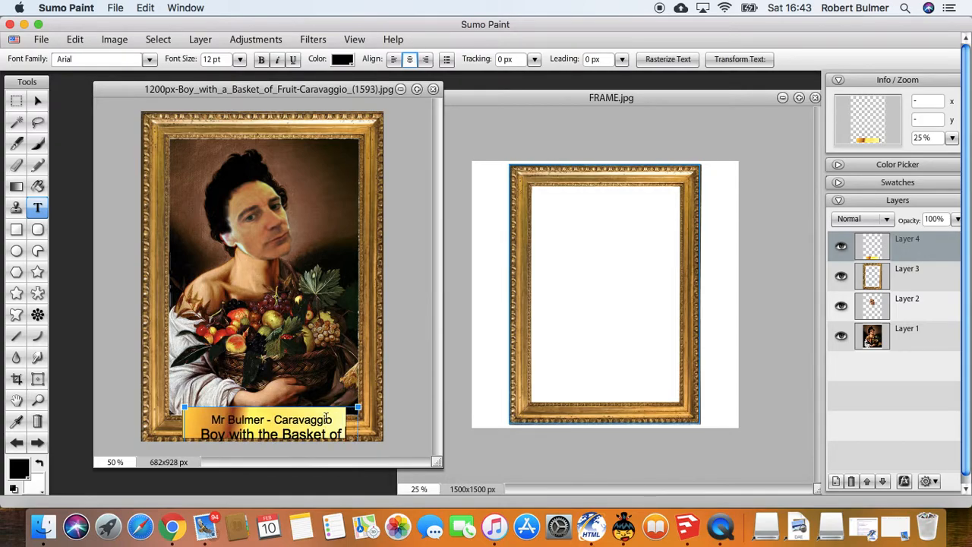
{"action": "type", "text": " Fruit"}
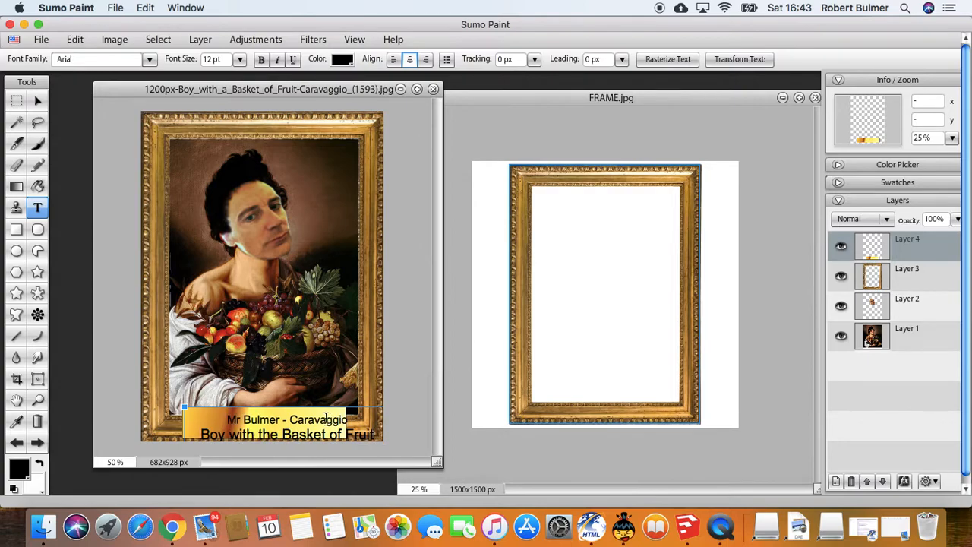
Set the font size of the second caption line to 9 pt and nudge the captioned nameplate slightly with the Move tool.
{"action": "left_click_drag", "start_coordinate": [199, 429], "coordinate": [381, 432]}
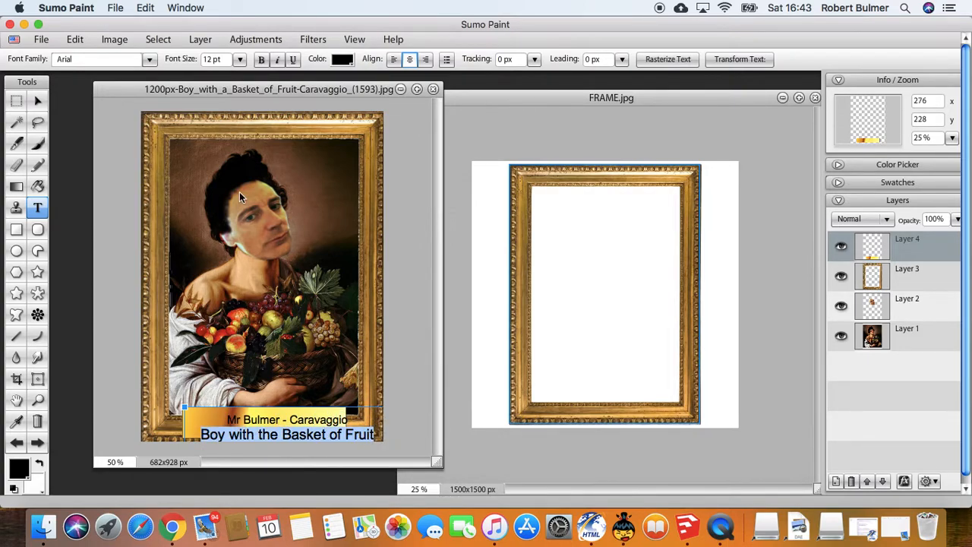
{"action": "left_click", "coordinate": [239, 59]}
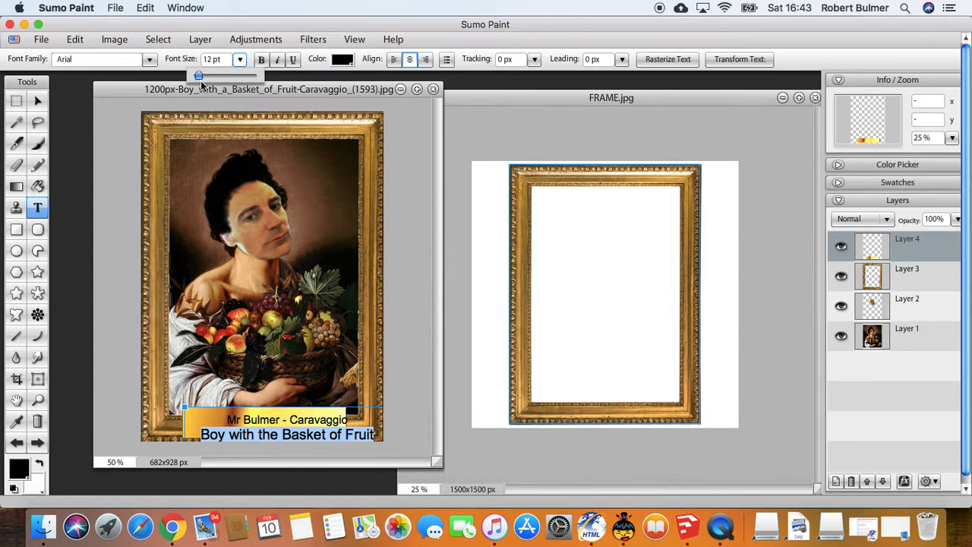
{"action": "left_click_drag", "start_coordinate": [224, 58], "coordinate": [179, 60]}
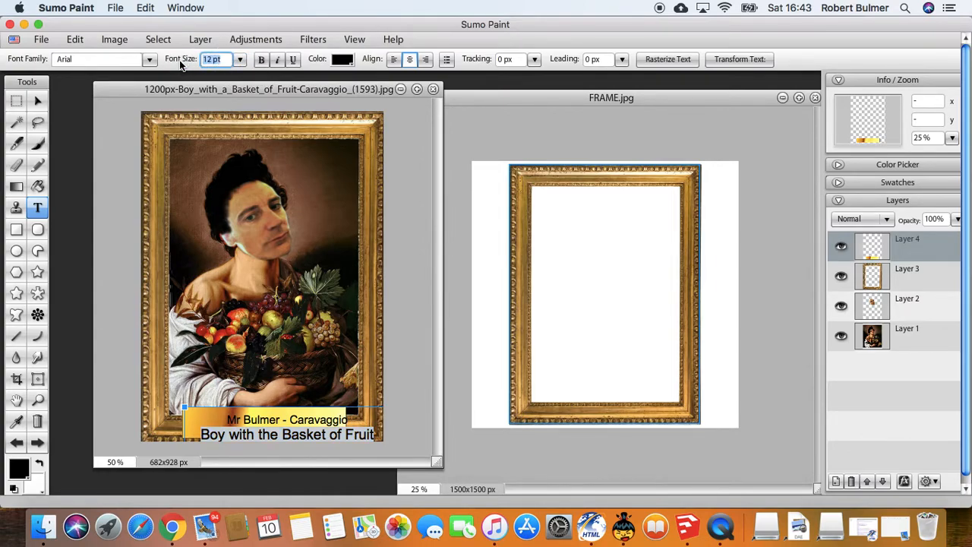
{"action": "type", "text": "9"}
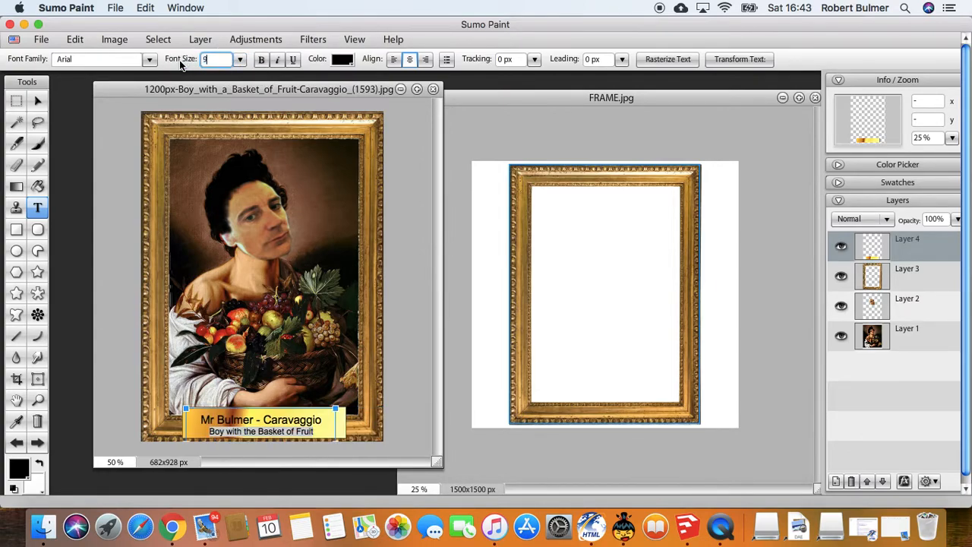
{"action": "left_click", "coordinate": [35, 102]}
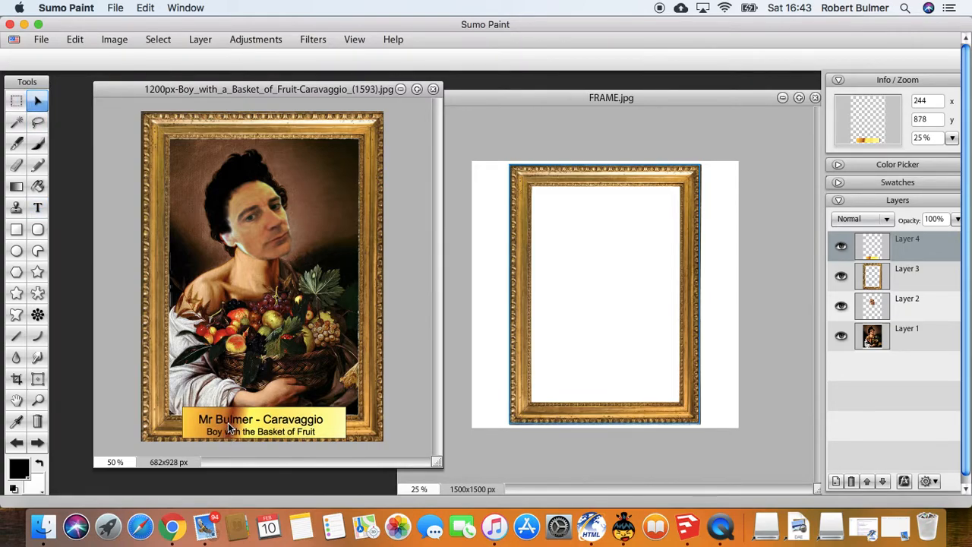
{"action": "left_click_drag", "start_coordinate": [228, 427], "coordinate": [227, 424]}
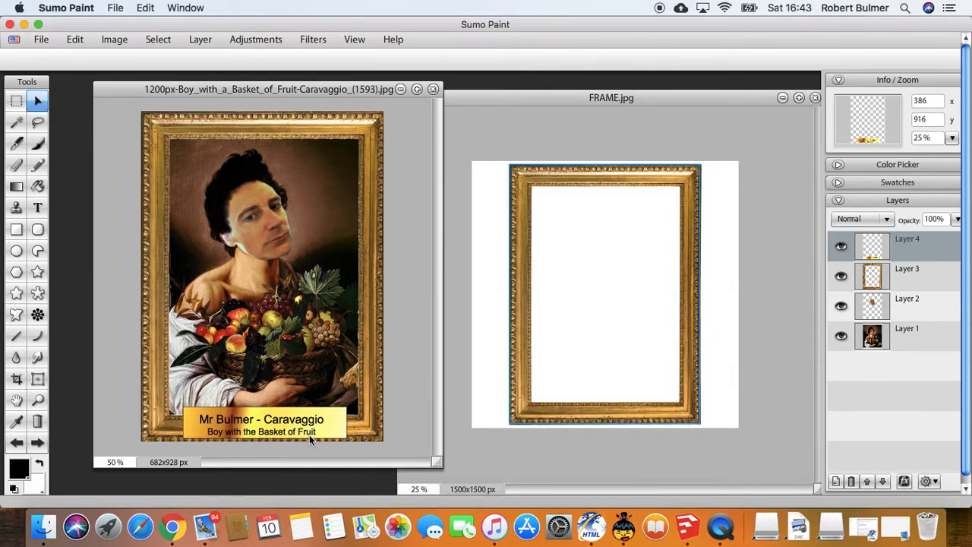
Trim thin strips off the nameplate's upper and right edges by selecting them with rectangular selections and deleting them.
{"action": "left_click", "coordinate": [16, 100]}
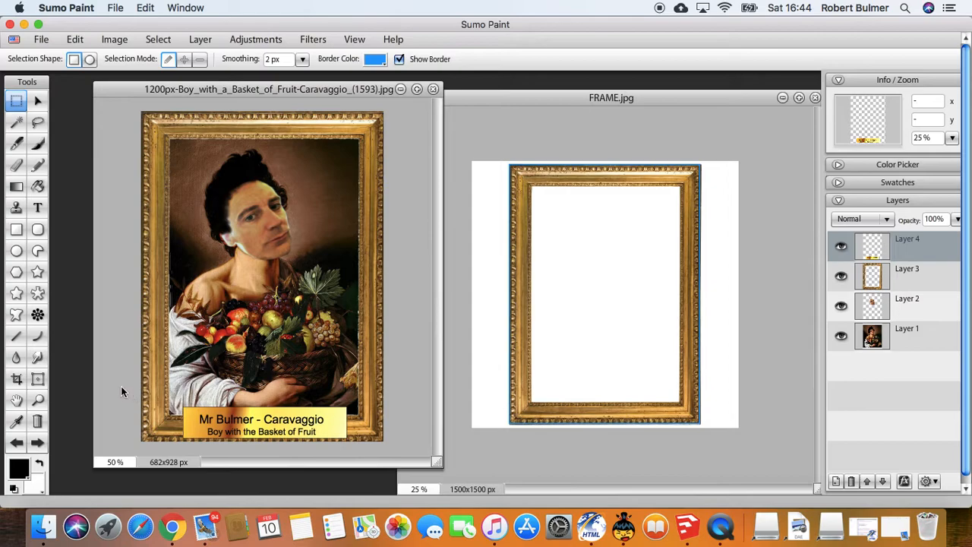
{"action": "left_click_drag", "start_coordinate": [124, 392], "coordinate": [378, 409]}
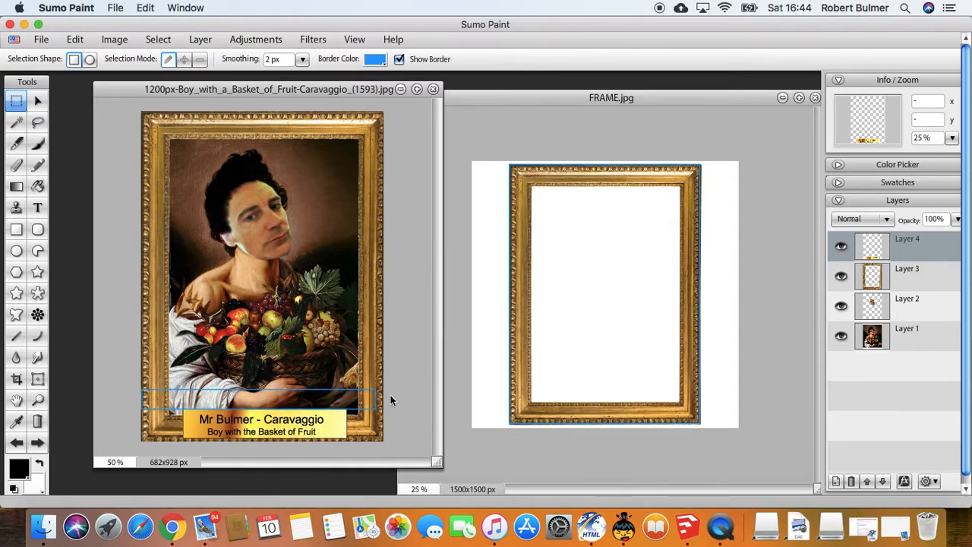
{"action": "left_click", "coordinate": [389, 390]}
{"action": "left_click_drag", "start_coordinate": [398, 380], "coordinate": [340, 444]}
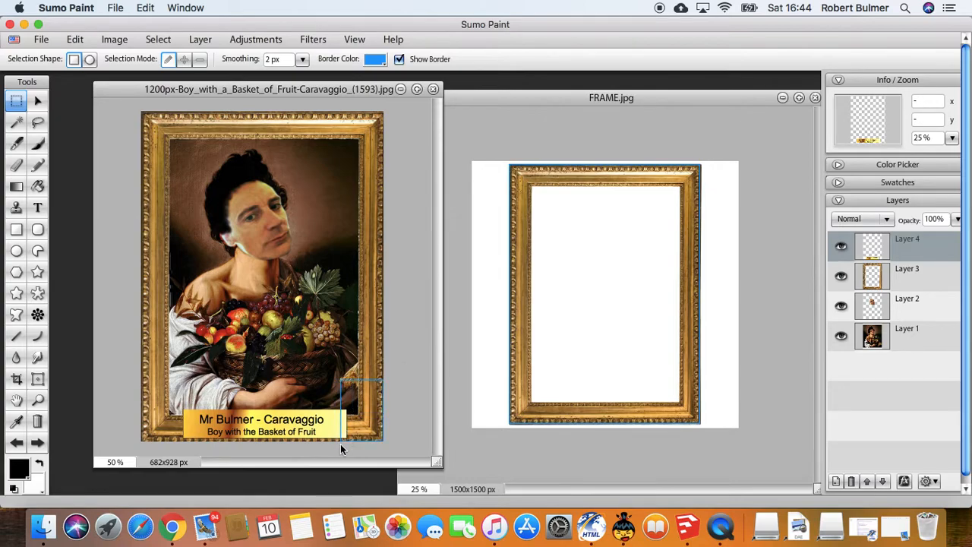
Remove the leftover selection and move the captioned nameplate slightly up and right on the frame's lower edge.
{"action": "left_click", "coordinate": [38, 100]}
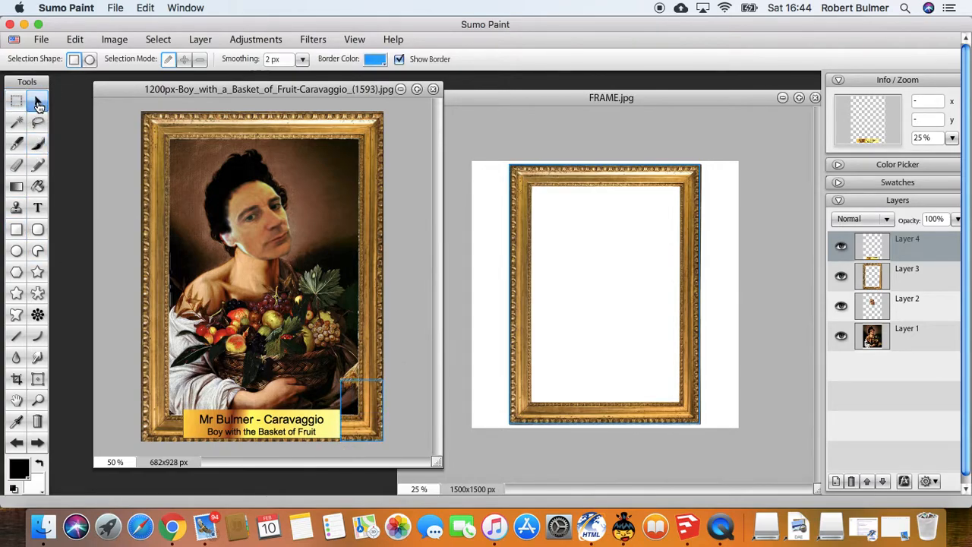
{"action": "left_click_drag", "start_coordinate": [251, 427], "coordinate": [253, 354]}
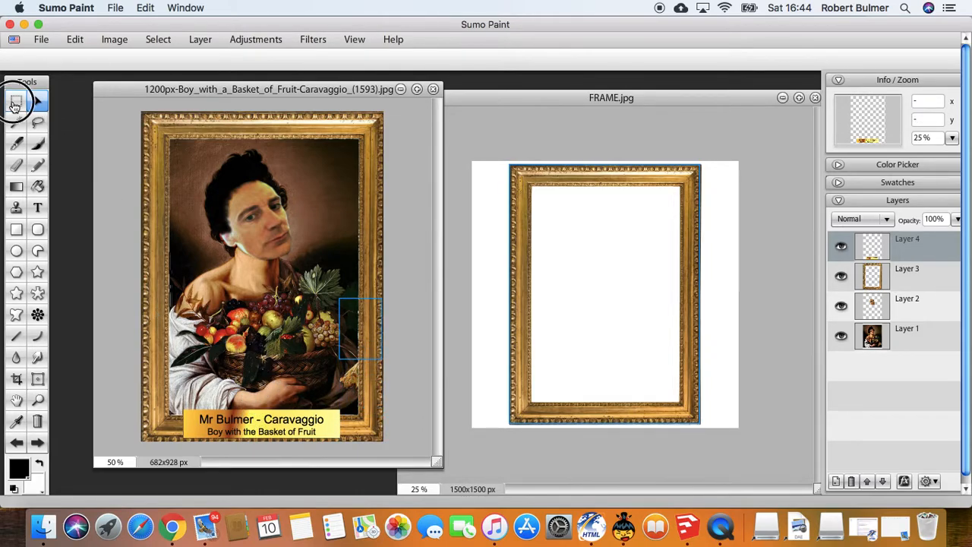
{"action": "left_click", "coordinate": [16, 100]}
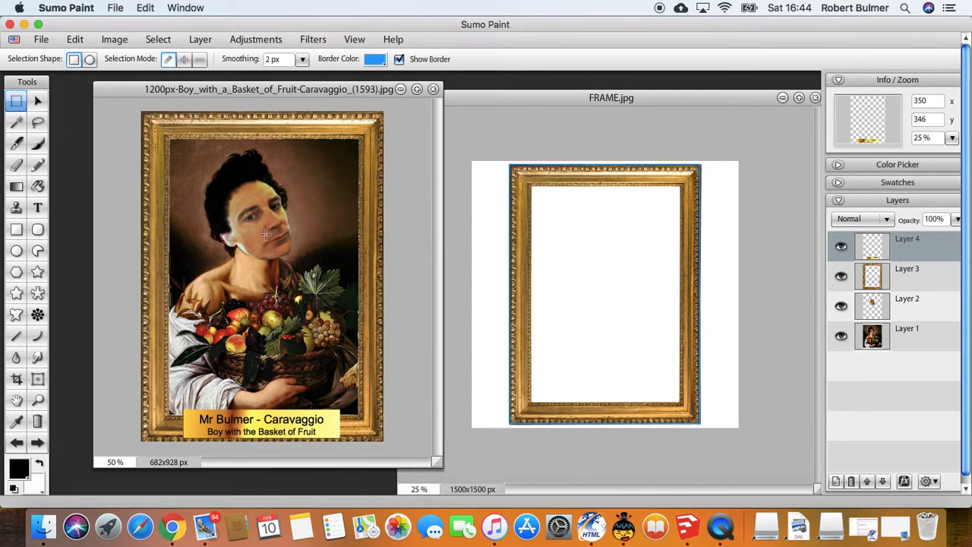
{"action": "left_click", "coordinate": [37, 101]}
{"action": "left_click_drag", "start_coordinate": [272, 429], "coordinate": [274, 428]}
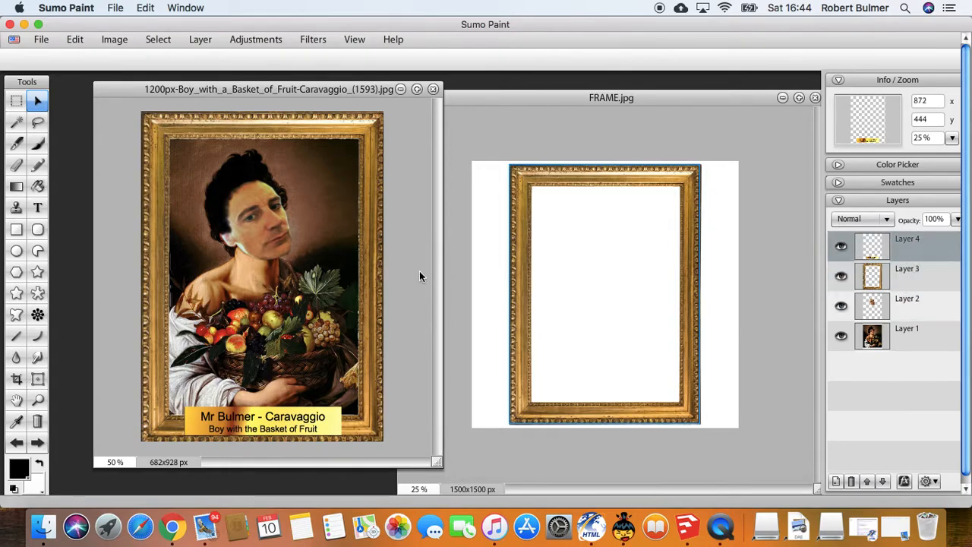
Save the portrait to the computer in SUMO format as mynewcarivaggioportrait.sumo in the PAINTING folder.
{"action": "left_click", "coordinate": [41, 38]}
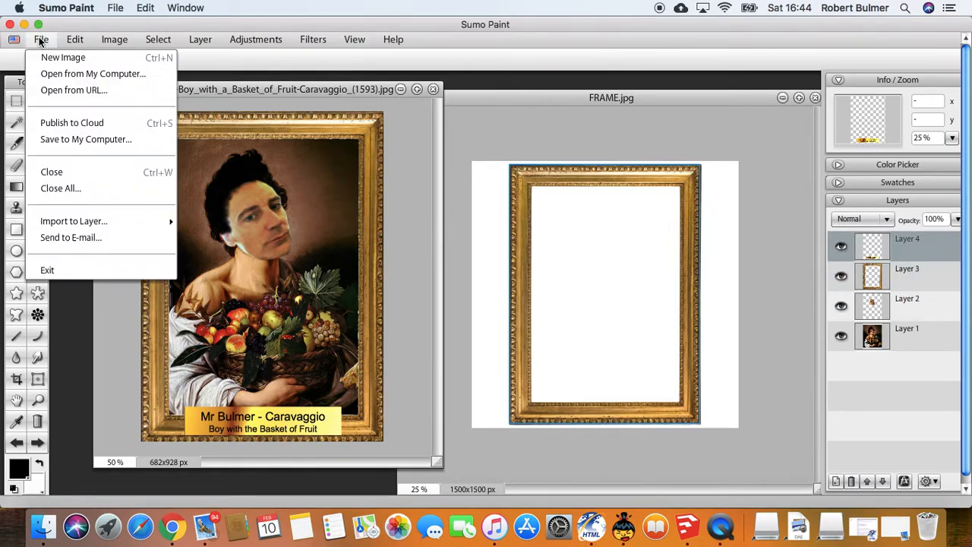
{"action": "left_click", "coordinate": [59, 143]}
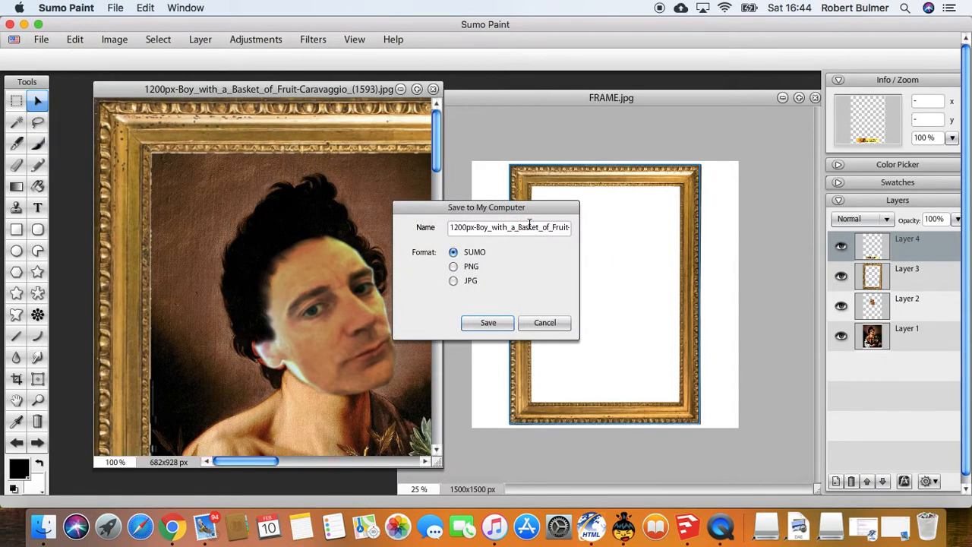
{"action": "left_click_drag", "start_coordinate": [452, 228], "coordinate": [643, 230]}
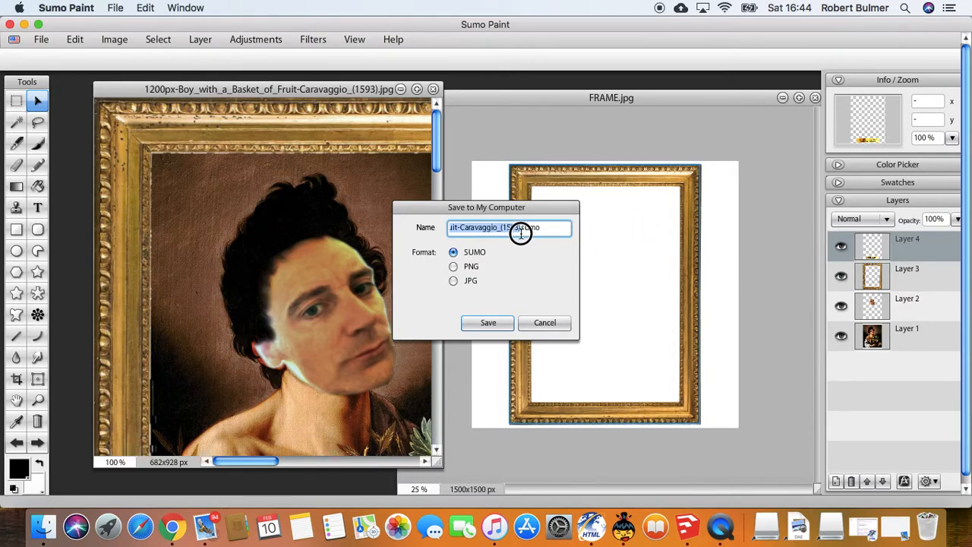
{"action": "type", "text": "1my"}
{"action": "key", "text": "BackSpace"}
{"action": "key", "text": "BackSpace"}
{"action": "key", "text": "BackSpace"}
{"action": "type", "text": "mynewca"}
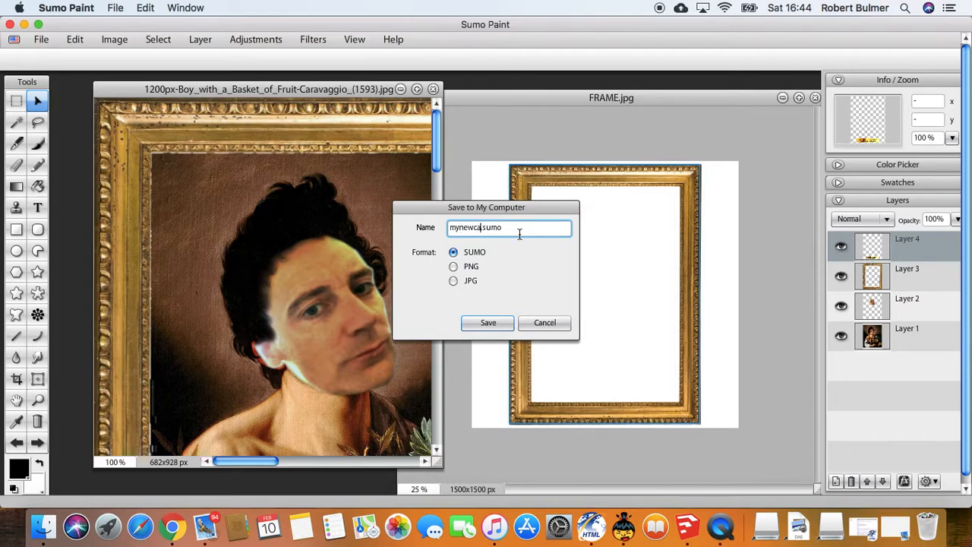
{"action": "type", "text": "r"}
{"action": "type", "text": "ava"}
{"action": "type", "text": "ggio"}
{"action": "type", "text": "port"}
{"action": "key", "text": "BackSpace"}
{"action": "key", "text": "BackSpace"}
{"action": "key", "text": "BackSpace"}
{"action": "type", "text": "rt"}
{"action": "key", "text": "BackSpace"}
{"action": "type", "text": "trait"}
{"action": "left_click", "coordinate": [492, 325]}
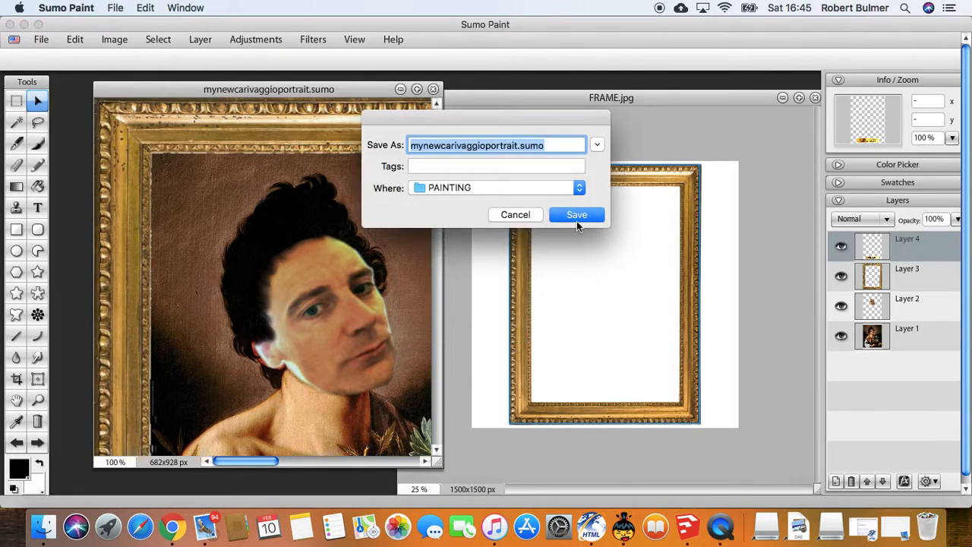
{"action": "left_click", "coordinate": [584, 217]}
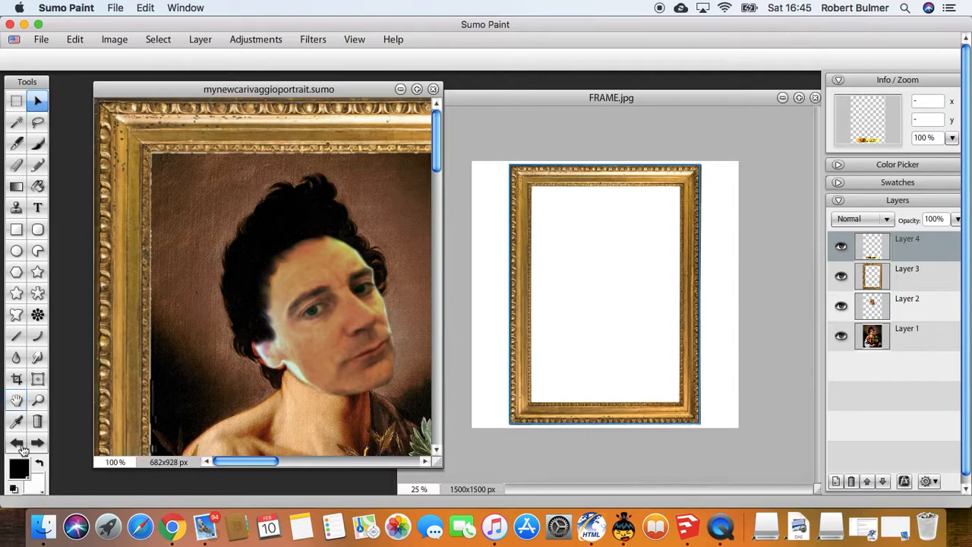
Zoom the portrait out to 50% to view the whole framed picture with its nameplate.
{"action": "left_click", "coordinate": [38, 399]}
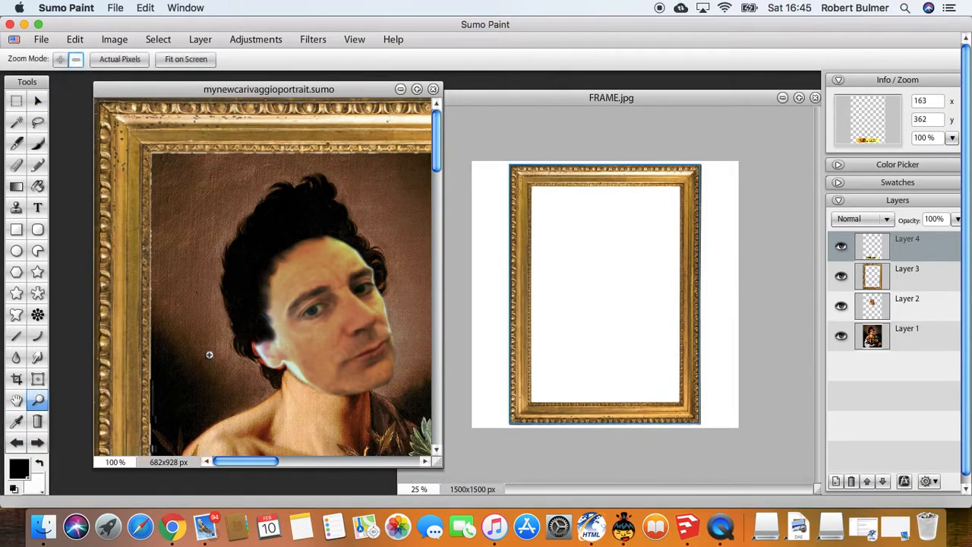
{"action": "left_click", "coordinate": [245, 219]}
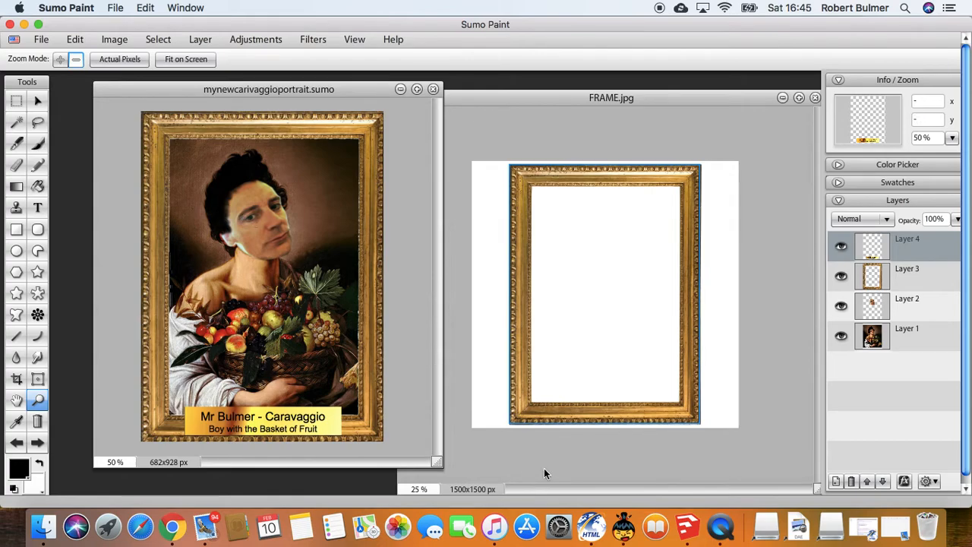